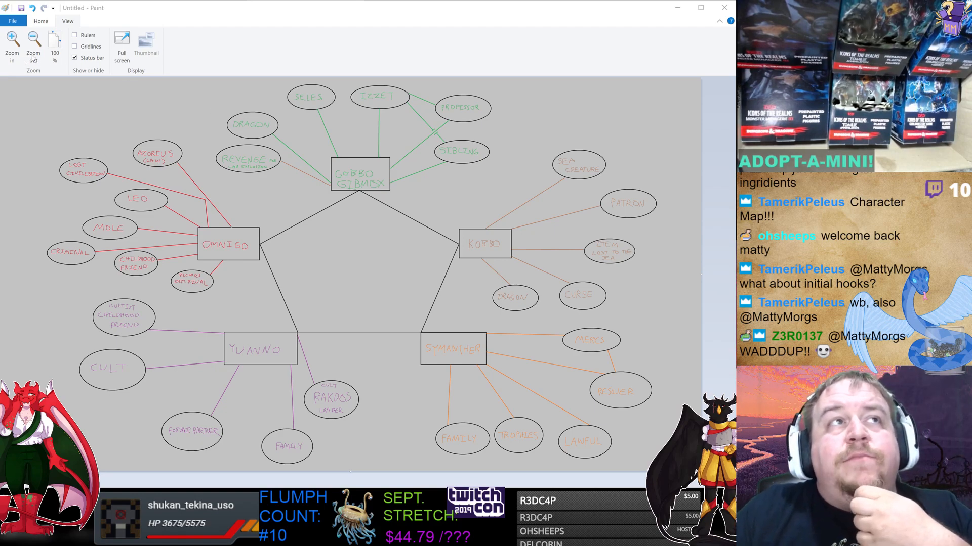
- Examine the Omnigo, Gobbo Gibmox and Kobbo sections of the character map up close for shared story hooks
click(12, 60)
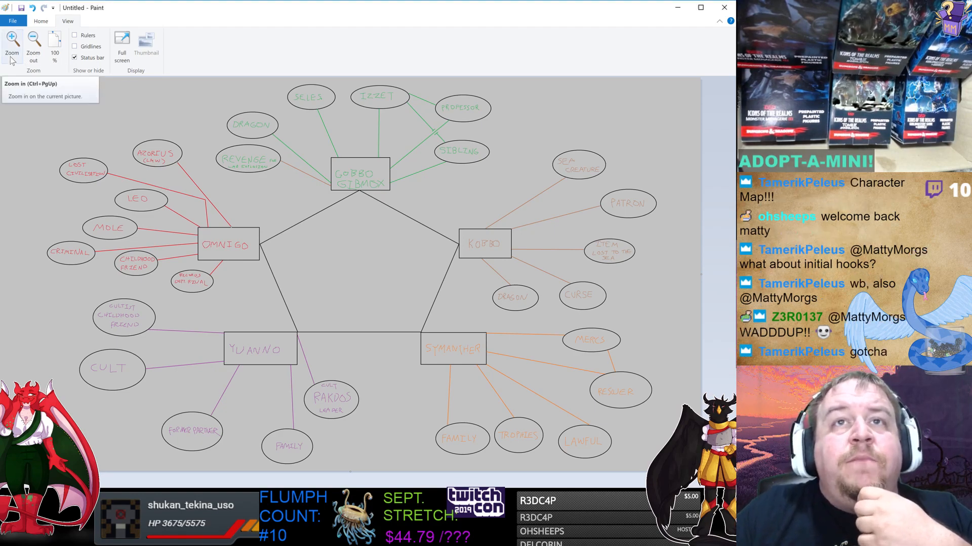
click(12, 59)
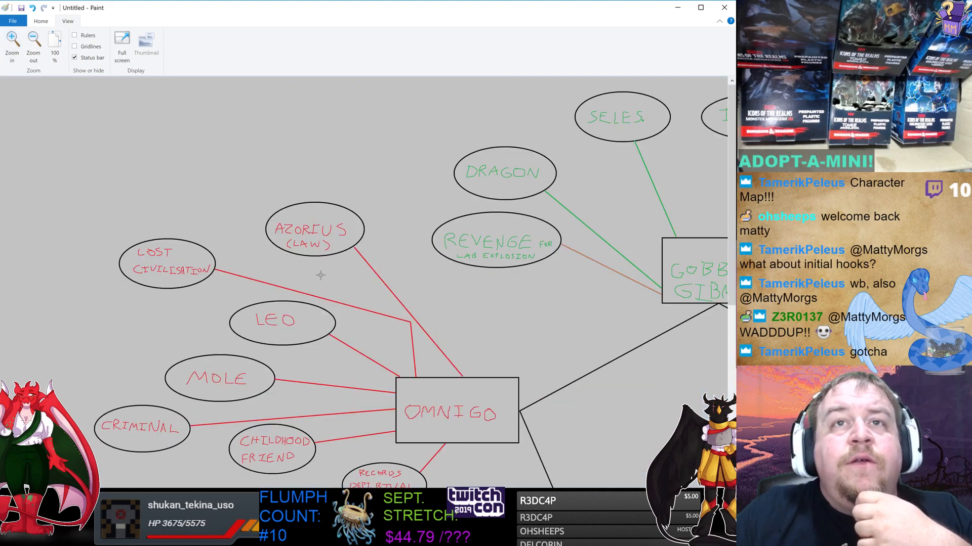
scroll(364, 288, right, 10)
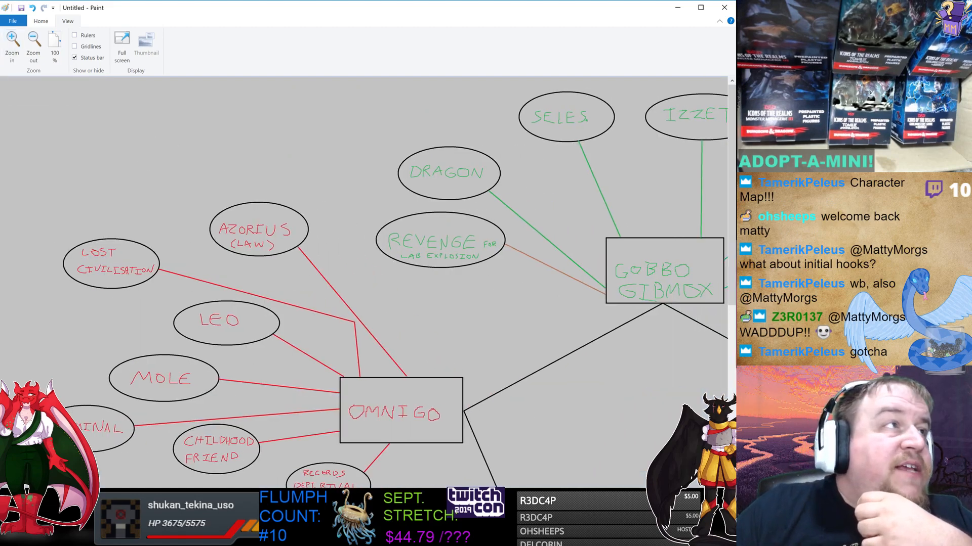
scroll(364, 289, right, 5)
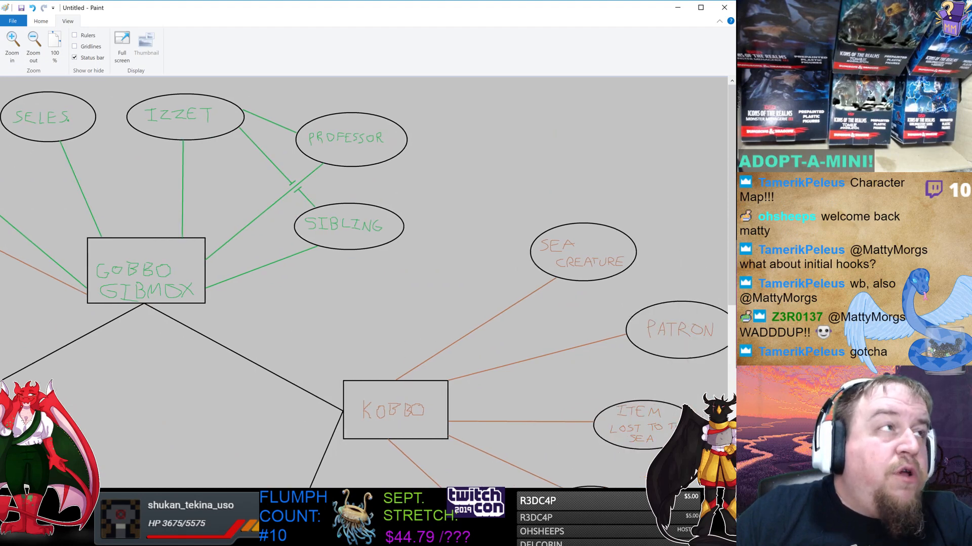
scroll(364, 288, left, 1)
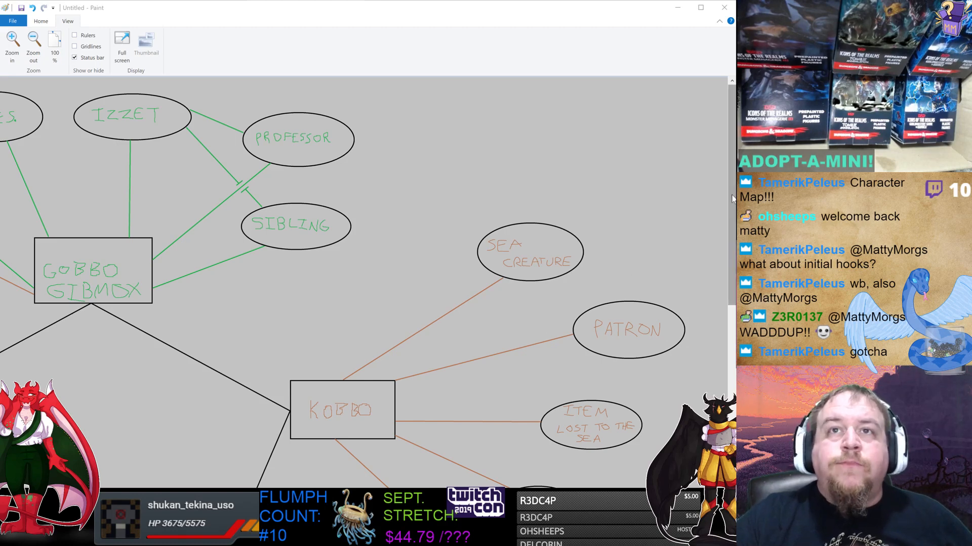
drag(732, 198, 728, 264)
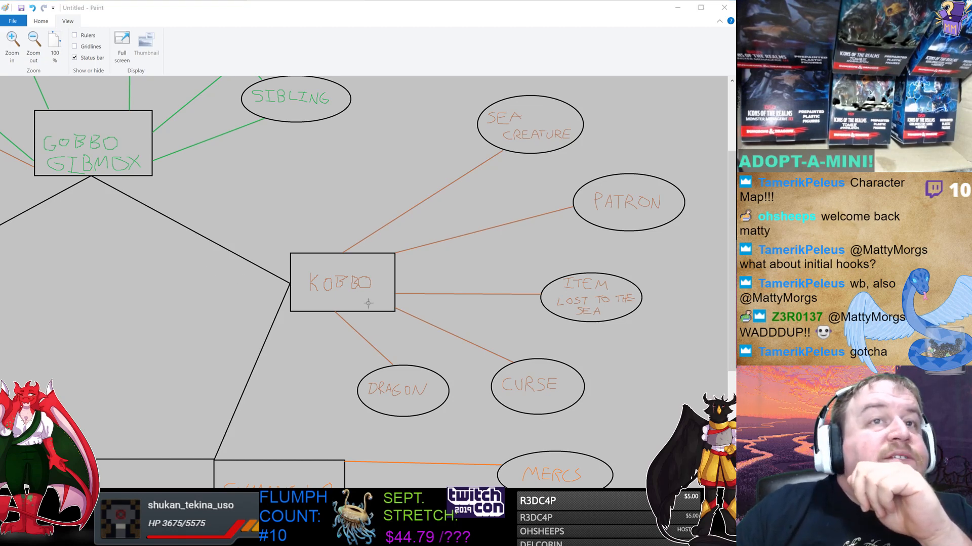
scroll(364, 283, left, 5)
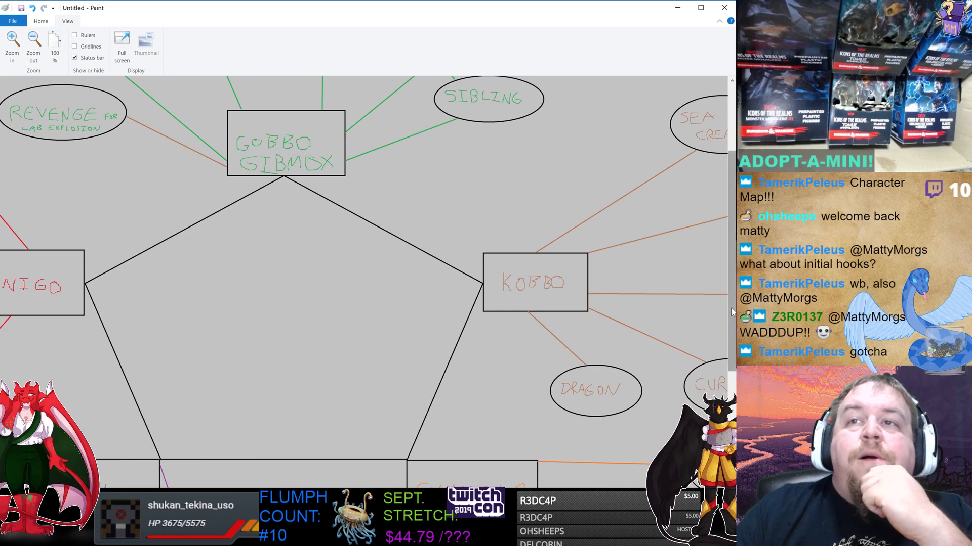
drag(733, 313, 735, 245)
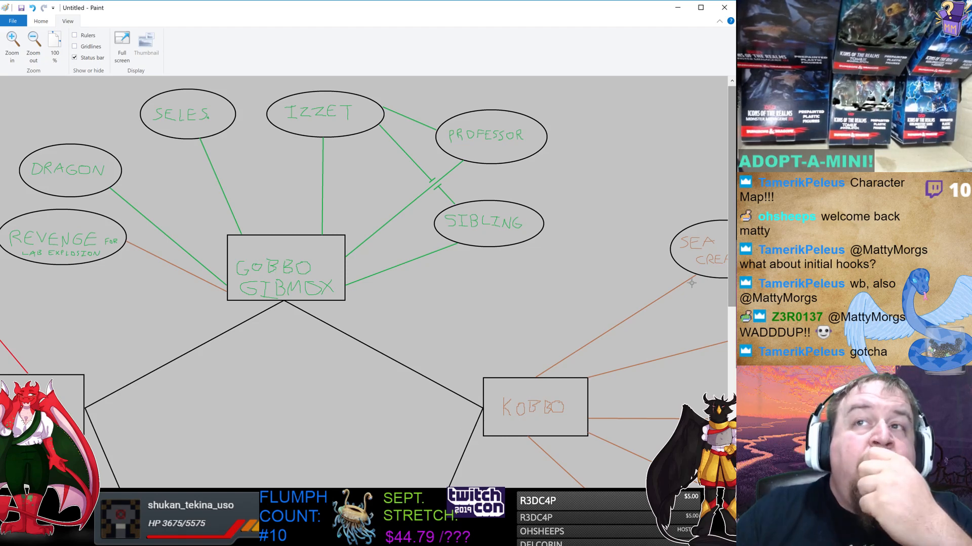
scroll(730, 251, down, 3)
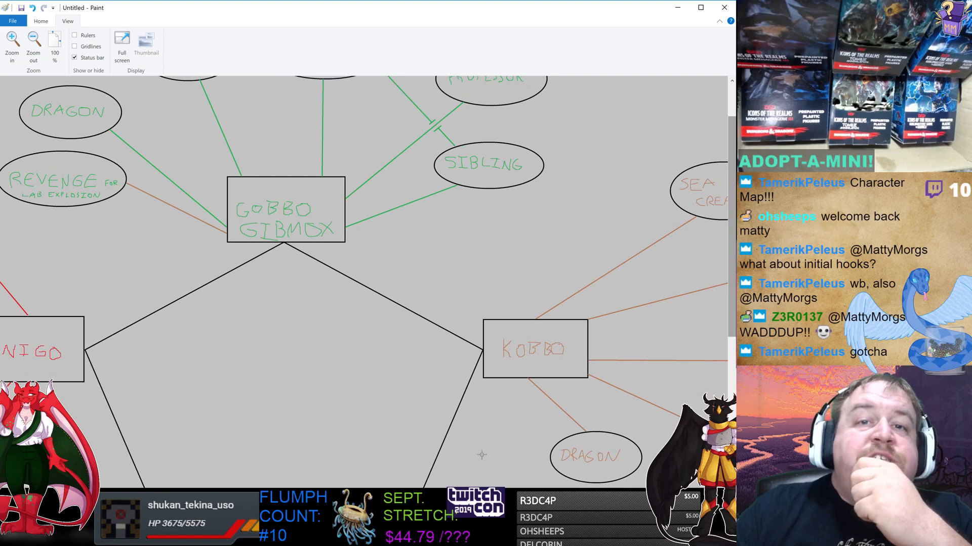
scroll(565, 474, right, 5)
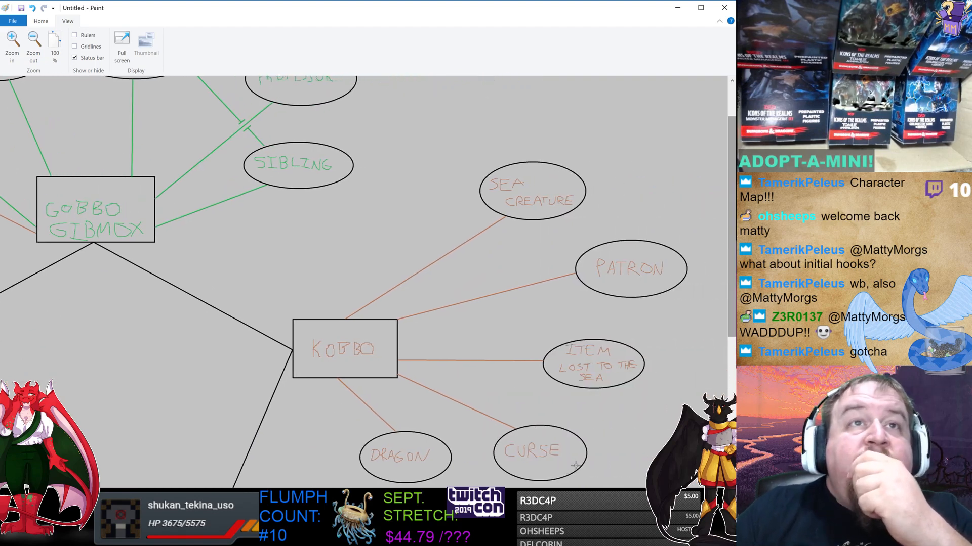
scroll(364, 283, left, 5)
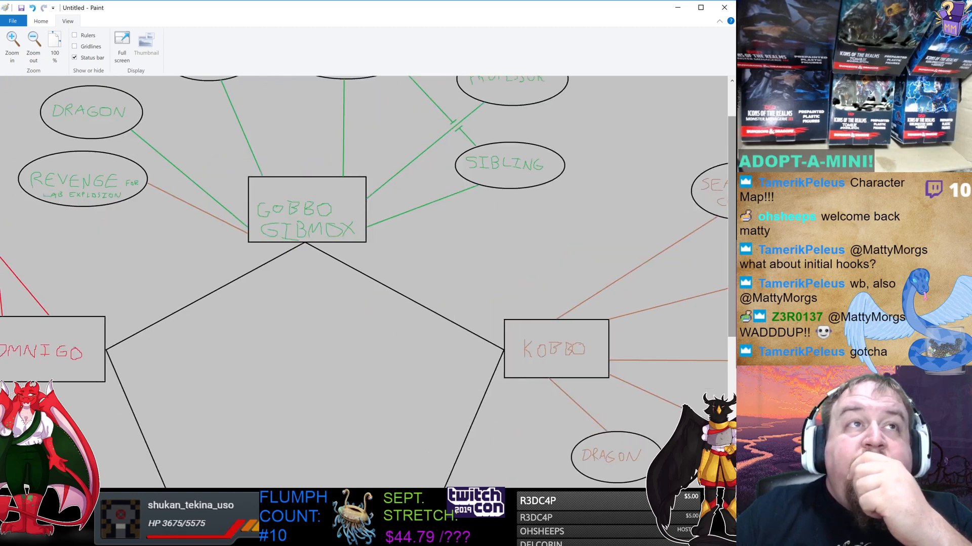
scroll(364, 282, right, 1)
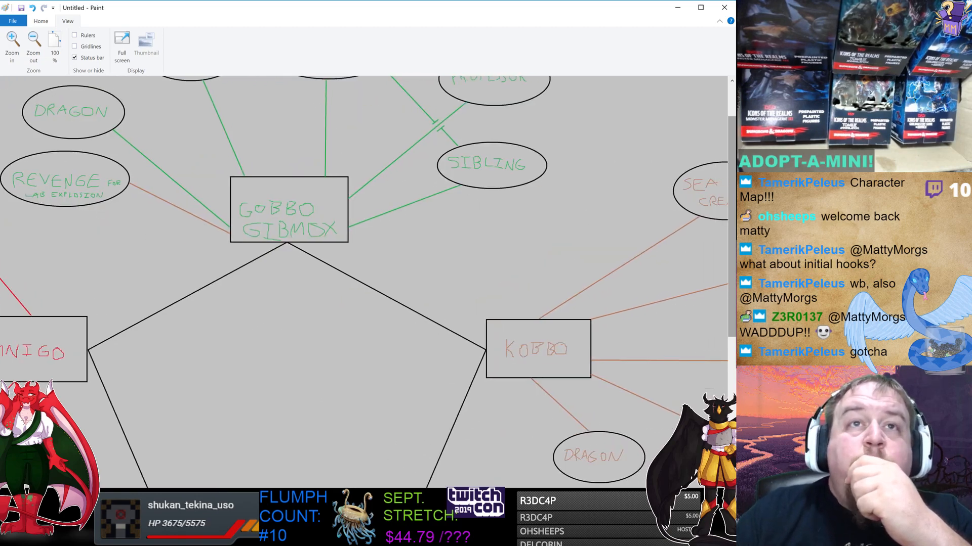
scroll(454, 315, right, 1)
scroll(454, 315, left, 1)
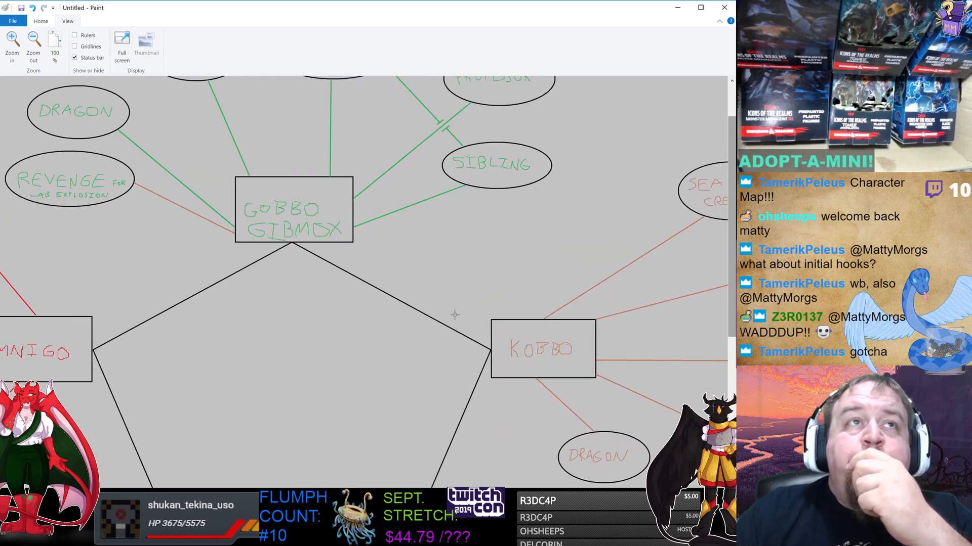
- Draw a light blue freehand link from Gobbo Gibmox's Dragon bubble around his box to Kobbo's Dragon bubble, breaking it at crossed lines and Kobbo's box
click(49, 25)
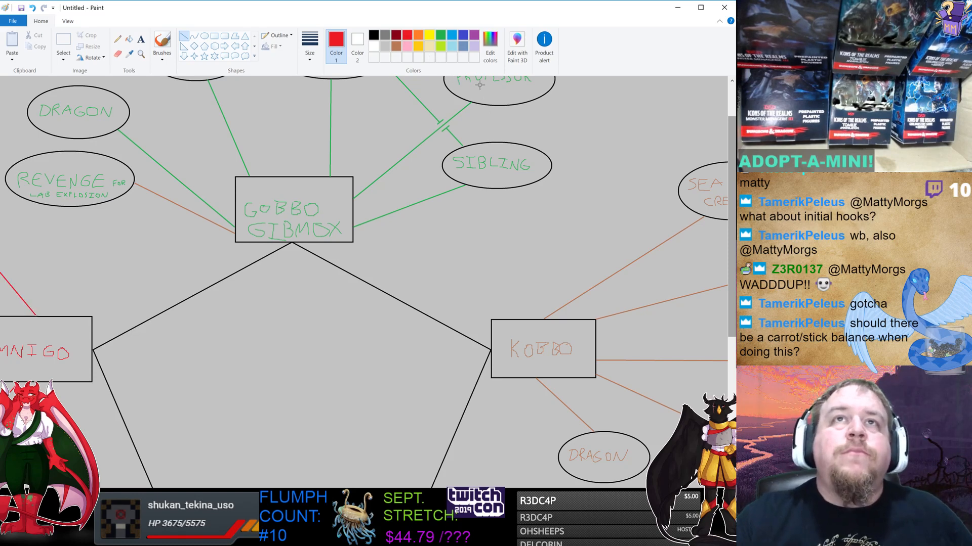
click(452, 35)
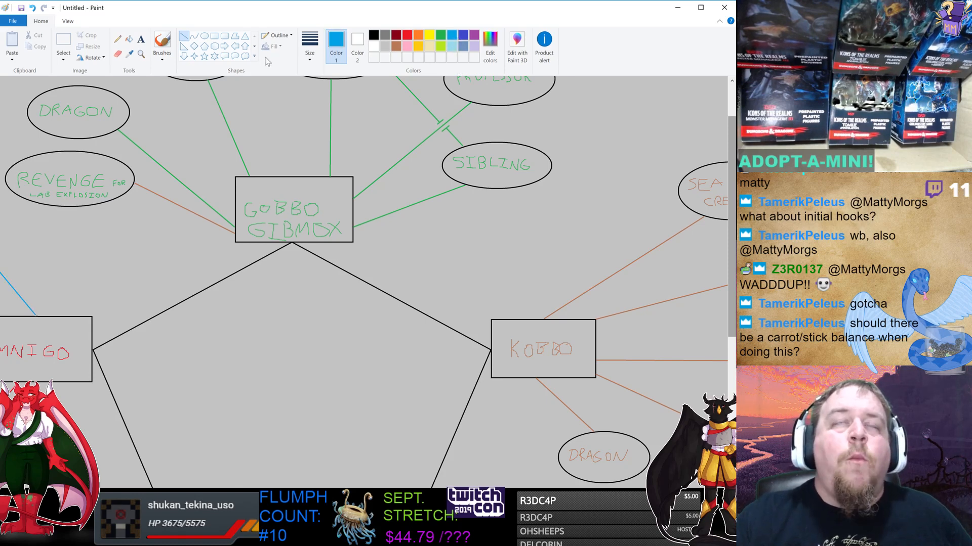
click(116, 40)
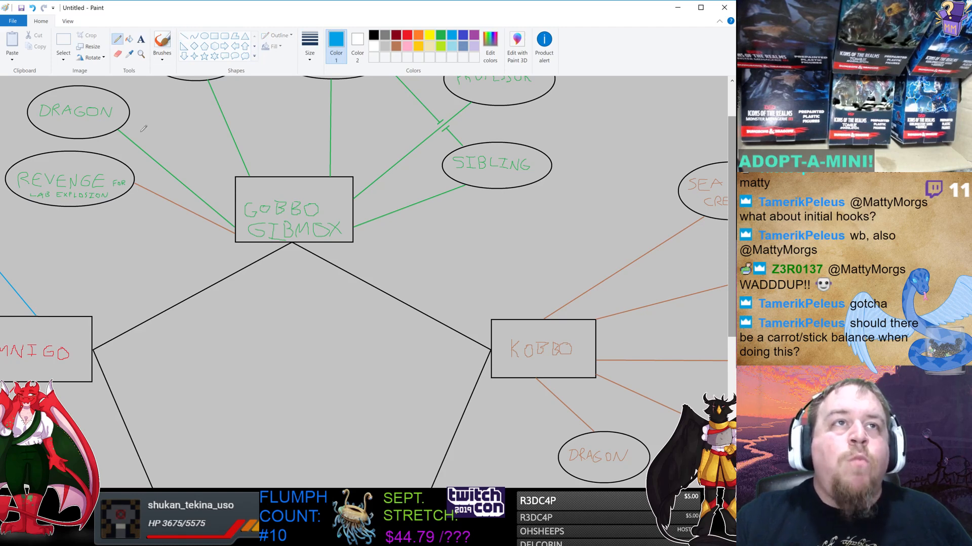
drag(130, 123, 236, 171)
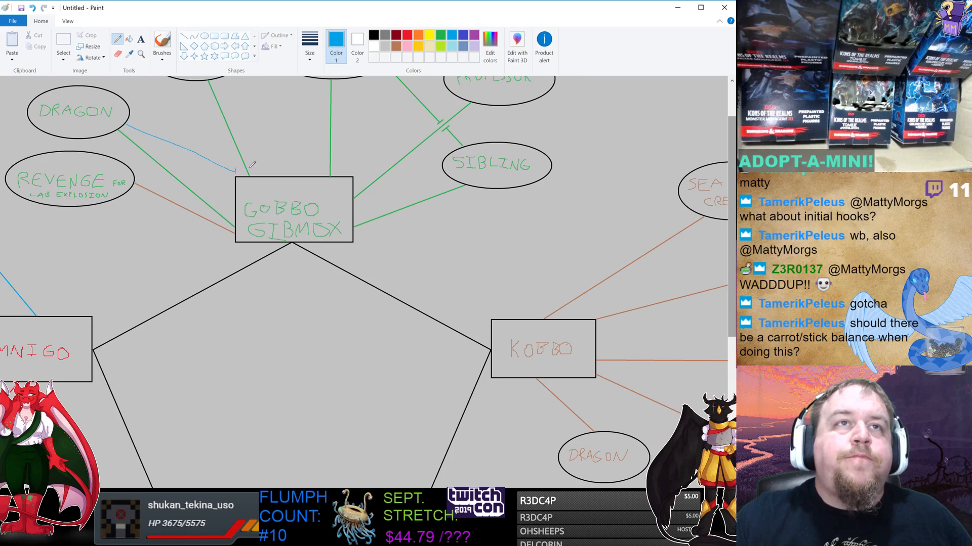
drag(253, 169, 377, 177)
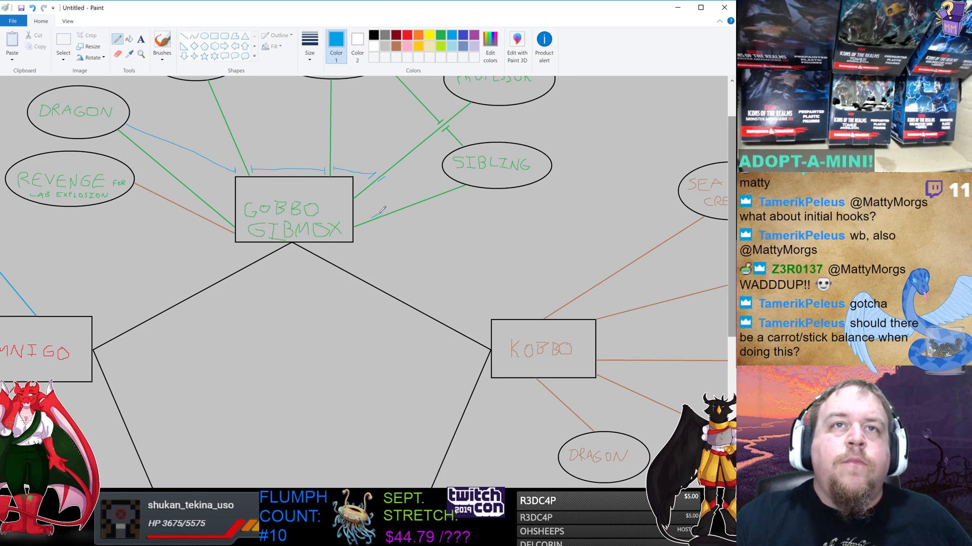
drag(378, 212, 386, 176)
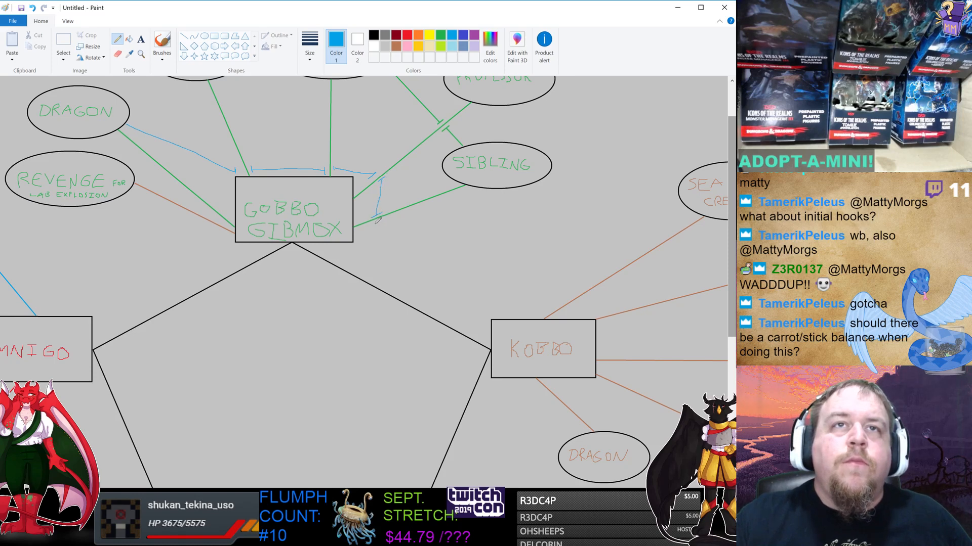
mouse_move(383, 217)
mouse_down()
mouse_move(363, 271)
mouse_move(484, 335)
mouse_up()
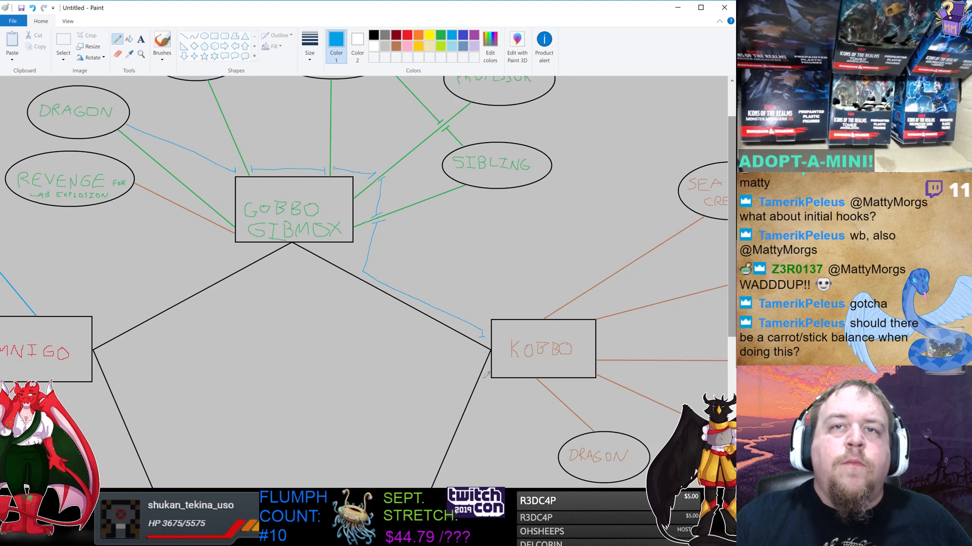
drag(486, 377, 570, 433)
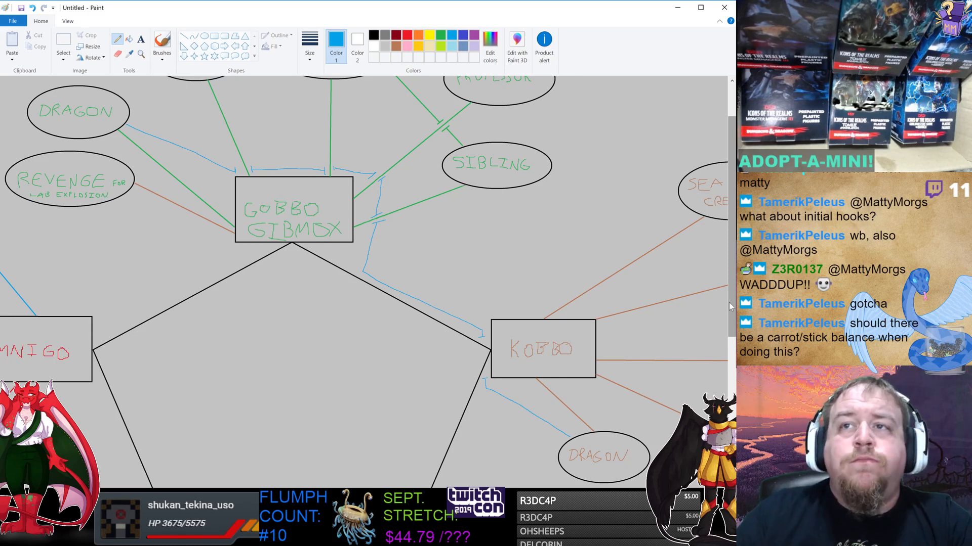
- Recolour the line between the Azorius (Law) bubble and the Omnigo box red with the fill tool
drag(735, 298, 728, 260)
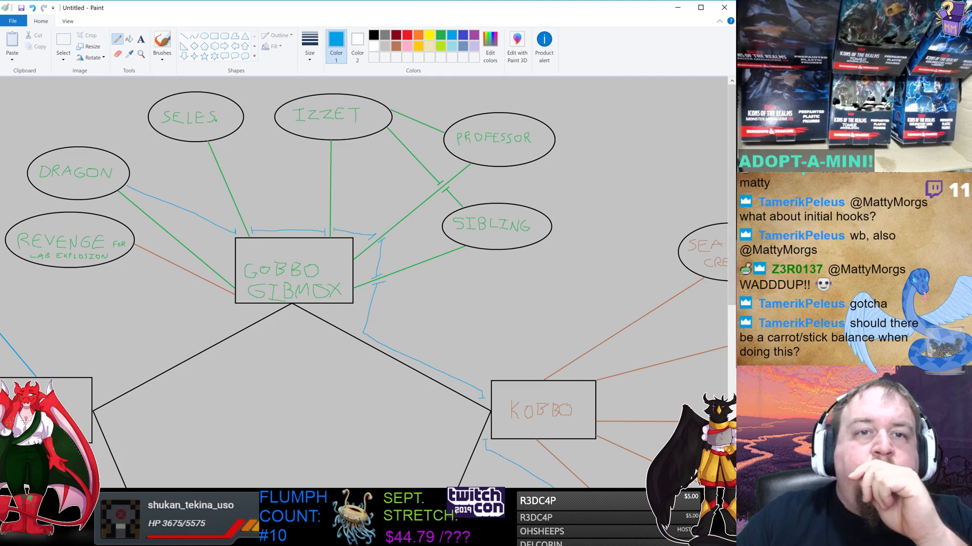
scroll(365, 290, left, 10)
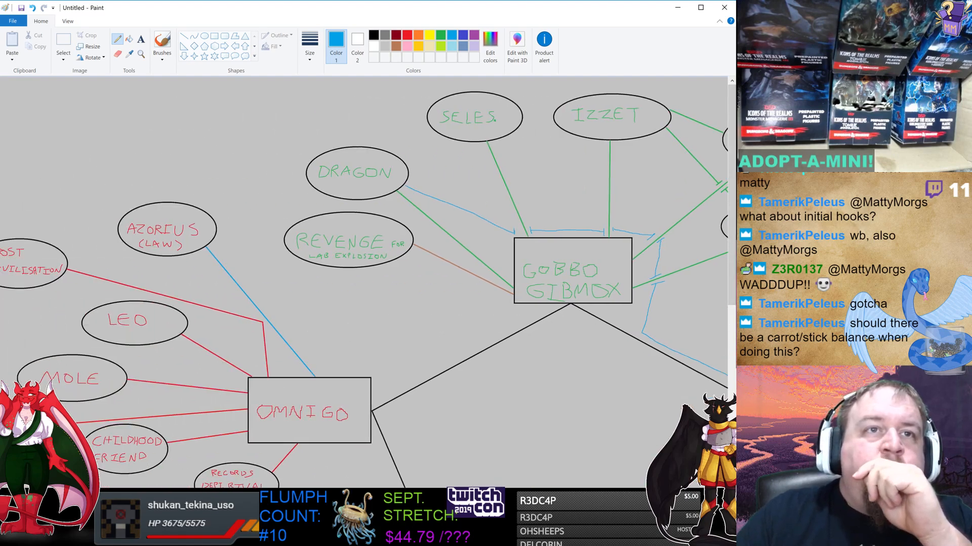
scroll(365, 290, left, 2)
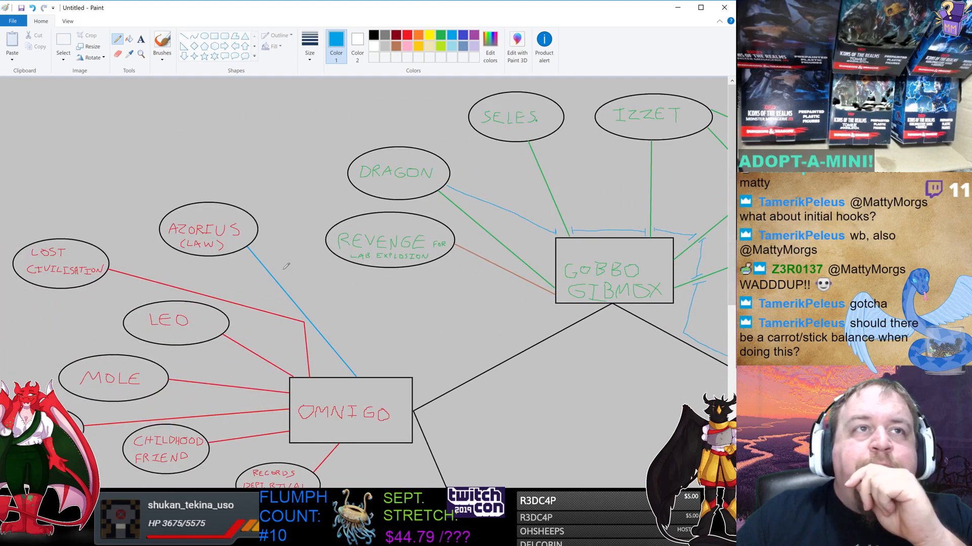
click(129, 40)
click(407, 34)
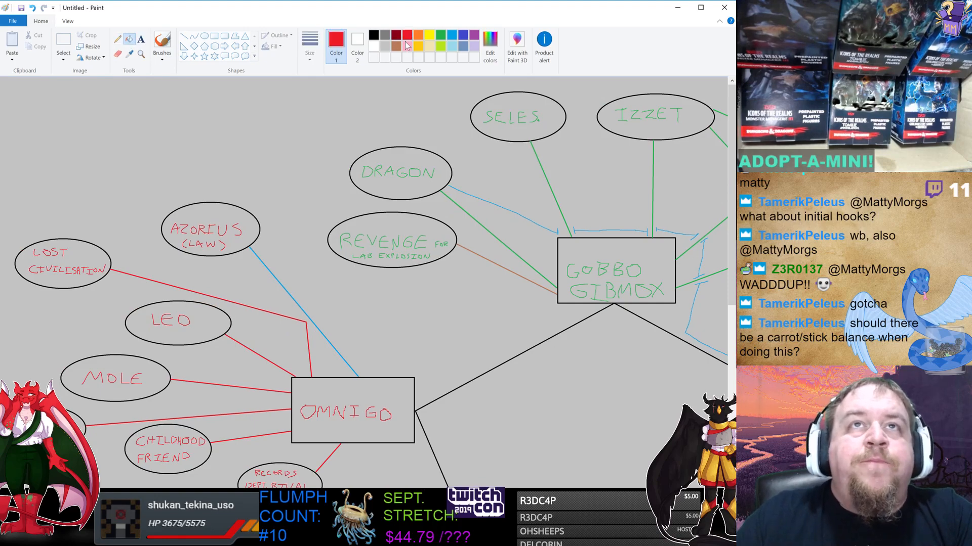
click(310, 315)
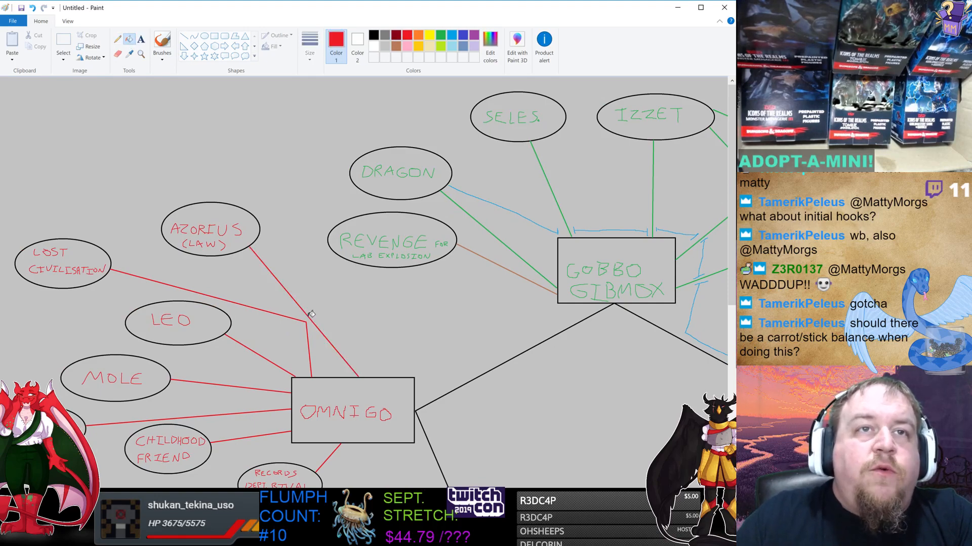
- Recolour the line between the Revenge for Lab Explosion bubble and the Gobbo Gibmox box green
drag(732, 214, 729, 375)
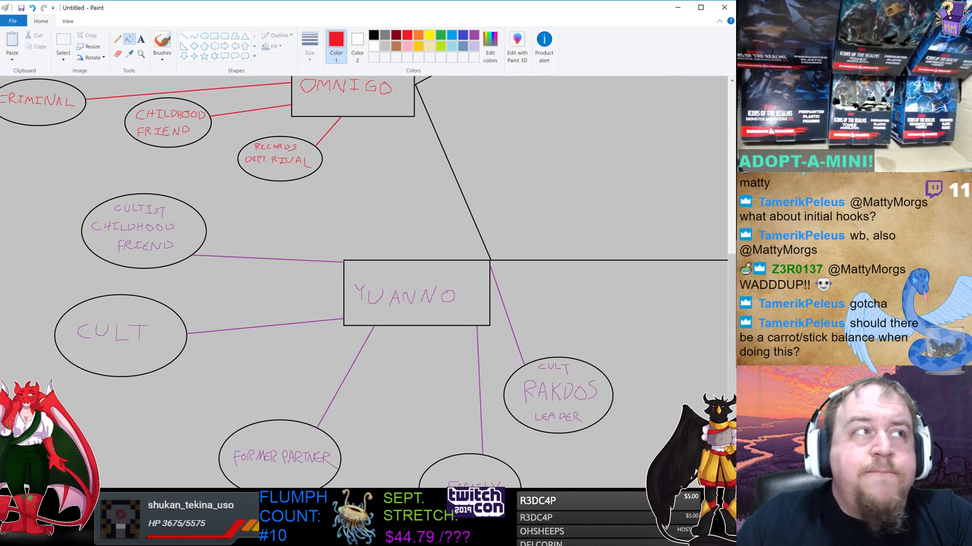
scroll(364, 283, right, 10)
scroll(513, 347, right, 1)
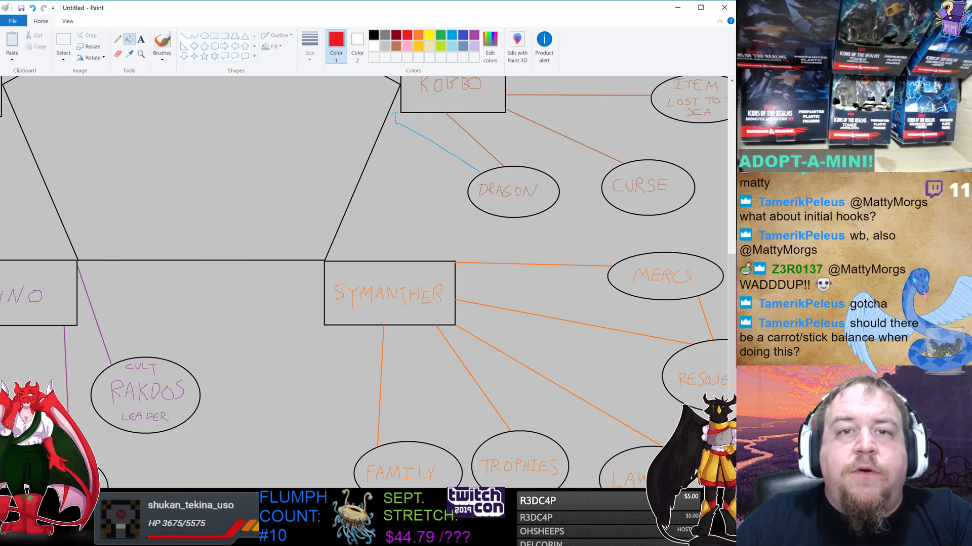
scroll(364, 283, left, 8)
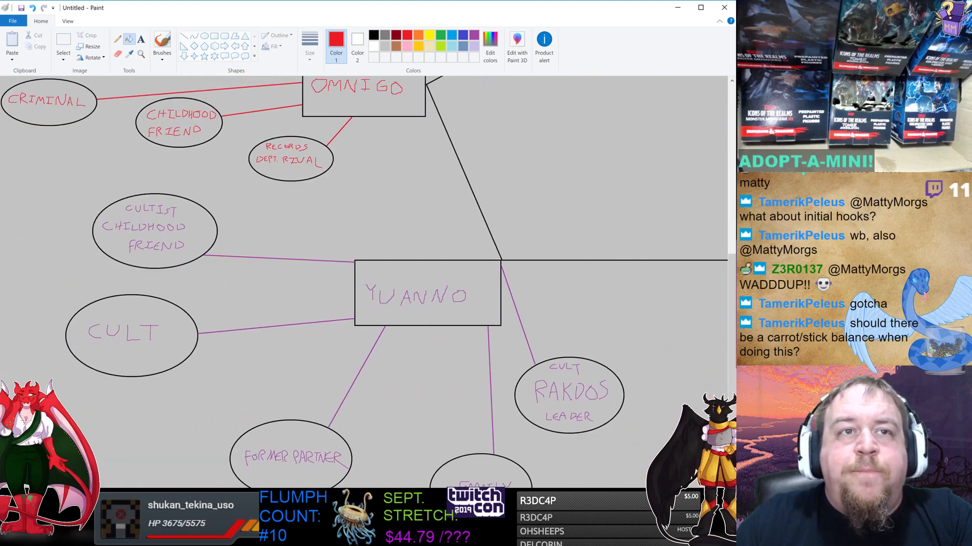
scroll(365, 282, right, 10)
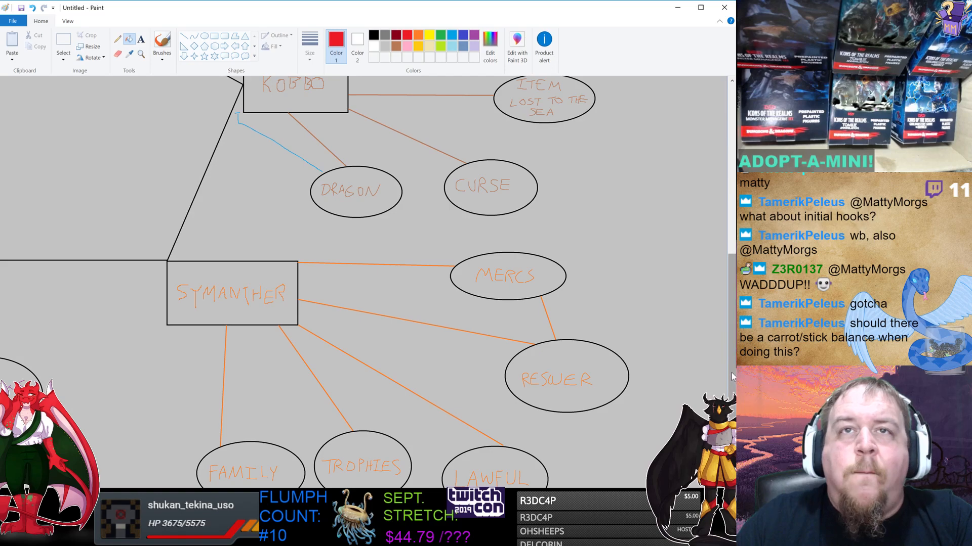
drag(733, 377, 732, 209)
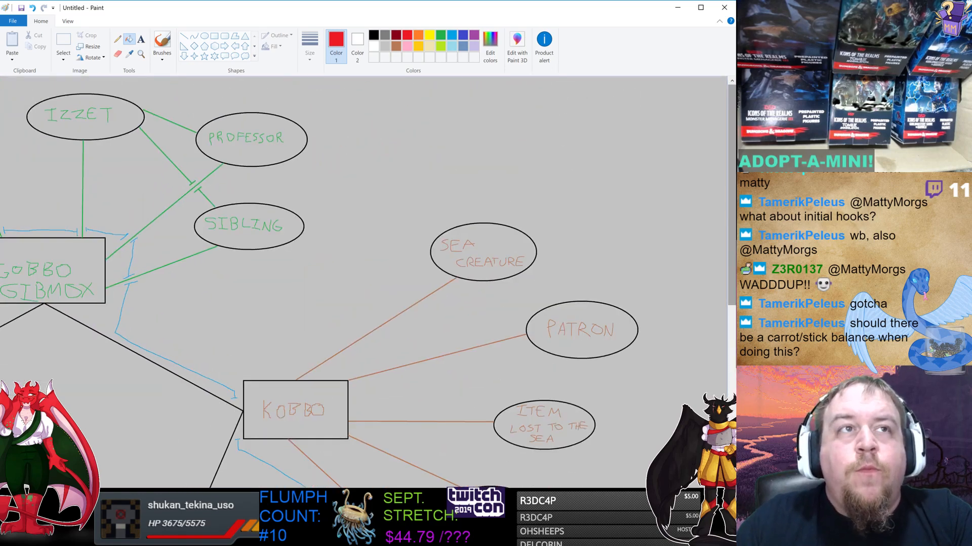
scroll(365, 283, left, 9)
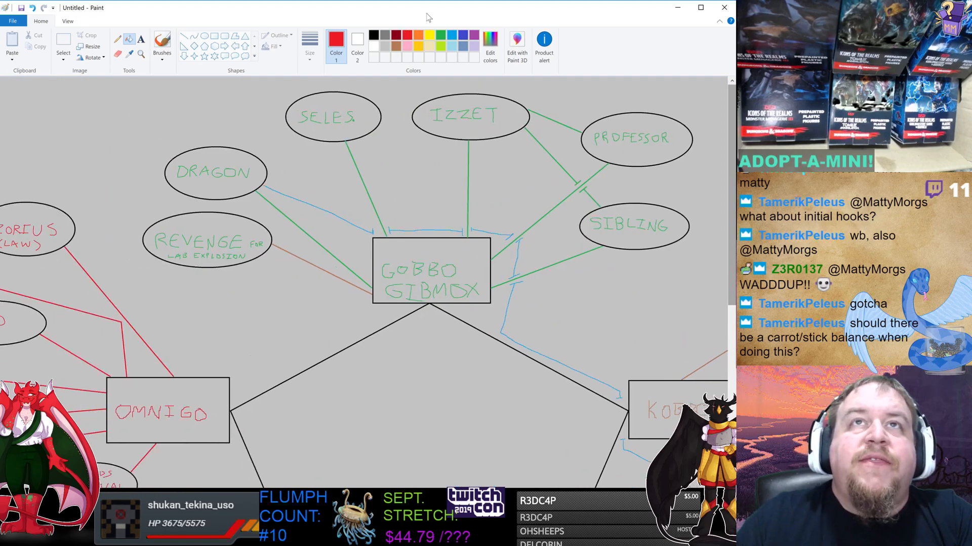
click(441, 35)
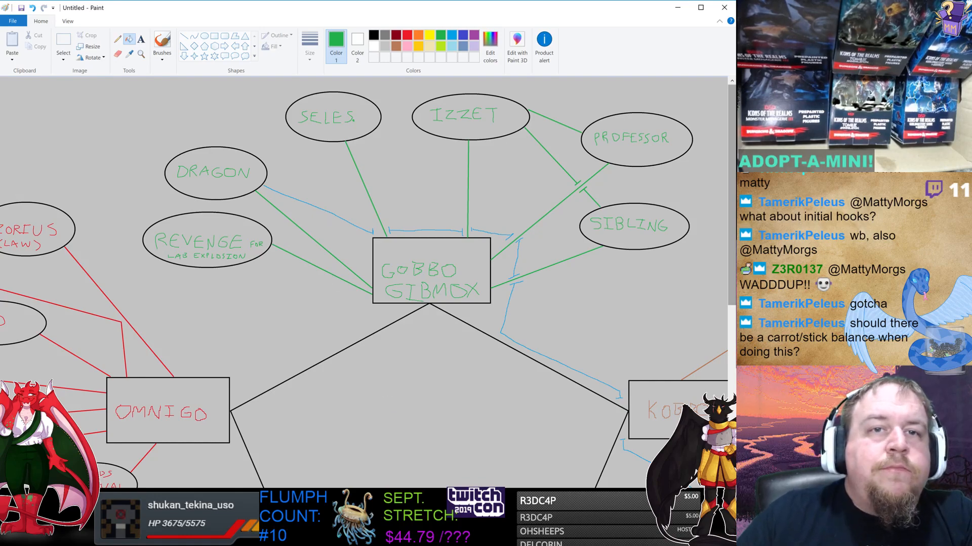
scroll(365, 290, left, 8)
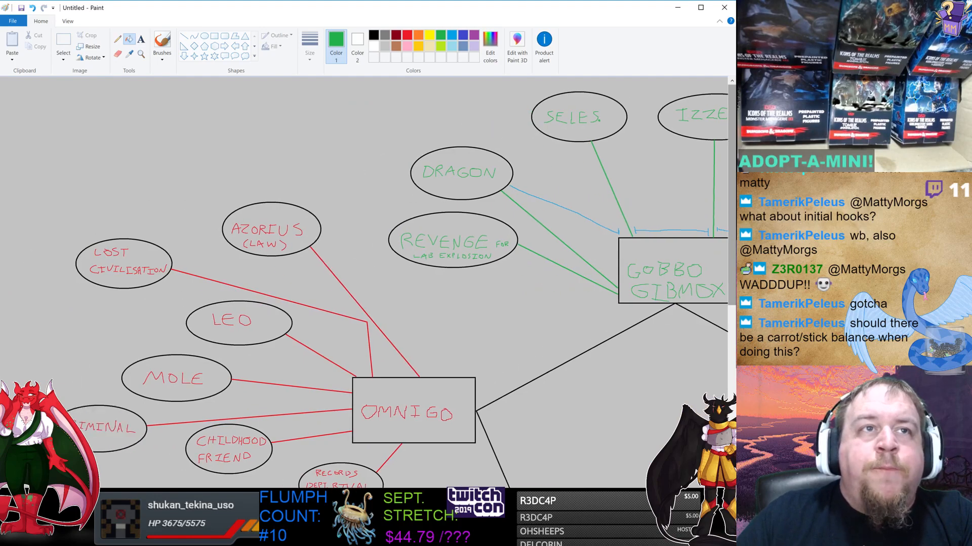
scroll(442, 418, left, 1)
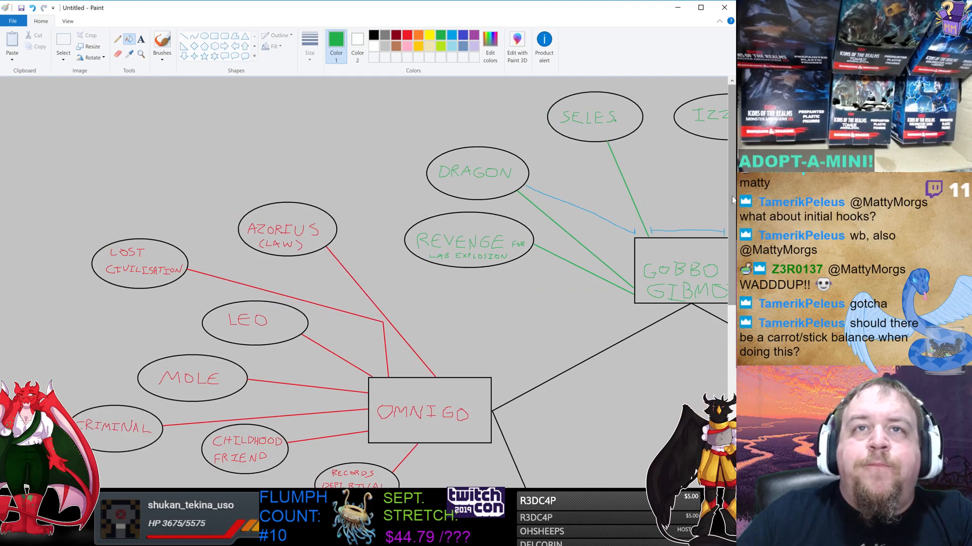
- Compare the Omnigo, Gobbo Gibmox and Yuanno sections of the character map for shared story hooks
drag(732, 200, 733, 217)
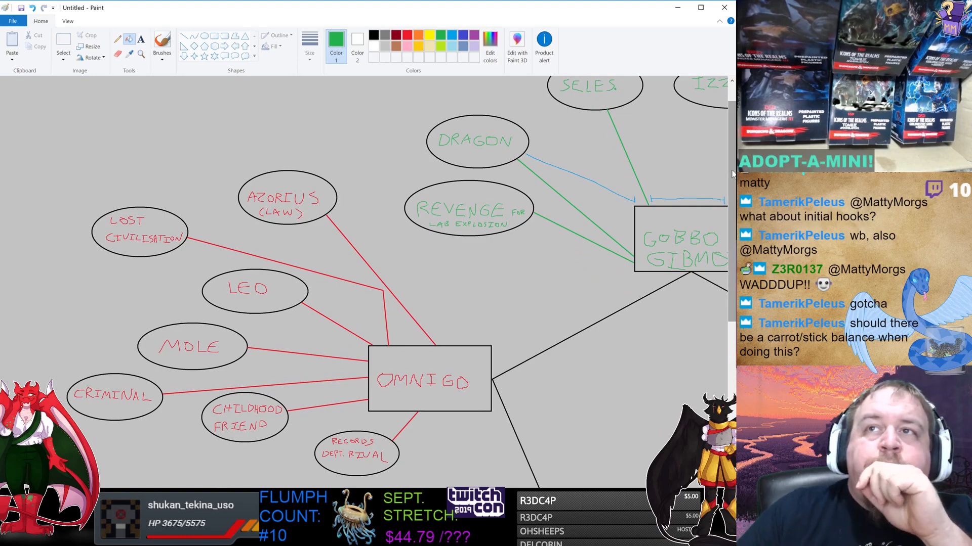
drag(734, 216, 731, 365)
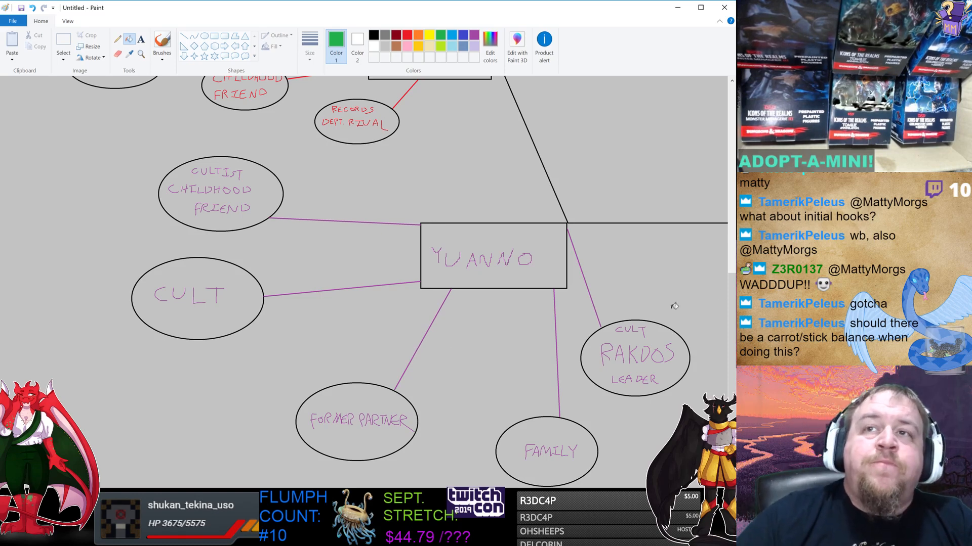
drag(733, 304, 730, 117)
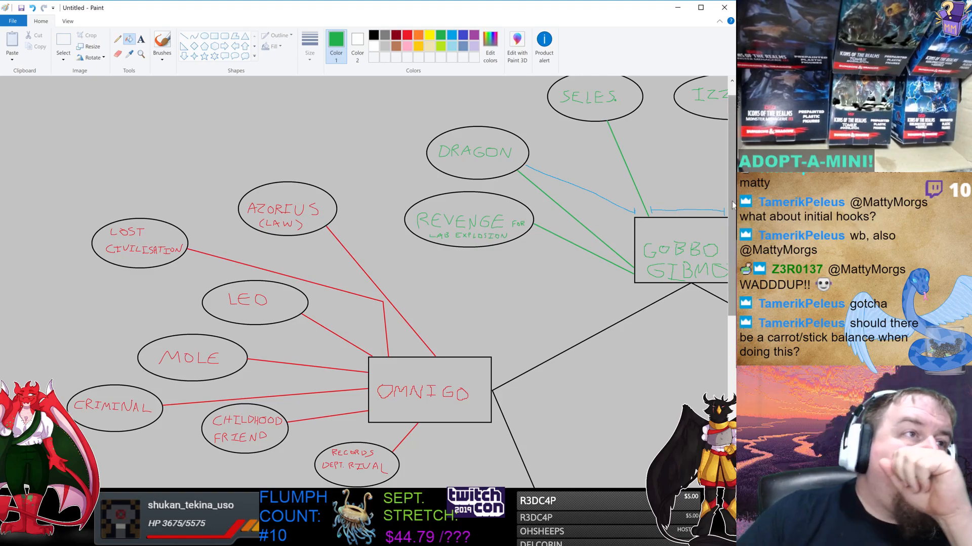
mouse_move(732, 205)
mouse_down()
mouse_move(732, 333)
mouse_move(731, 319)
mouse_up()
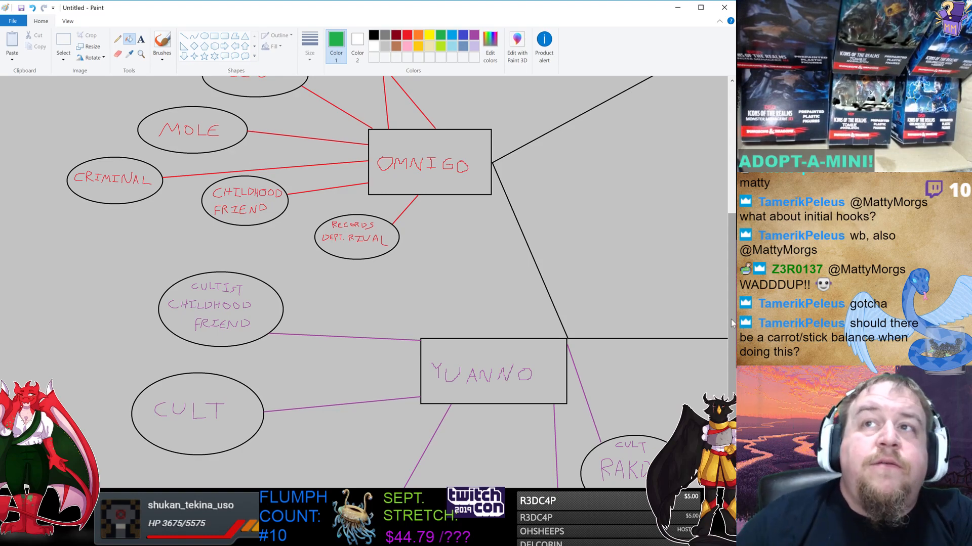
- Switch to Gobbo SRC7.pdf in Adobe Acrobat Reader, read the Background page's character backstory, and return to the map in Paint
key(alt+Tab)
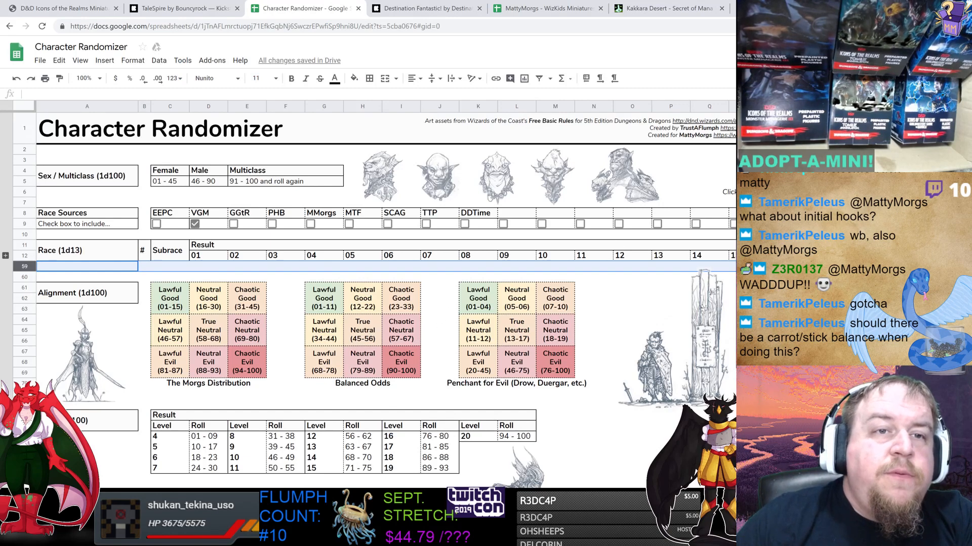
mouse_move(309, 538)
click(160, 473)
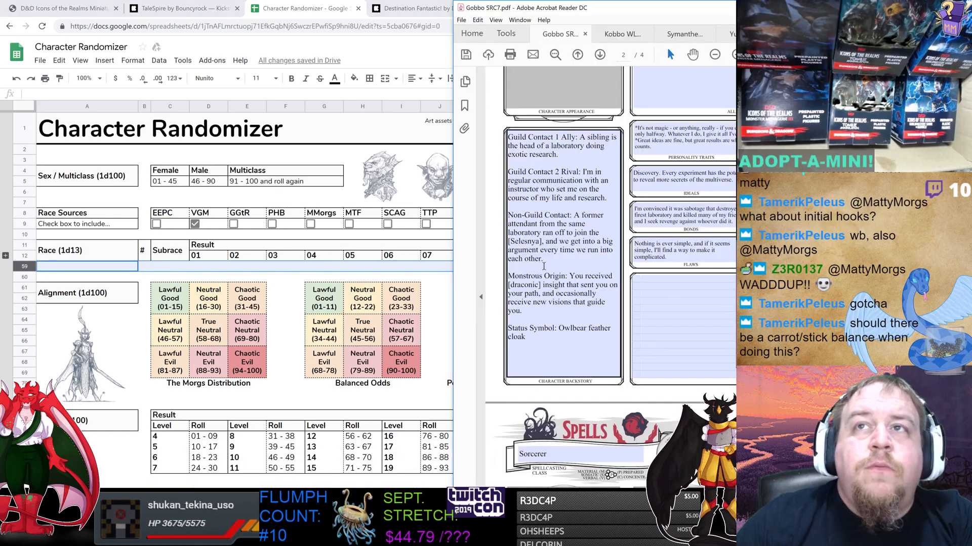
scroll(721, 309, up, 5)
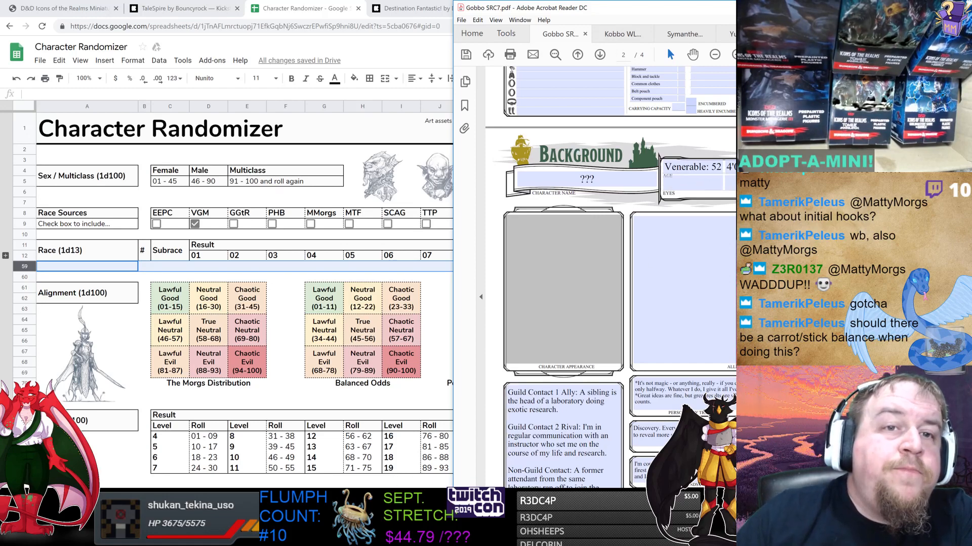
key(alt+Tab)
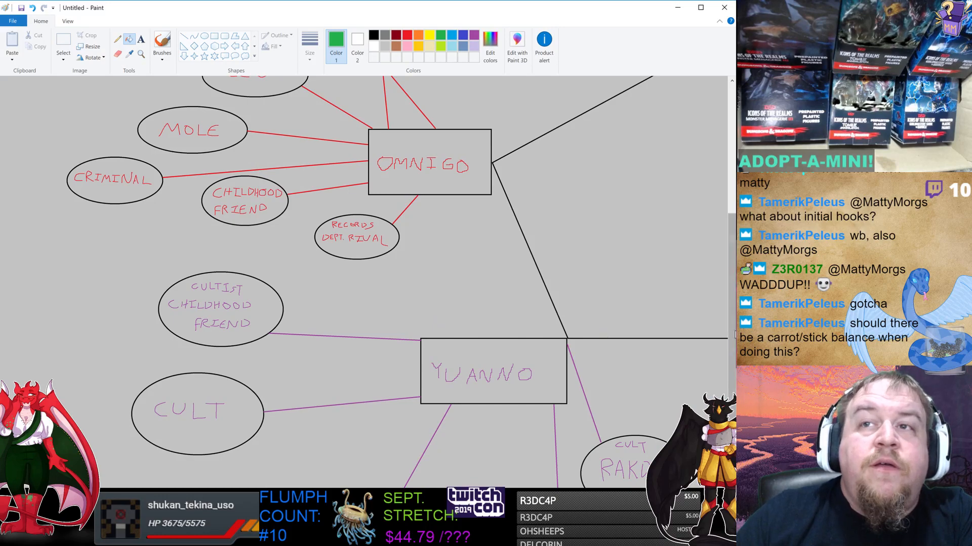
- Draw a purple freehand link from Yuanno's box to the Revenge for Lab Explosion bubble, breaking it at Omnigo's box and ending in an arrowhead
scroll(725, 364, down, 3)
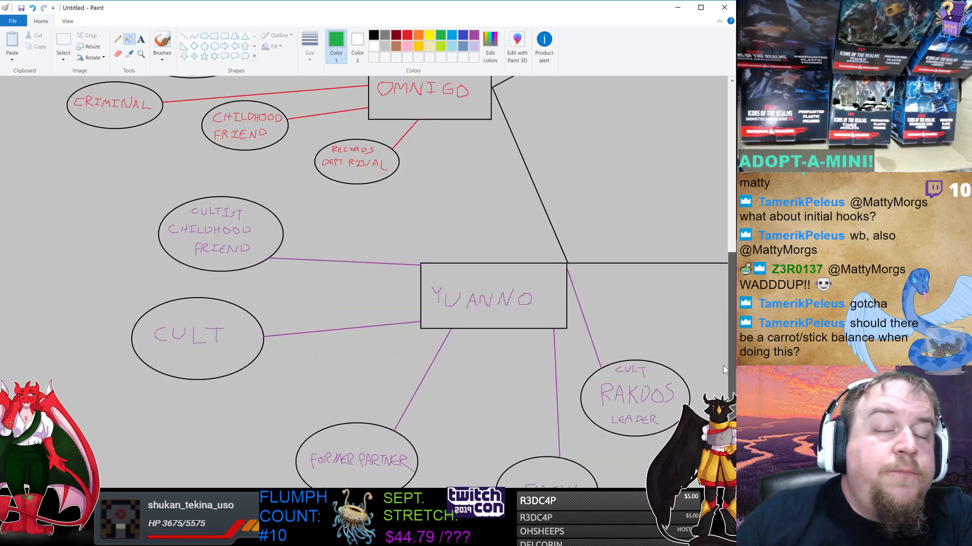
drag(731, 367, 727, 238)
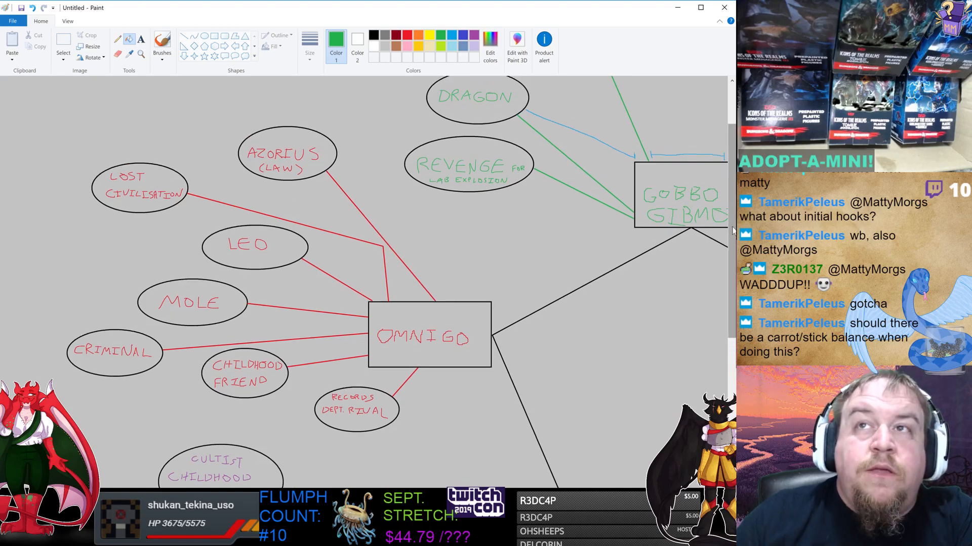
mouse_move(733, 251)
mouse_down()
mouse_move(733, 215)
mouse_move(713, 317)
mouse_move(715, 241)
mouse_move(711, 262)
mouse_up()
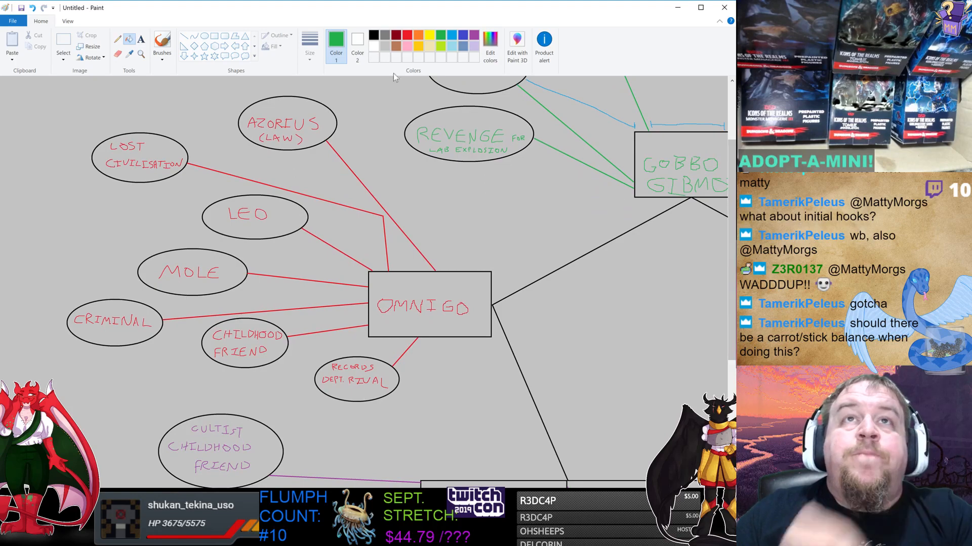
click(473, 35)
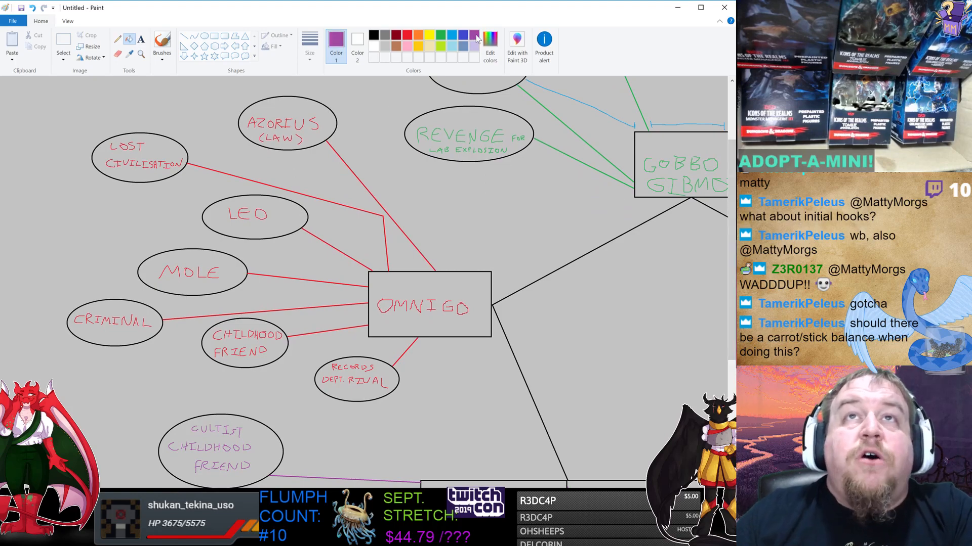
click(118, 40)
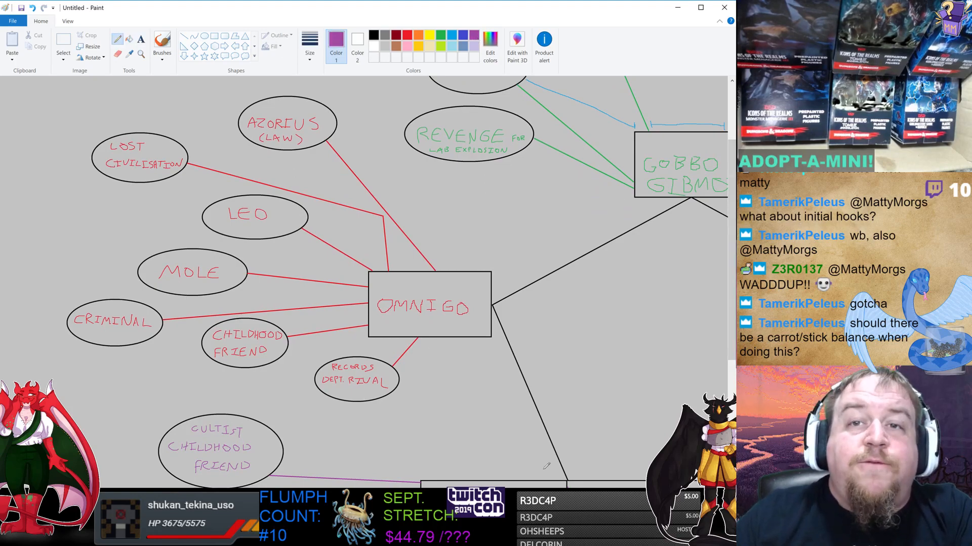
drag(554, 477, 500, 342)
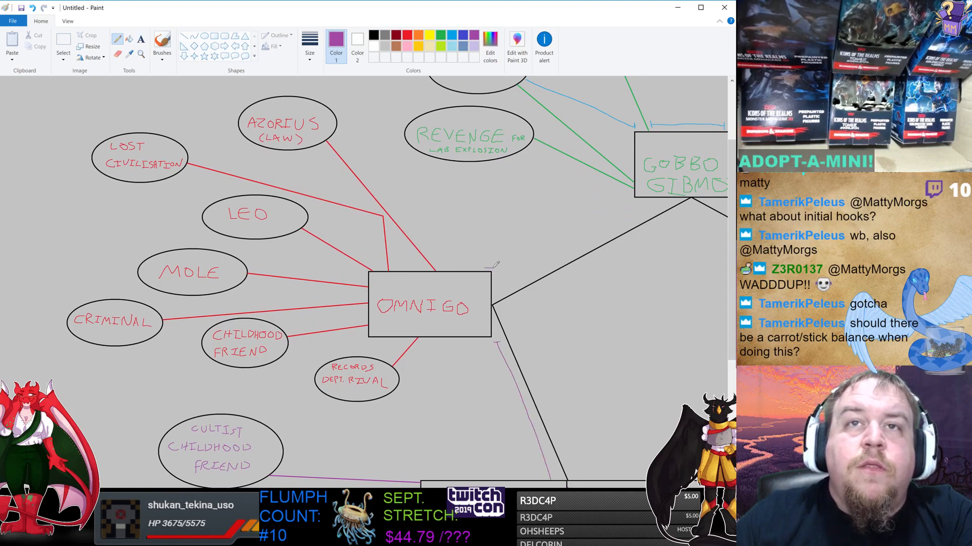
mouse_move(489, 268)
mouse_down()
mouse_move(476, 162)
mouse_move(482, 169)
mouse_up()
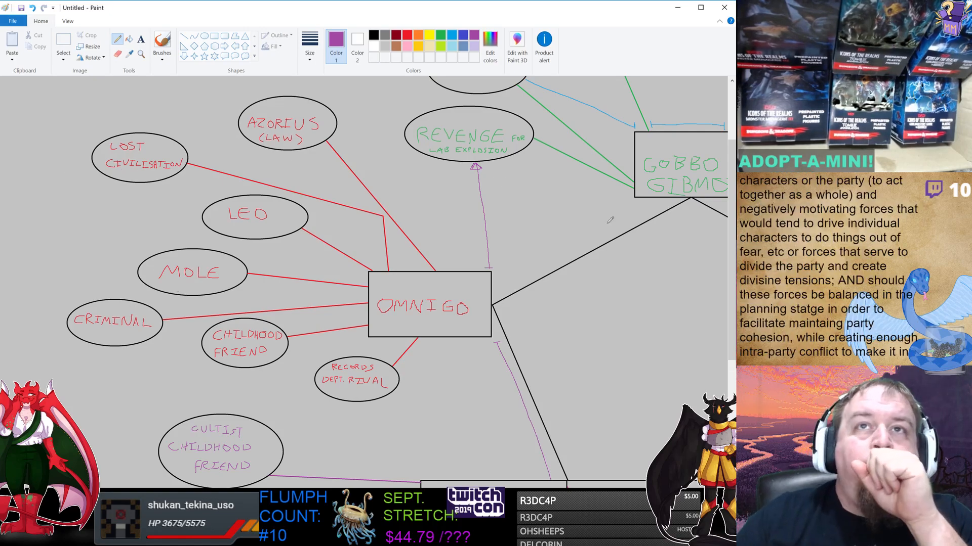
- Draw purple freehand arrows from the Cultist Childhood Friend bubble to Revenge for Lab Explosion, broken at Omnigo's box, and to Omnigo's Criminal bubble
drag(731, 209, 730, 328)
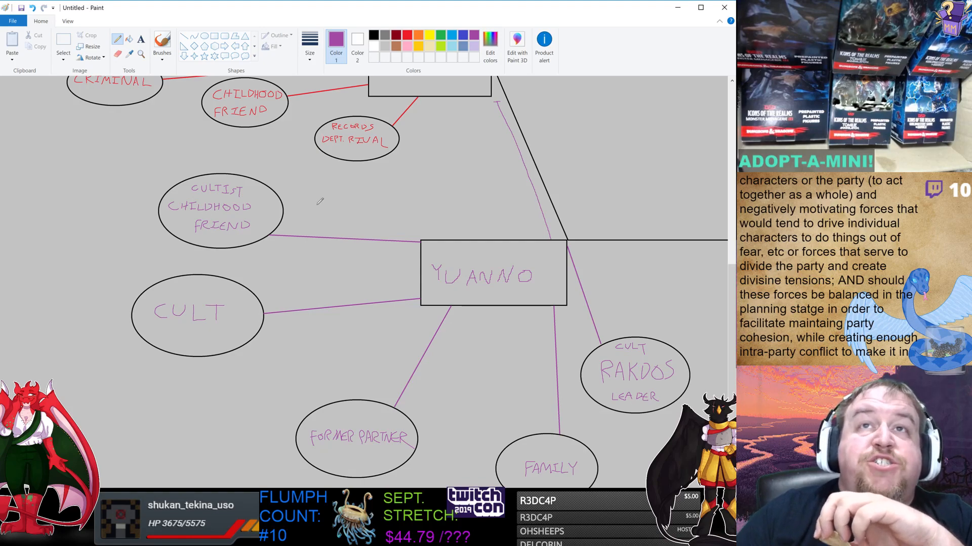
mouse_move(284, 216)
mouse_down()
mouse_move(538, 219)
mouse_move(487, 101)
mouse_move(494, 99)
mouse_up()
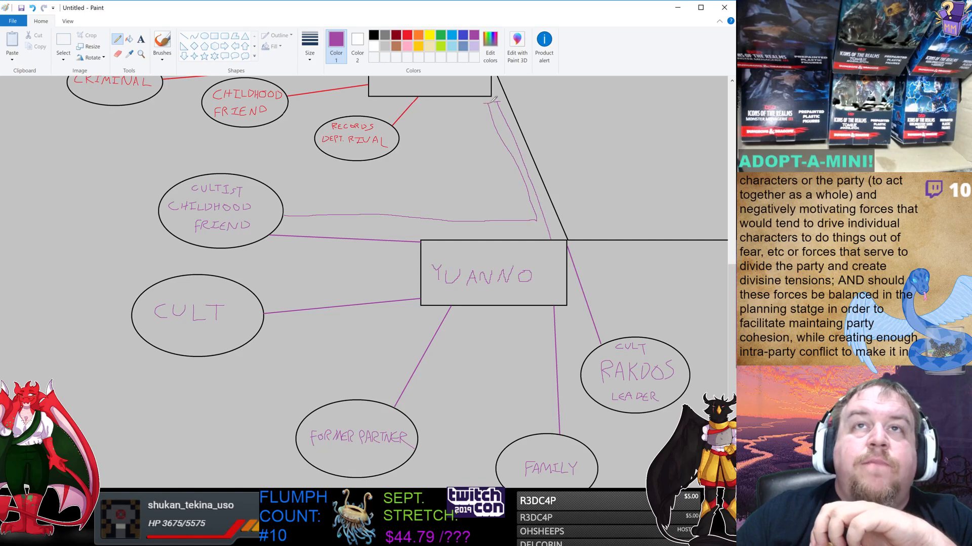
drag(733, 275, 718, 172)
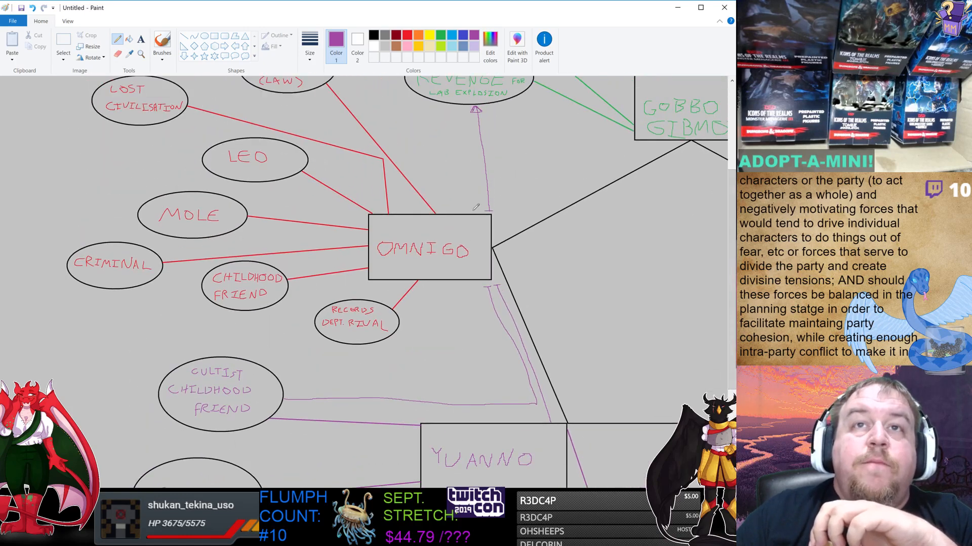
mouse_move(477, 208)
mouse_down()
mouse_move(460, 108)
mouse_move(470, 108)
mouse_up()
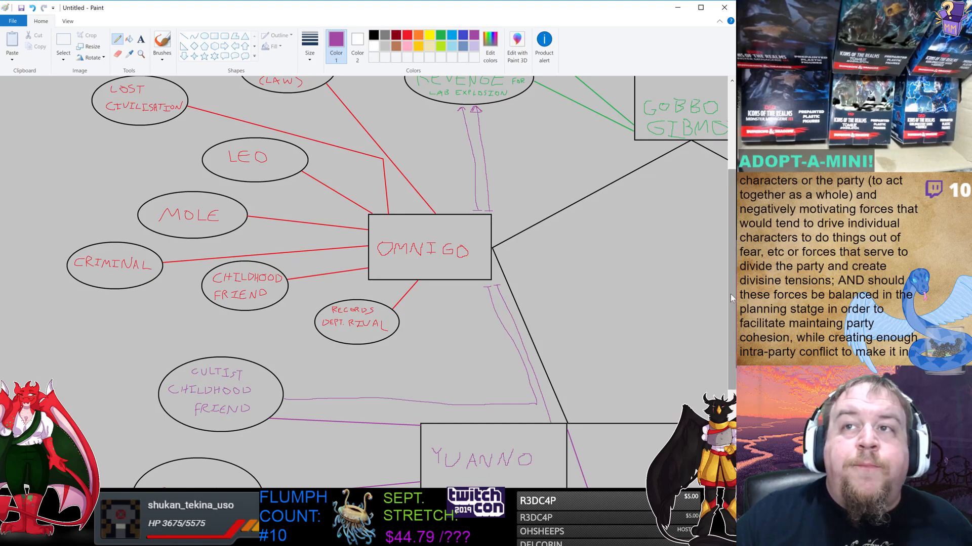
drag(731, 299, 736, 265)
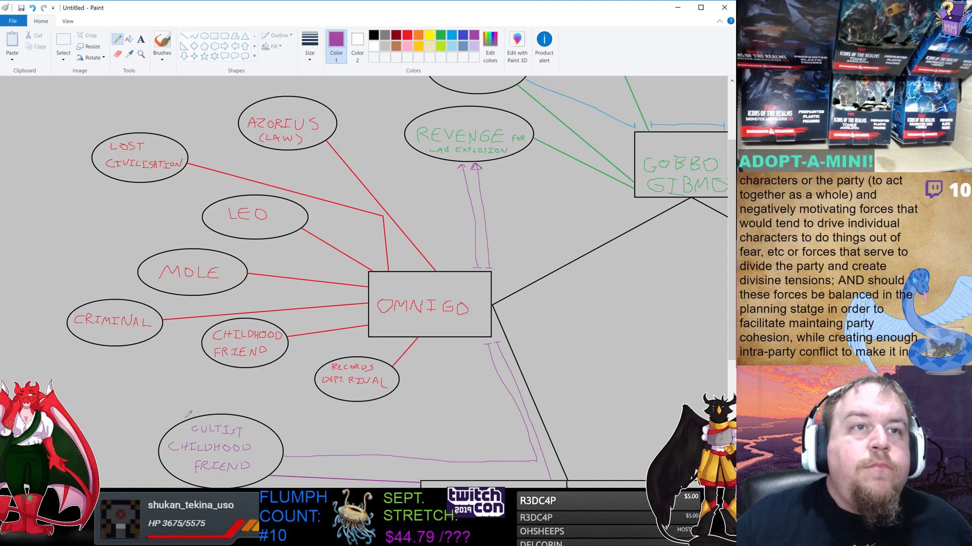
mouse_move(185, 419)
mouse_down()
mouse_move(141, 340)
mouse_move(142, 349)
mouse_move(152, 343)
mouse_up()
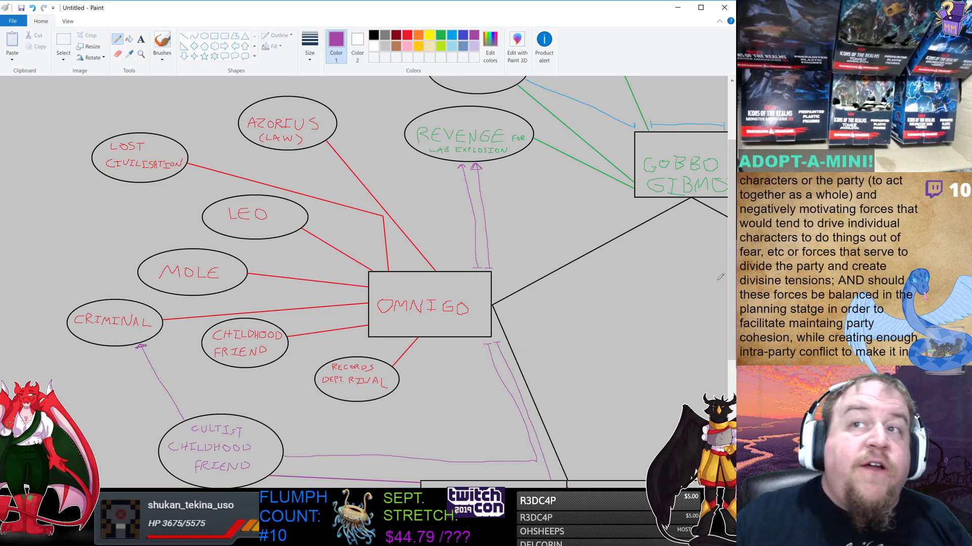
- Examine the Yuanno, Symanther and Kobbo sections of the character map for further shared story hooks
scroll(721, 302, down, 3)
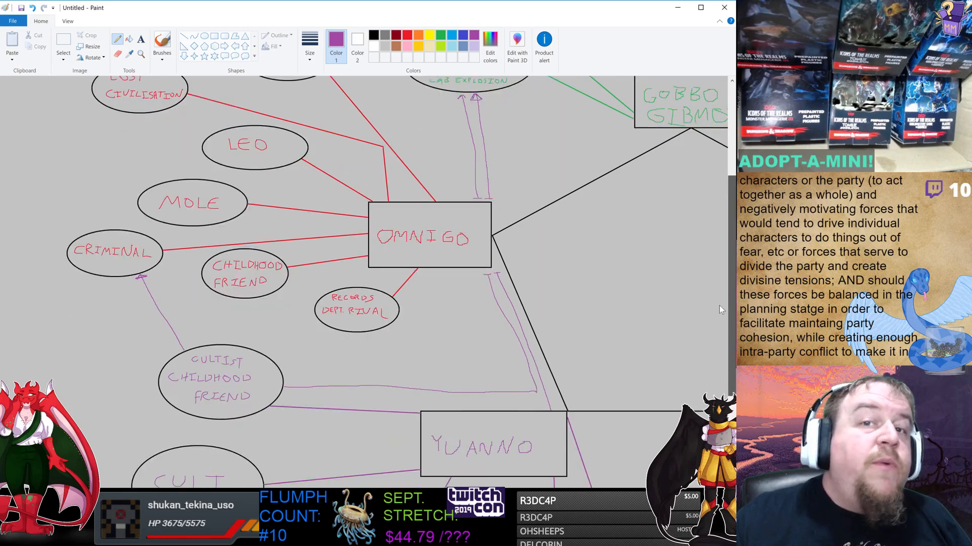
scroll(720, 306, down, 2)
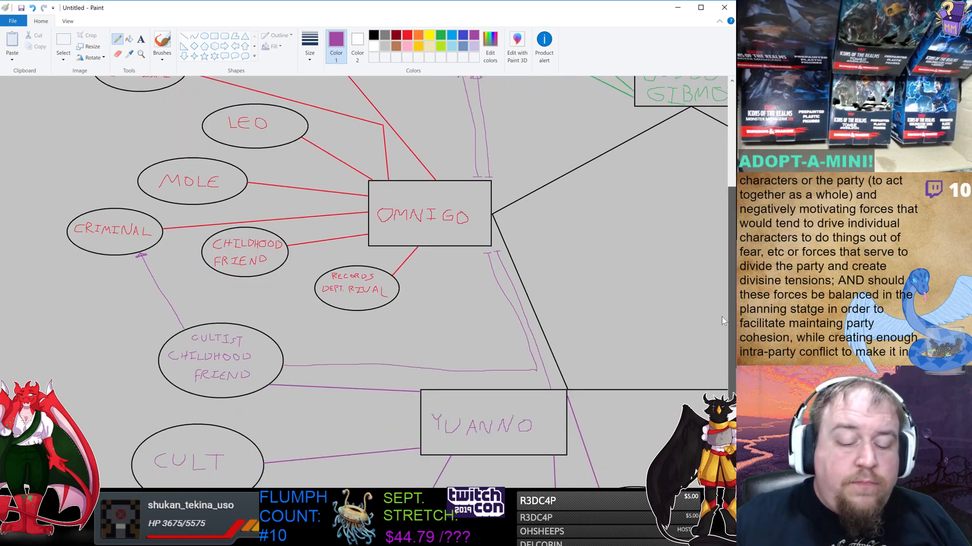
scroll(724, 338, down, 1)
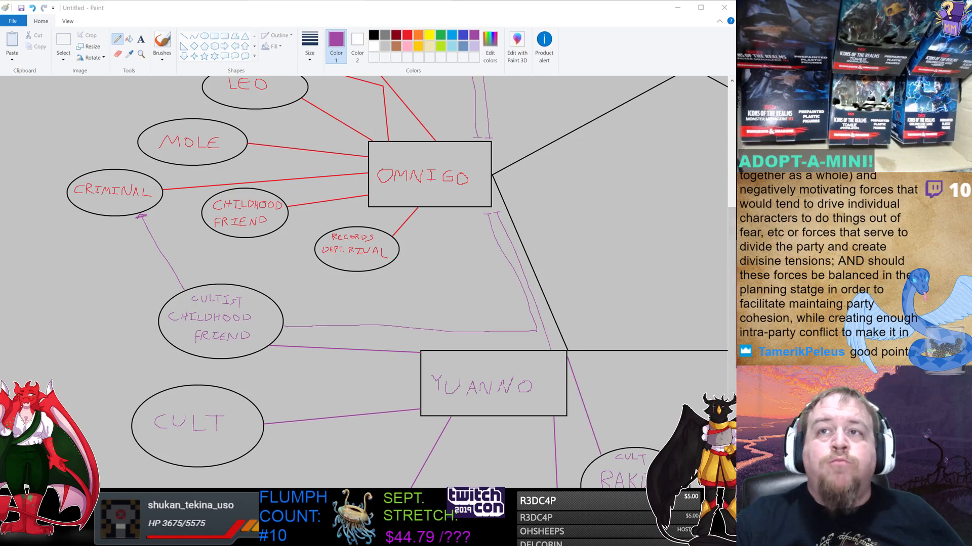
drag(734, 284, 734, 224)
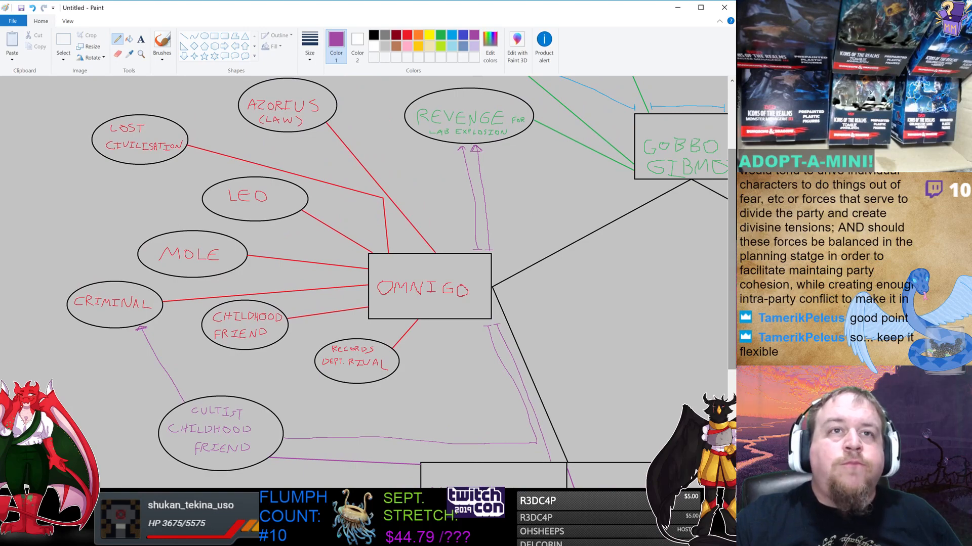
scroll(733, 304, right, 10)
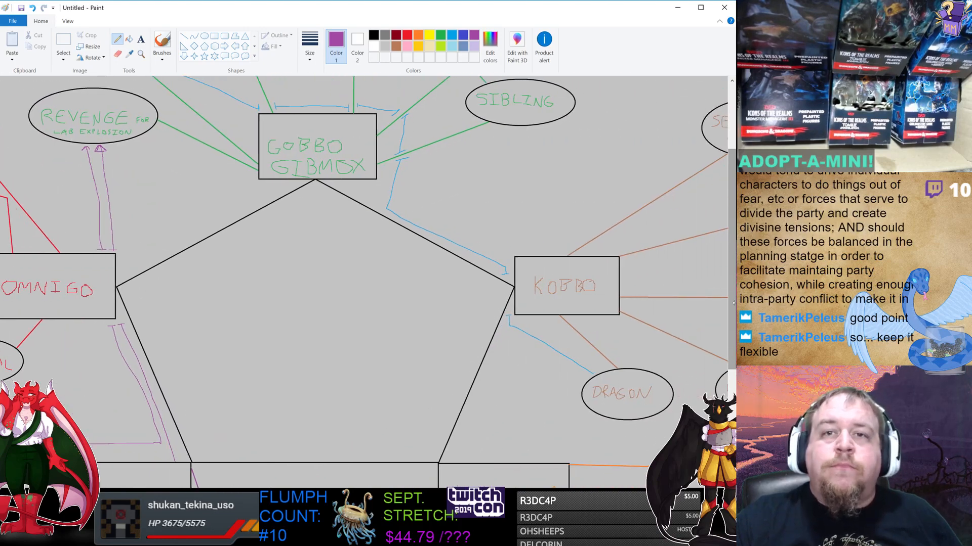
scroll(724, 329, down, 5)
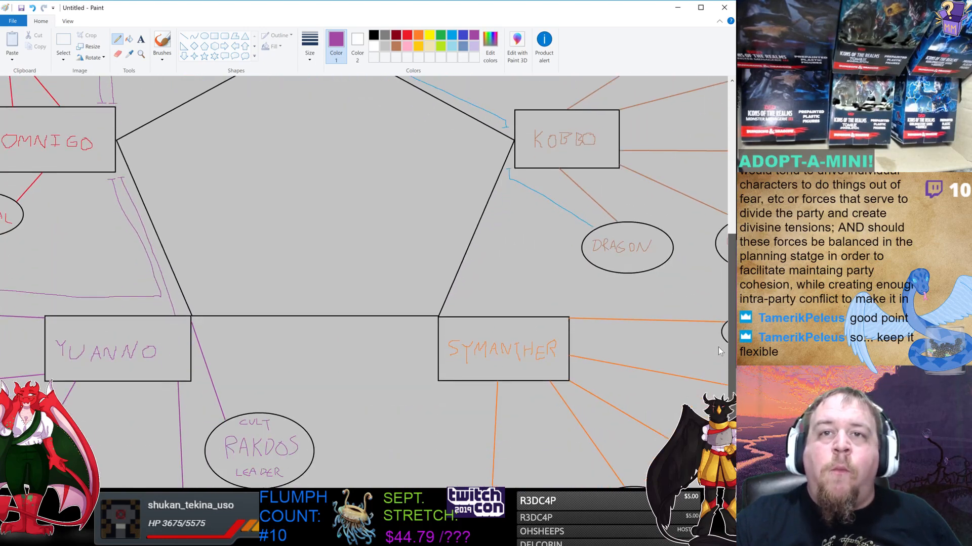
scroll(719, 350, down, 3)
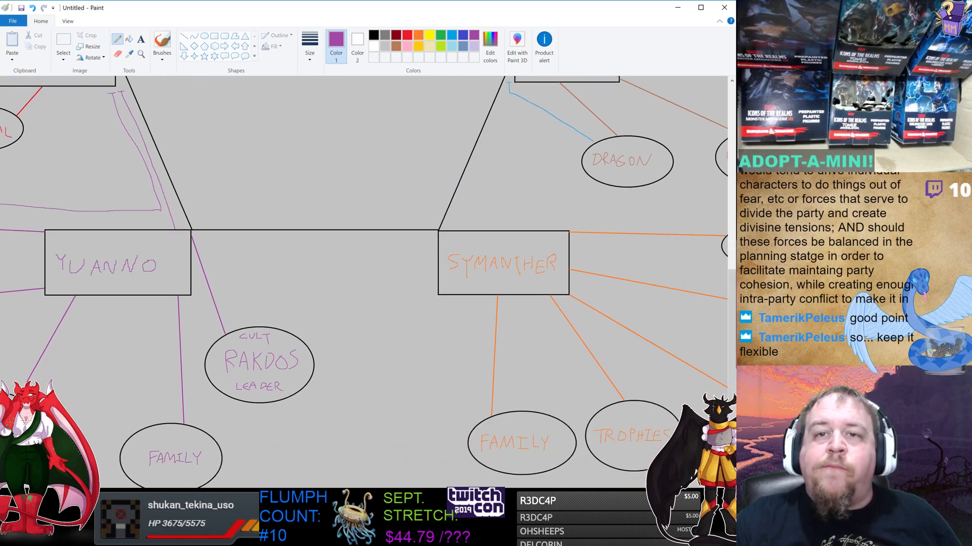
scroll(365, 283, right, 5)
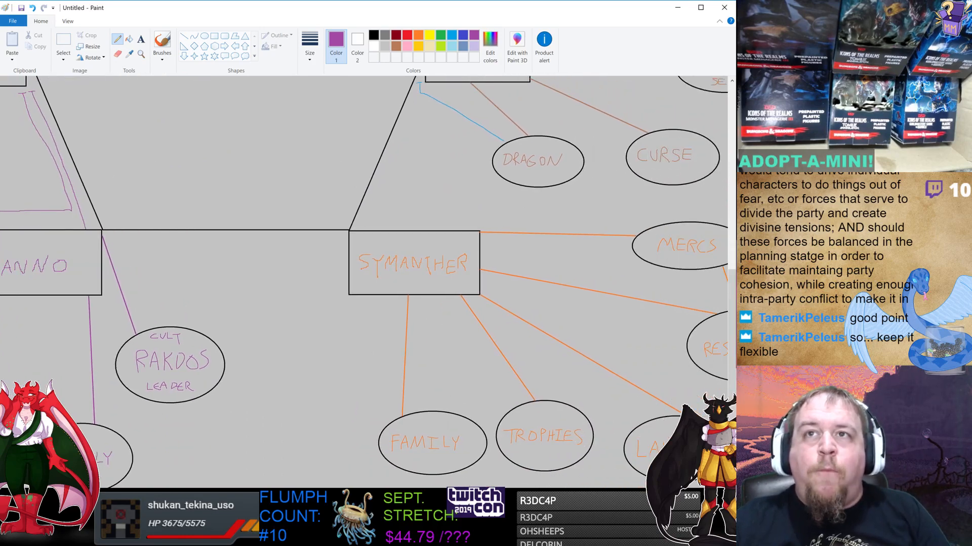
scroll(364, 282, right, 1)
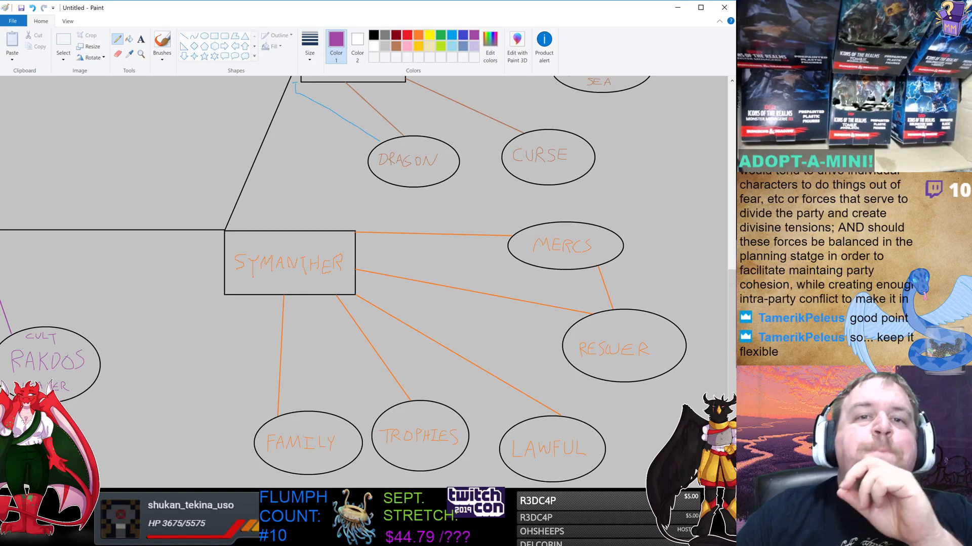
scroll(373, 426, left, 5)
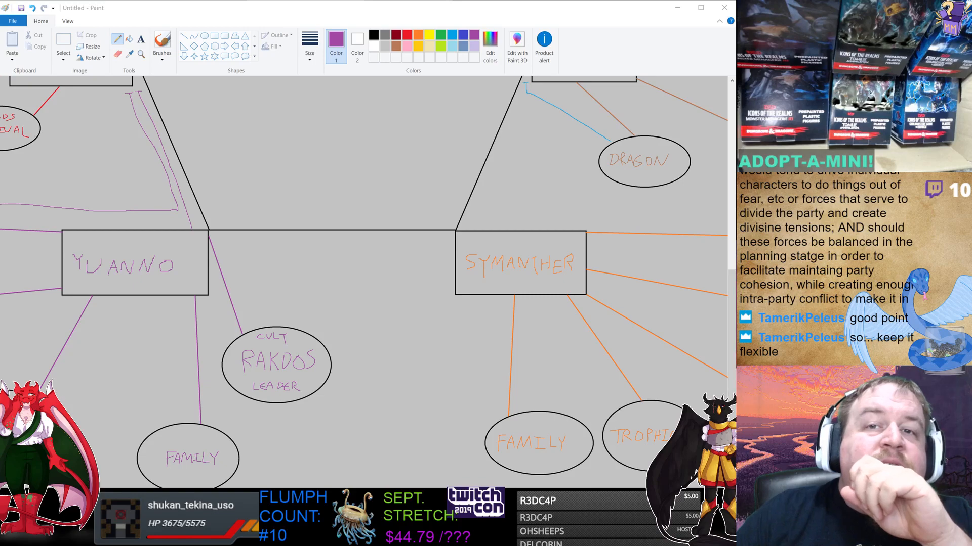
scroll(365, 282, left, 6)
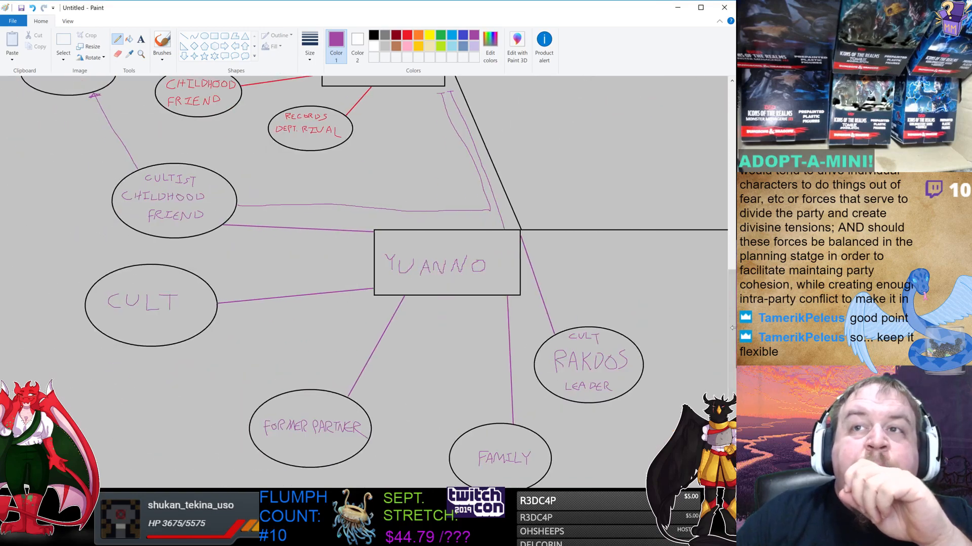
mouse_move(732, 328)
mouse_down()
mouse_move(730, 277)
mouse_move(731, 330)
mouse_up()
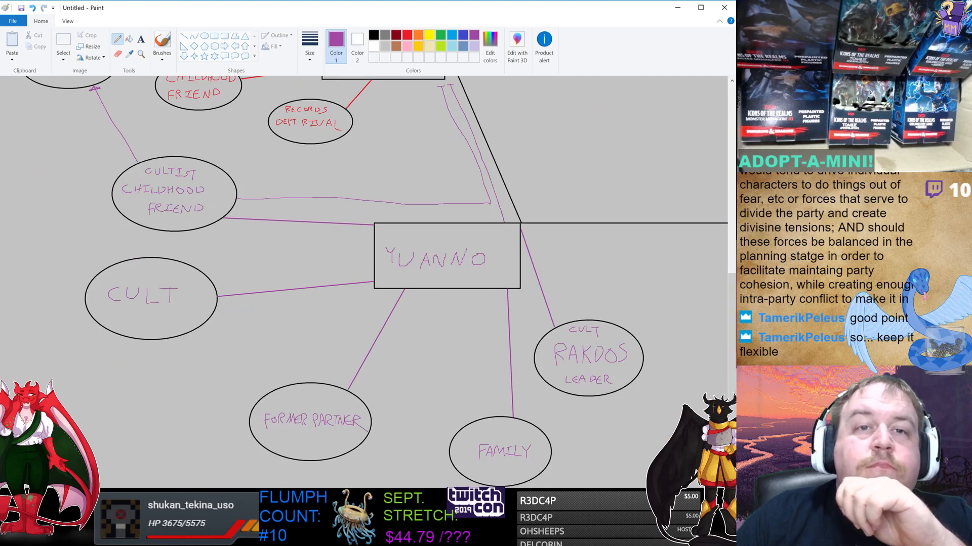
scroll(364, 282, right, 5)
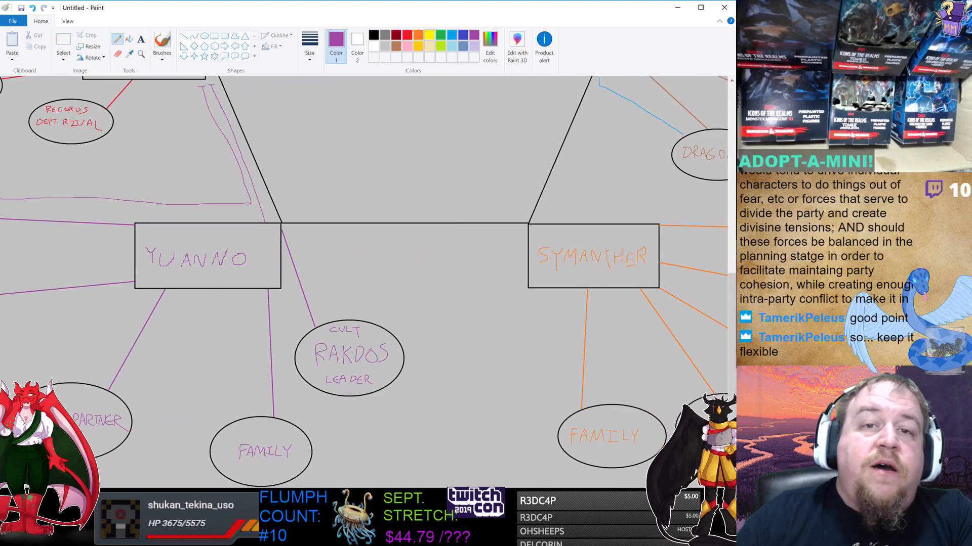
scroll(364, 281, right, 1)
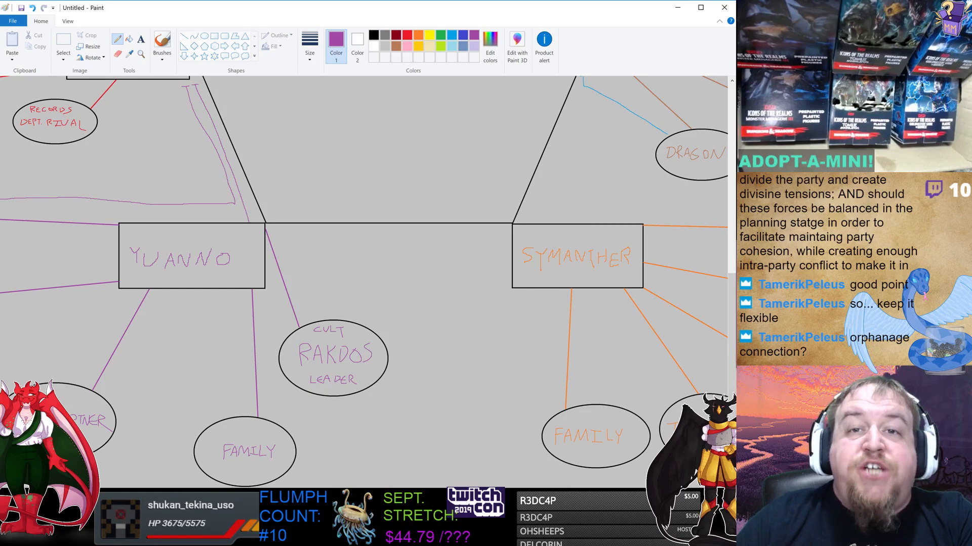
- Examine the Yuanno, Omnigo, Kobbo and Symanther sections, then the whole character map, for further shared story hooks
scroll(732, 368, left, 10)
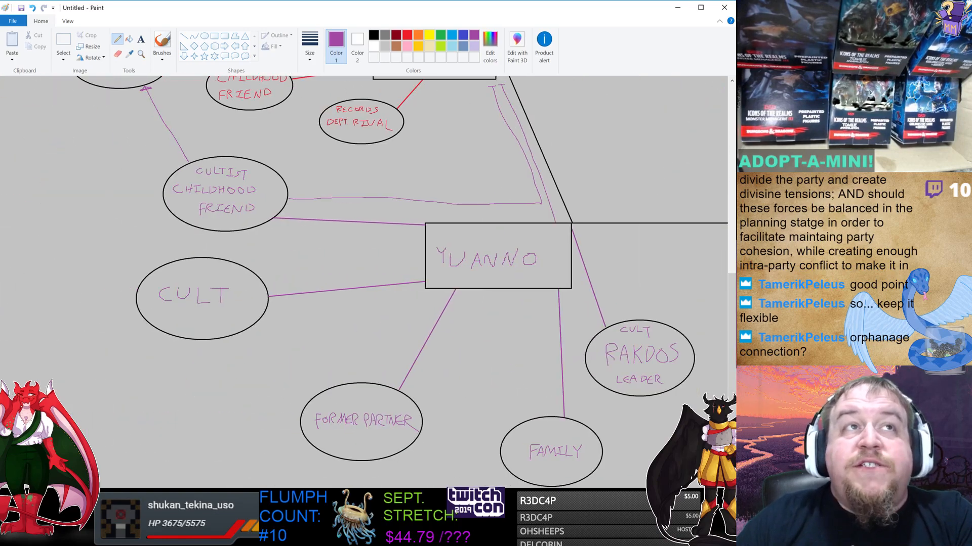
drag(732, 367, 734, 262)
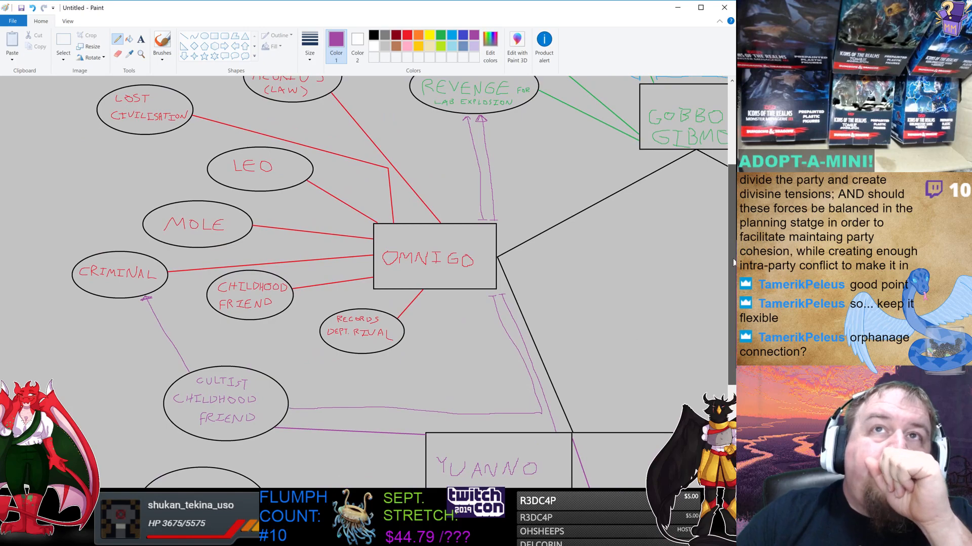
drag(734, 263, 732, 252)
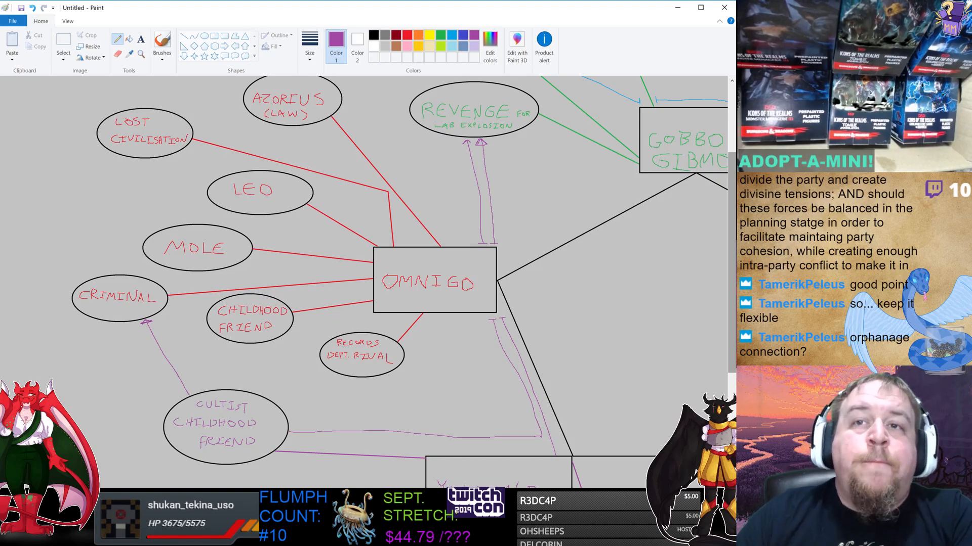
scroll(374, 283, right, 3)
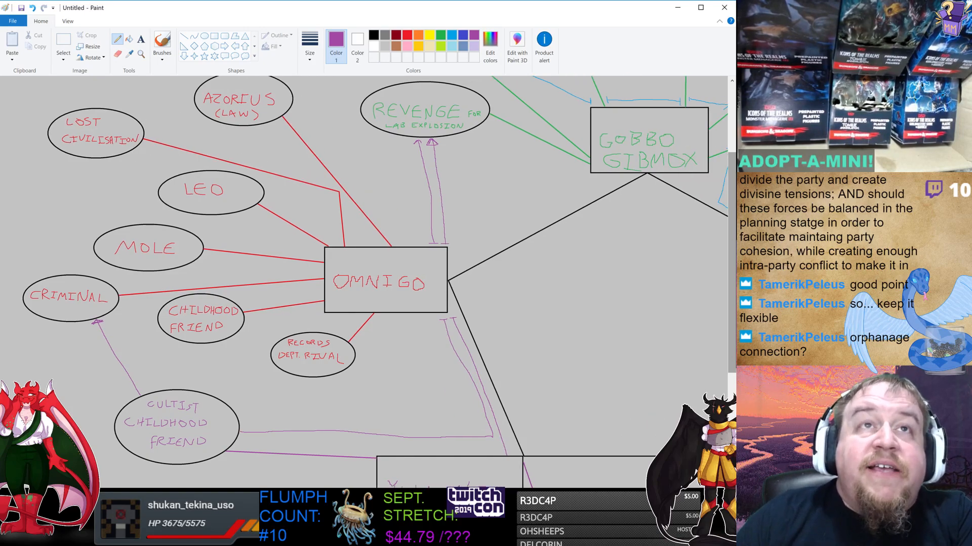
scroll(365, 282, right, 3)
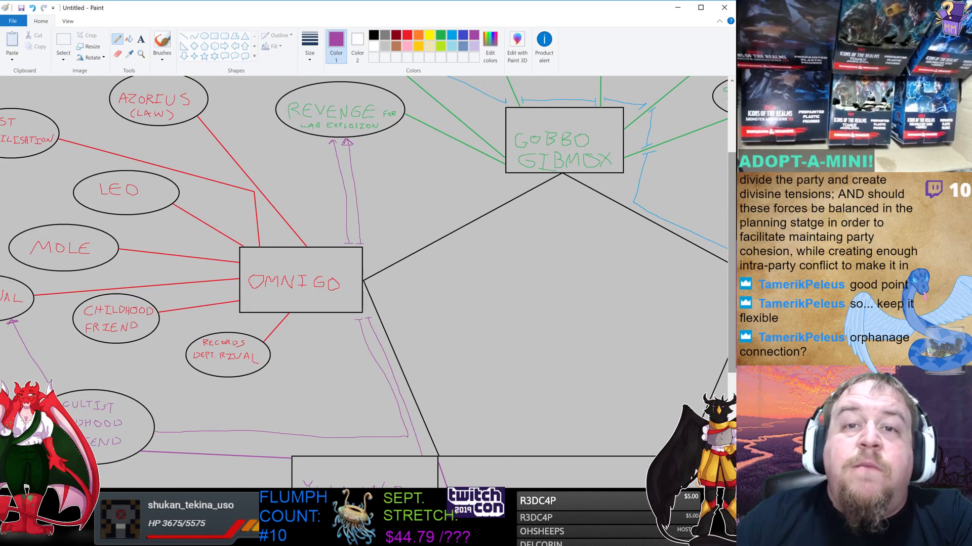
scroll(528, 280, right, 1)
scroll(364, 282, right, 10)
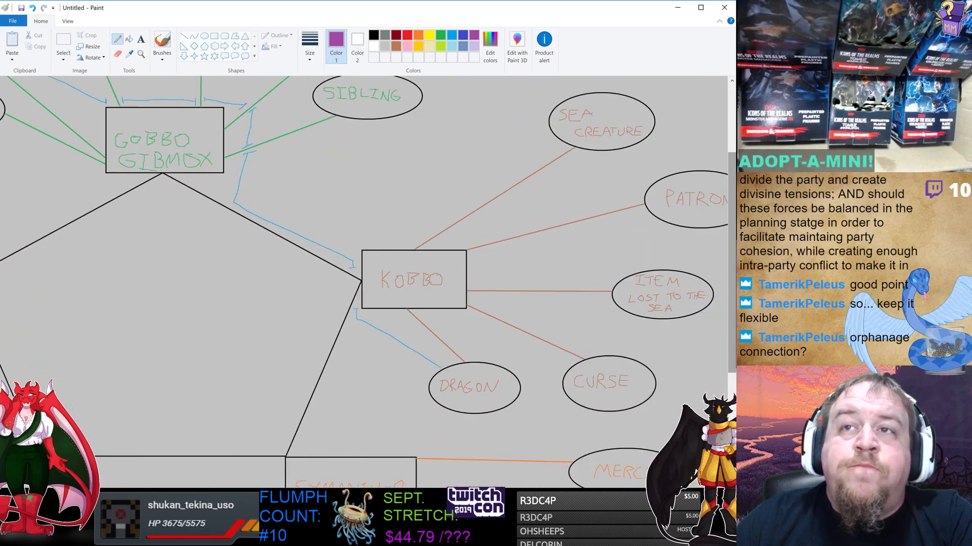
scroll(731, 305, down, 5)
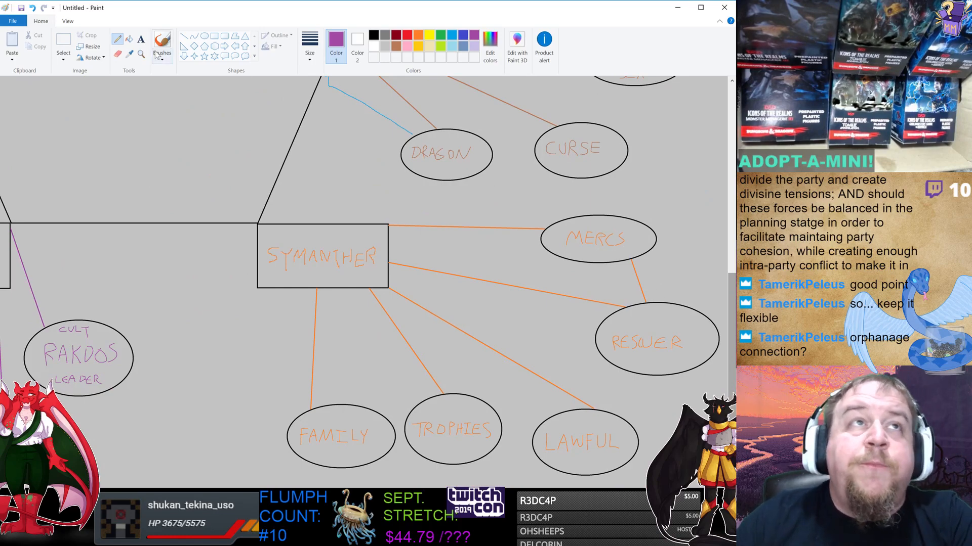
click(67, 21)
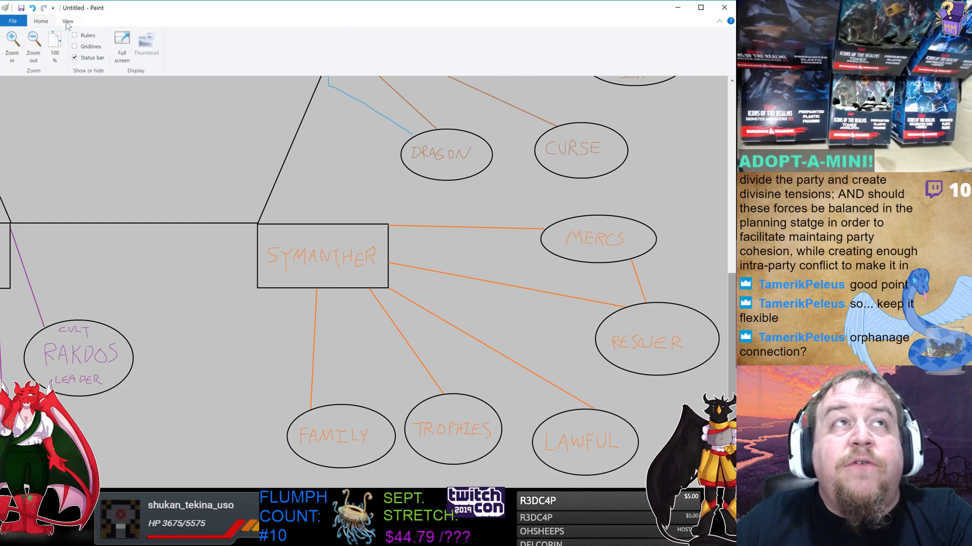
click(34, 49)
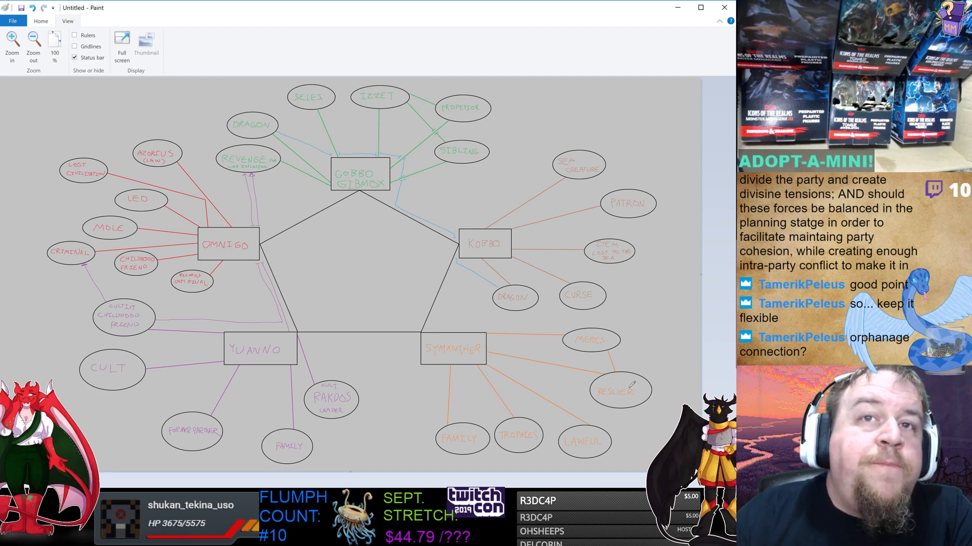
- Switch to Adobe Acrobat Reader, read Symanther's and Omnigo's Background pages, and return to the map in Paint
key(alt+Tab)
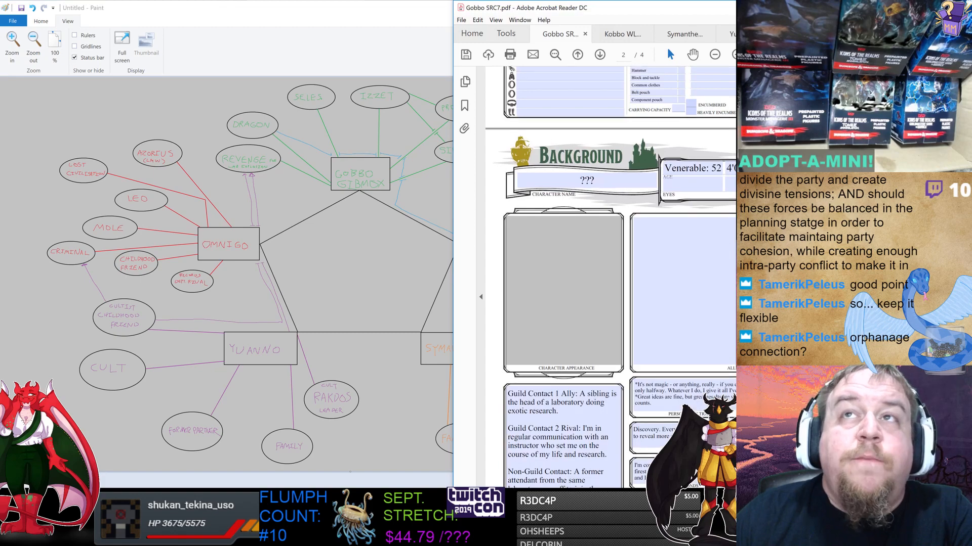
click(690, 39)
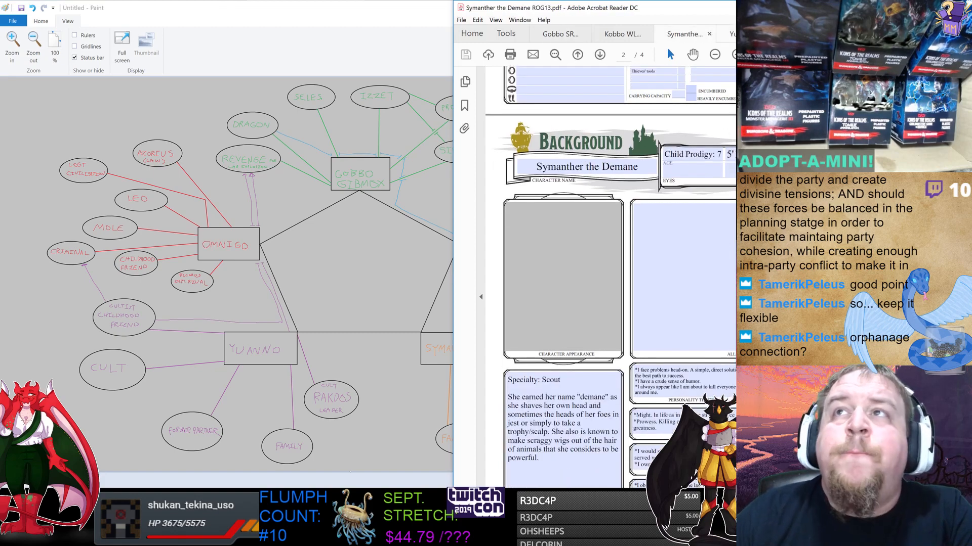
click(808, 34)
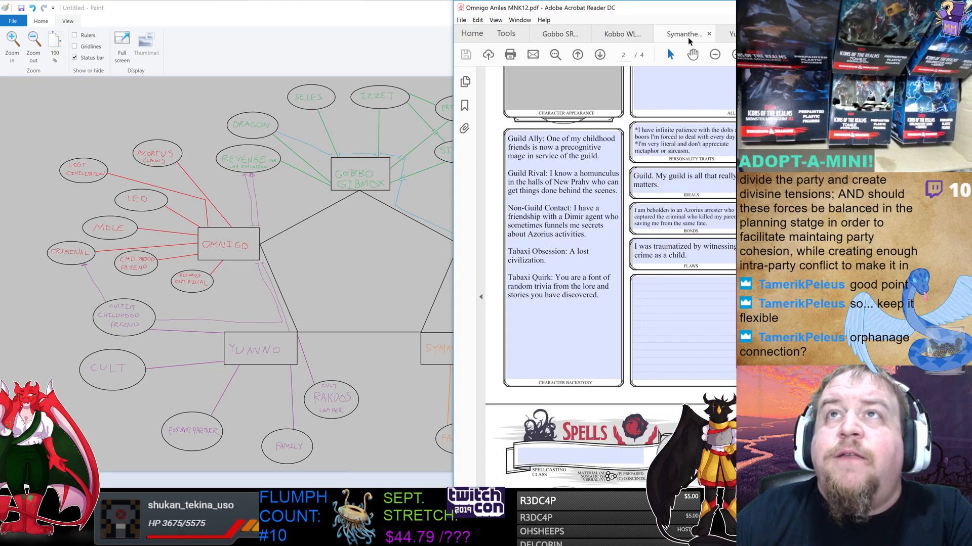
click(687, 38)
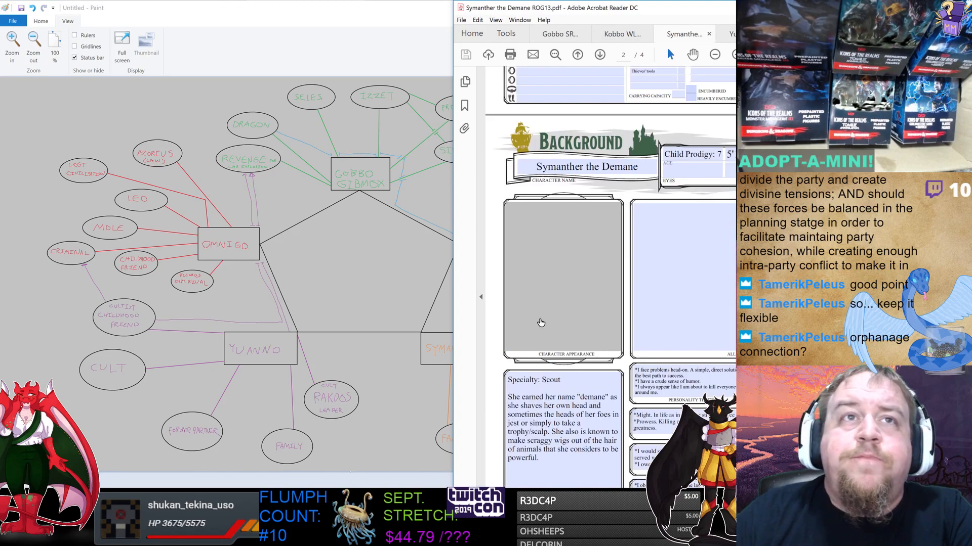
click(446, 370)
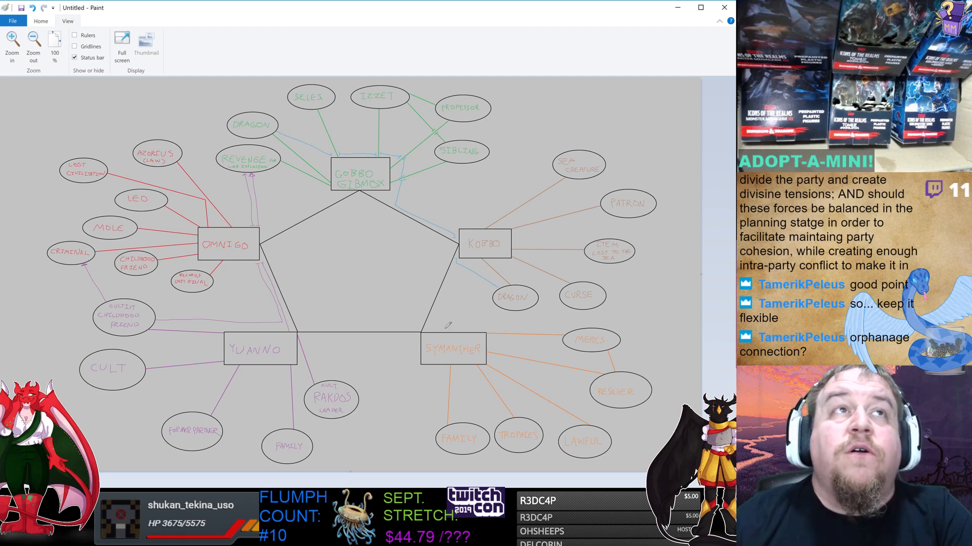
- Draw red freehand arrows from Omnigo's Leo bubble around the map's lower edge to Symanther's Rescuer bubble, and from Omnigo's box to Symanther's box
click(41, 21)
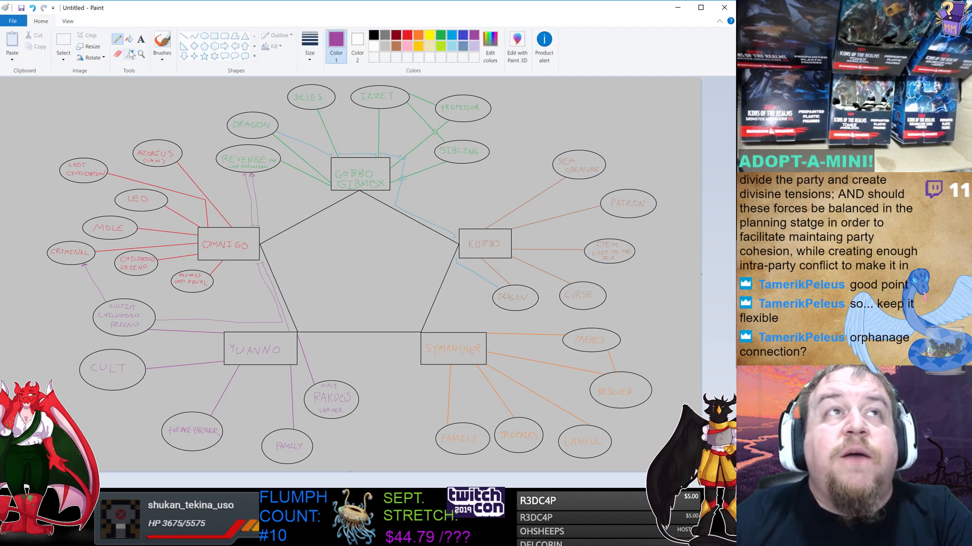
click(408, 35)
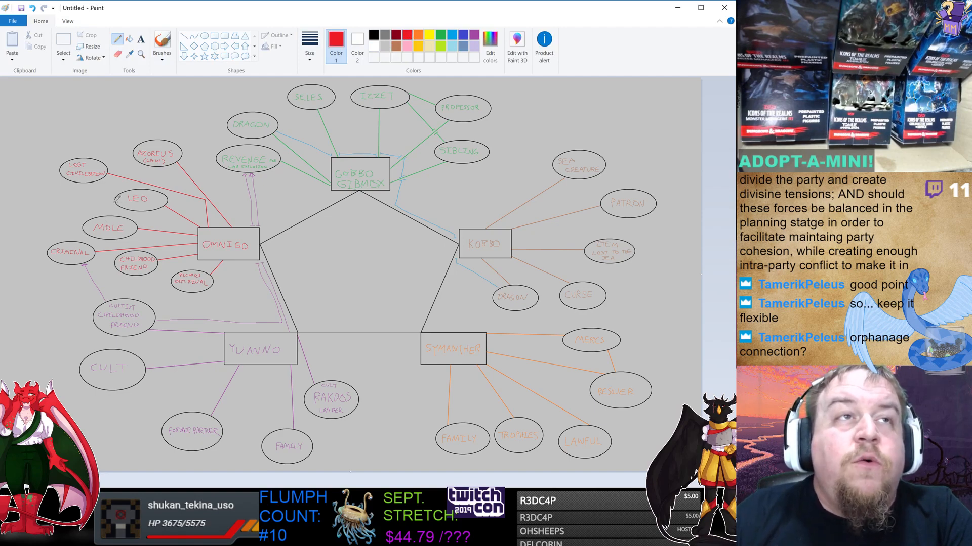
mouse_move(102, 205)
mouse_down()
mouse_move(56, 230)
mouse_move(37, 285)
mouse_move(82, 394)
mouse_move(118, 429)
mouse_move(174, 454)
mouse_move(273, 464)
mouse_move(603, 460)
mouse_move(621, 446)
mouse_move(626, 411)
mouse_up()
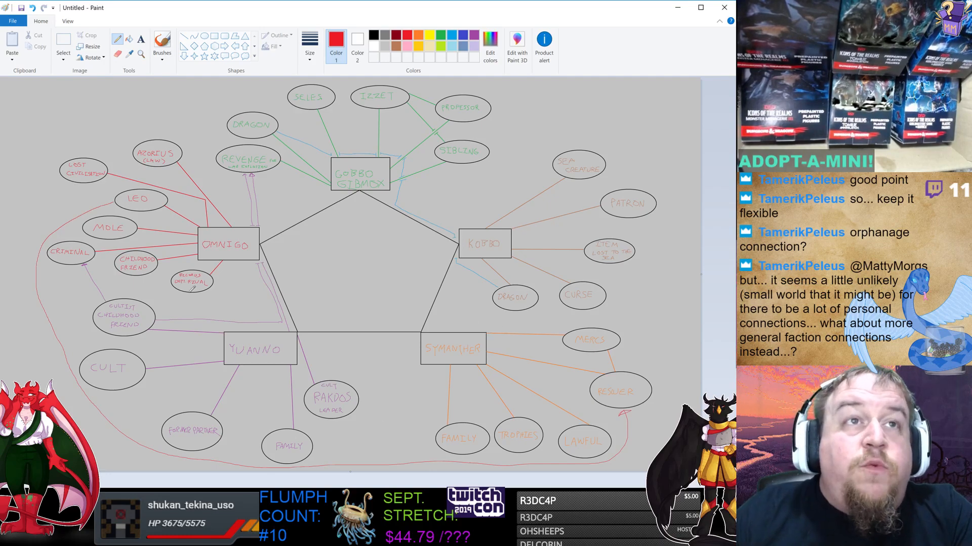
drag(201, 228, 165, 200)
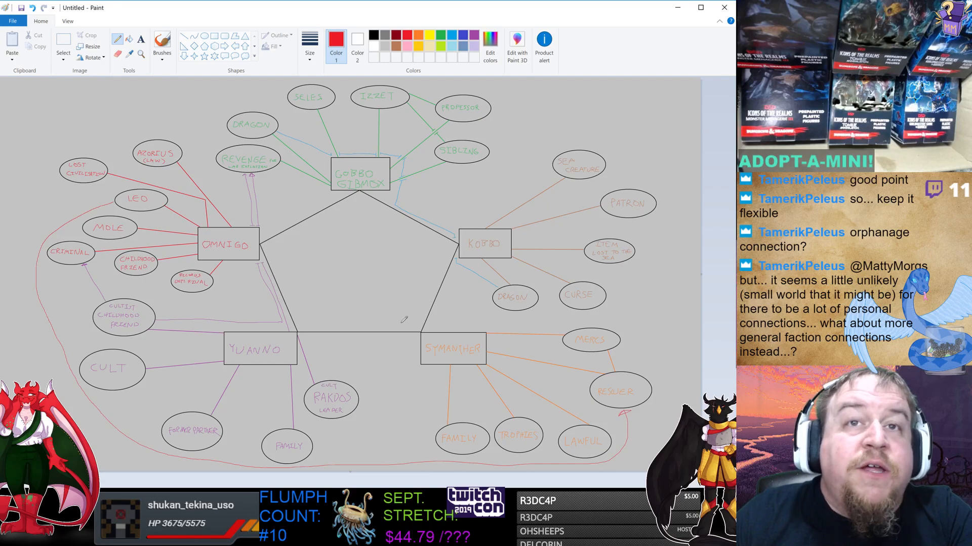
mouse_move(262, 245)
mouse_down()
mouse_move(360, 288)
mouse_move(420, 329)
mouse_up()
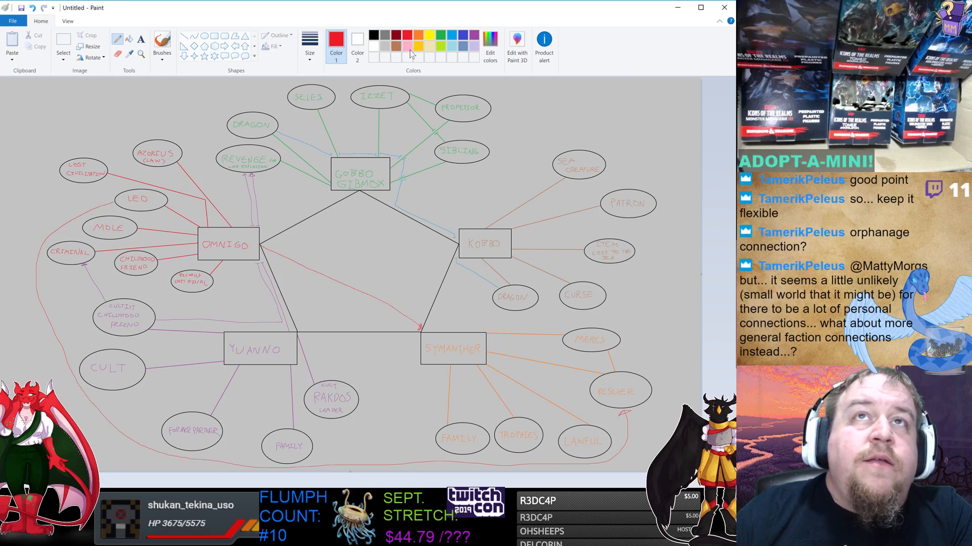
- Draw a brown freehand arrow from Kobbo's box to Gobbo Gibmox's box along the black connecting line
click(442, 35)
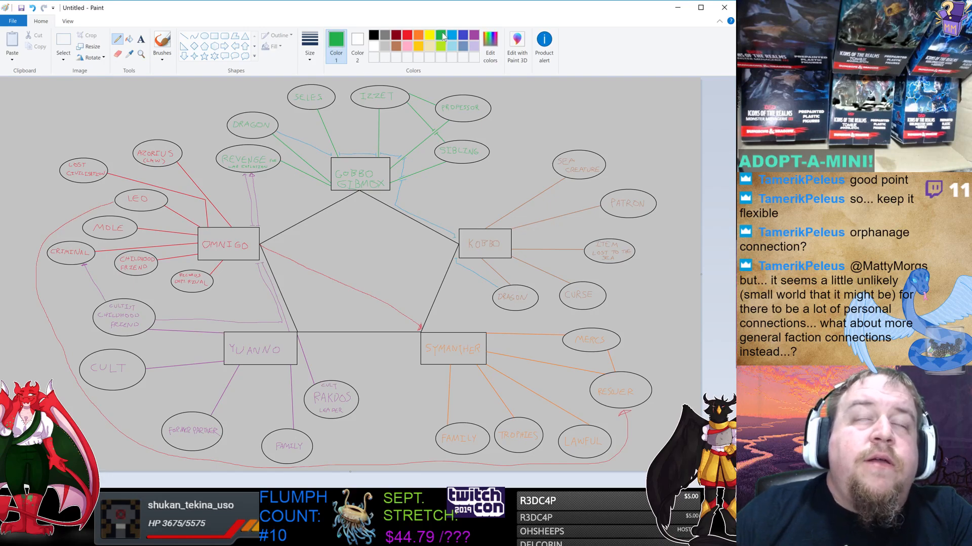
click(396, 46)
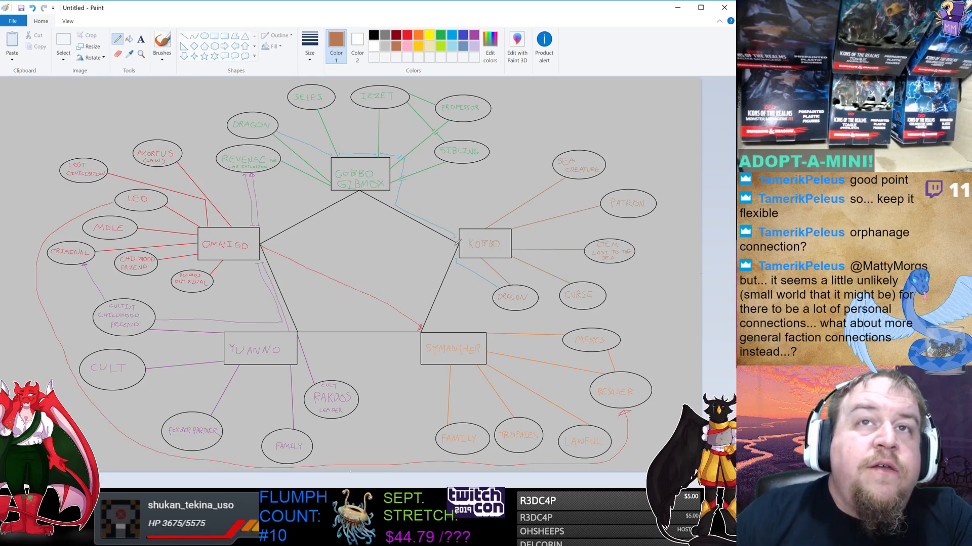
drag(394, 208, 362, 192)
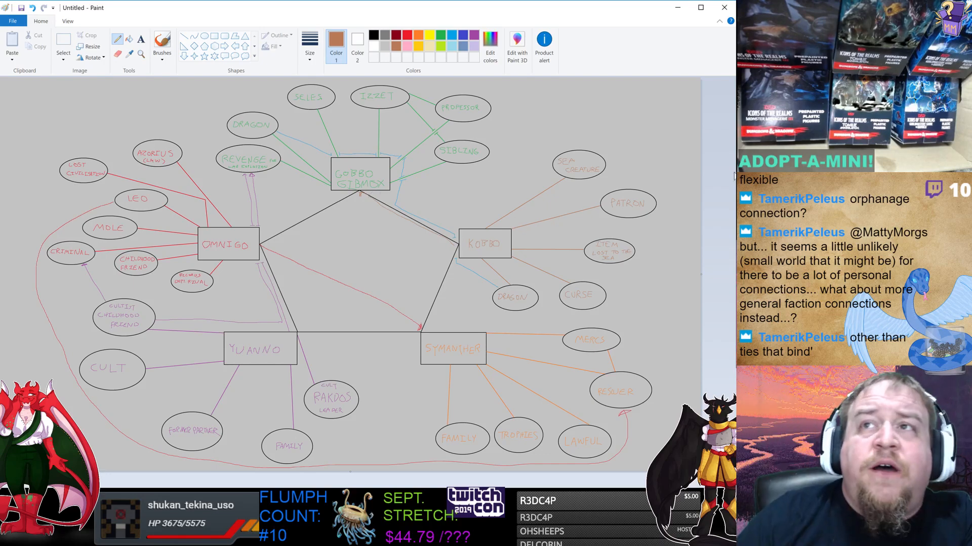
- Switch to Adobe Acrobat Reader, read the Background pages in Kobbo WLK6.pdf and Gobbo SRC7.pdf, and return to the map in Paint
key(alt+Tab)
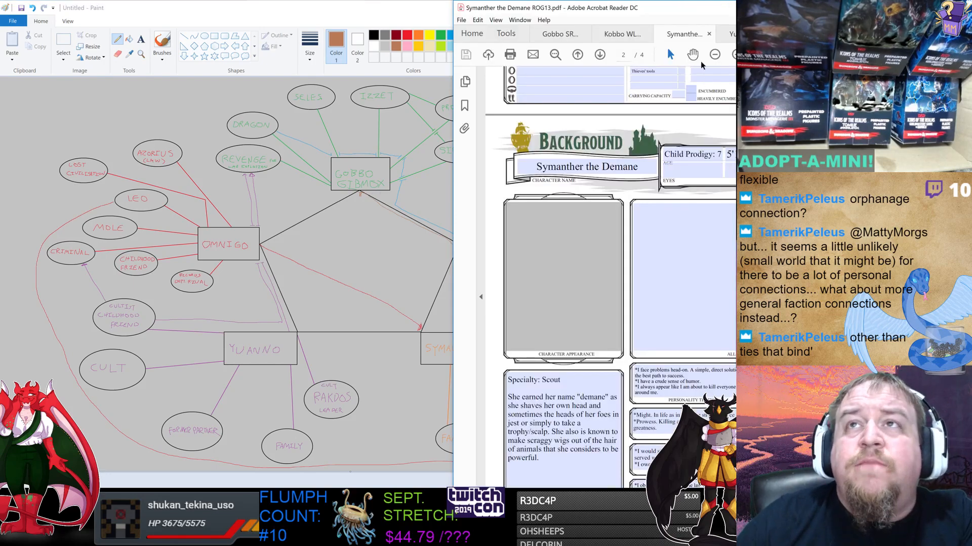
click(622, 34)
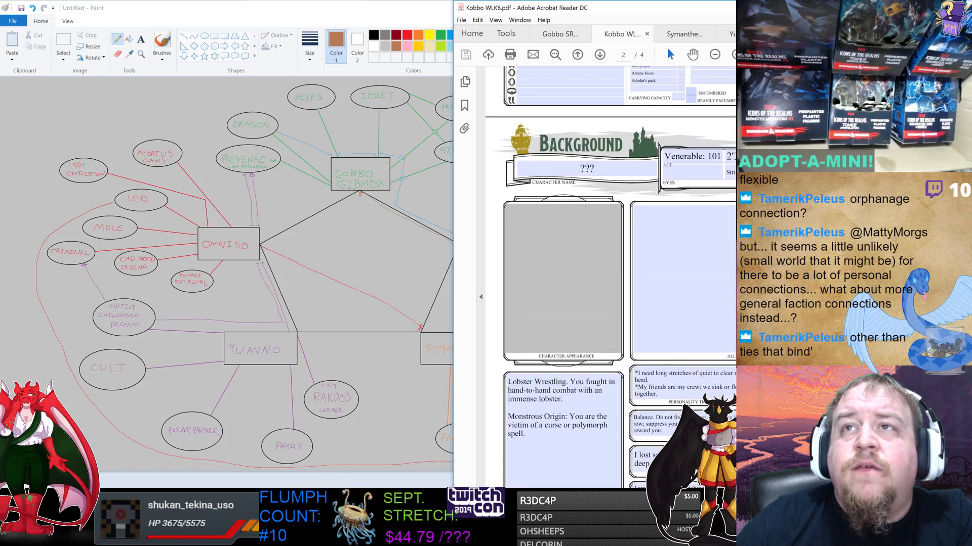
click(560, 34)
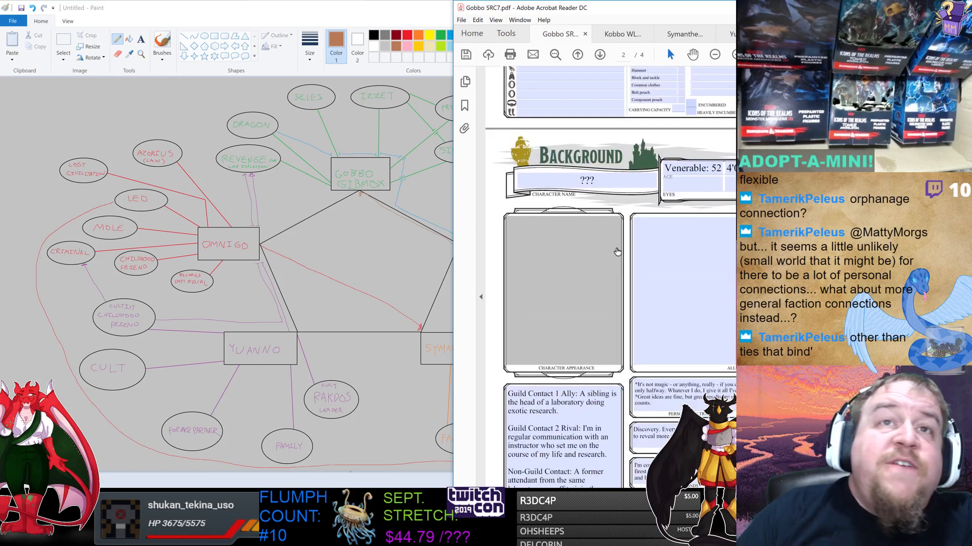
key(alt+Tab)
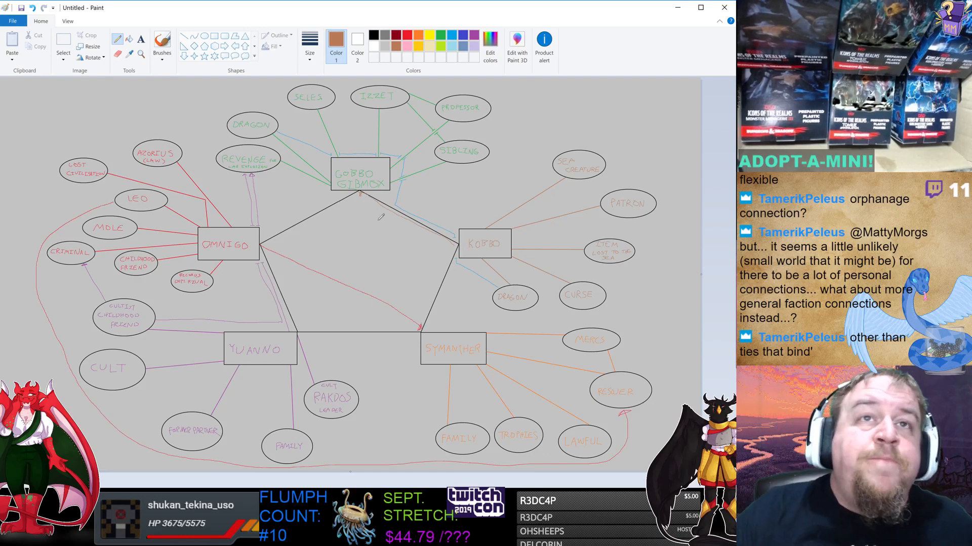
- Draw green freehand arrows from Gobbo Gibmox's box to Omnigo's box and to Symanther's box
click(441, 35)
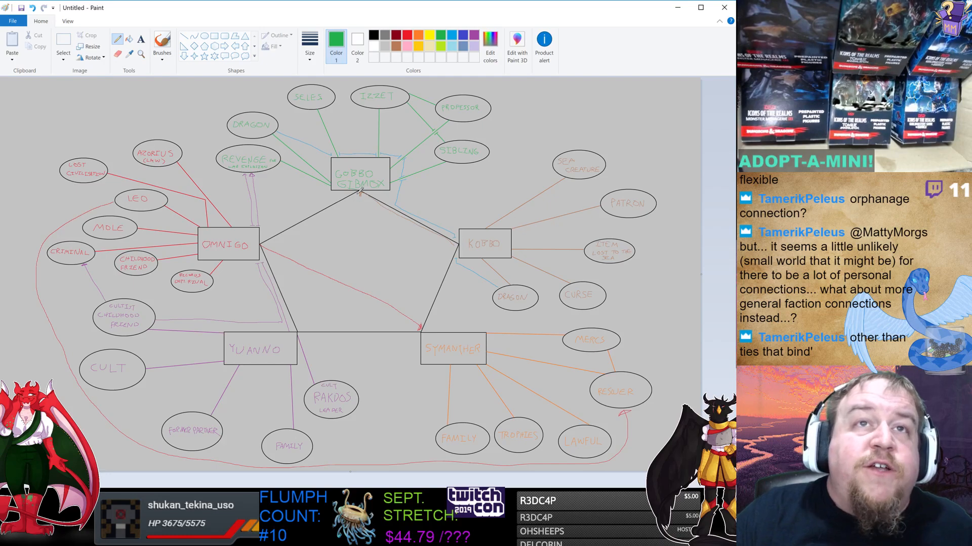
drag(360, 193, 271, 244)
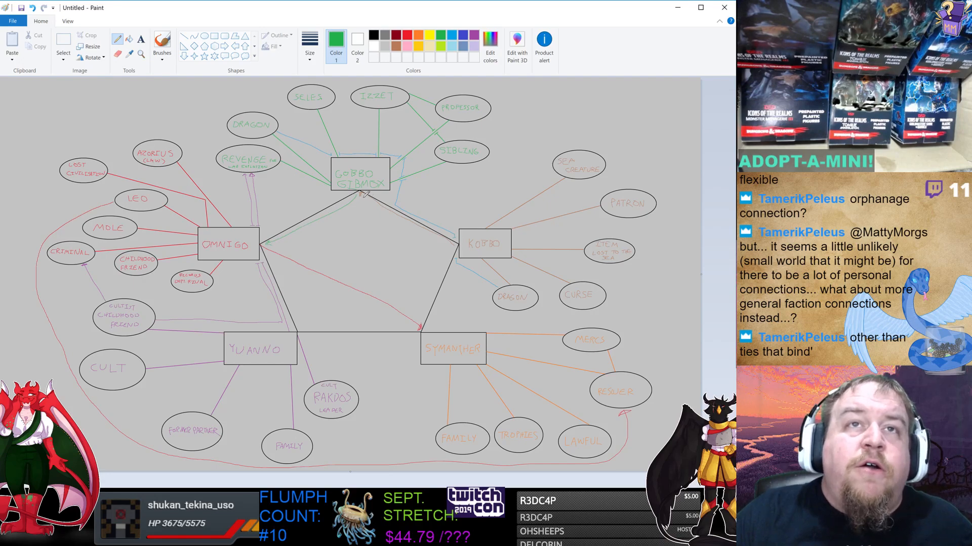
drag(370, 205, 420, 315)
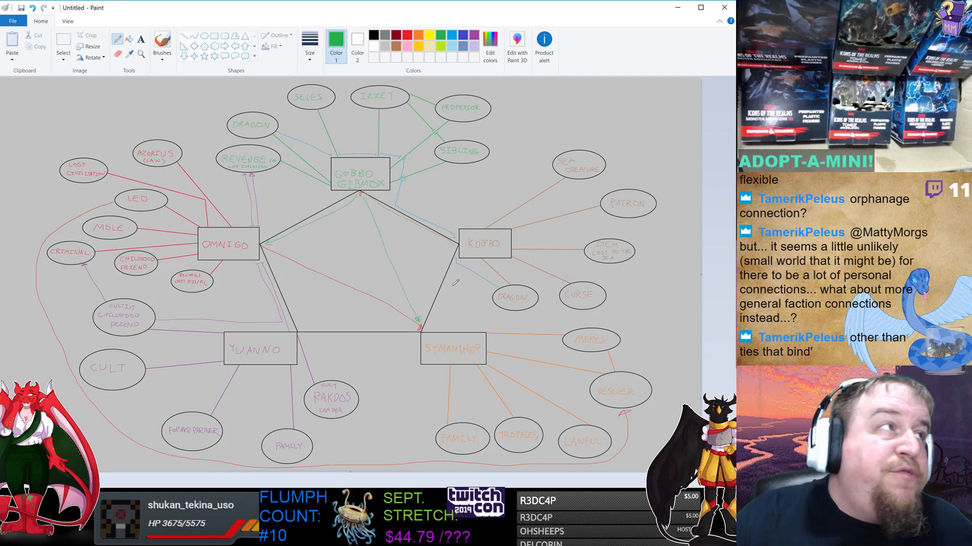
- Handwrite the green label "loss" along both green arrows, from Gobbo Gibmox to Omnigo and from Gobbo Gibmox to Symanther
click(69, 23)
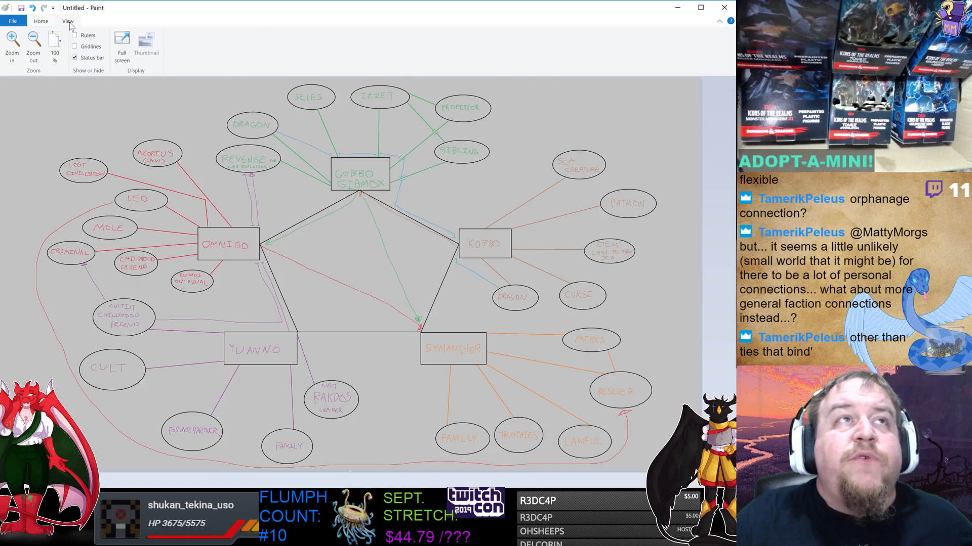
click(39, 56)
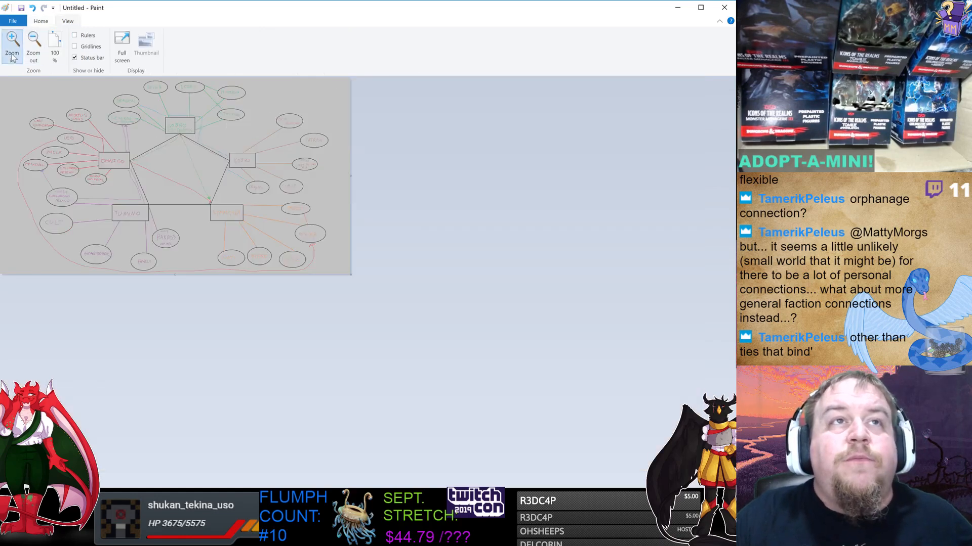
click(12, 48)
click(13, 53)
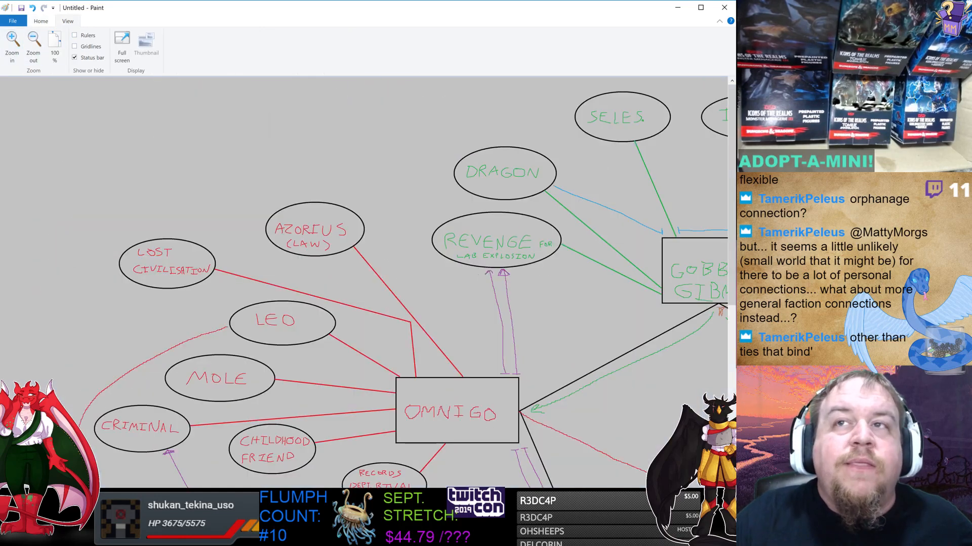
scroll(706, 297, right, 5)
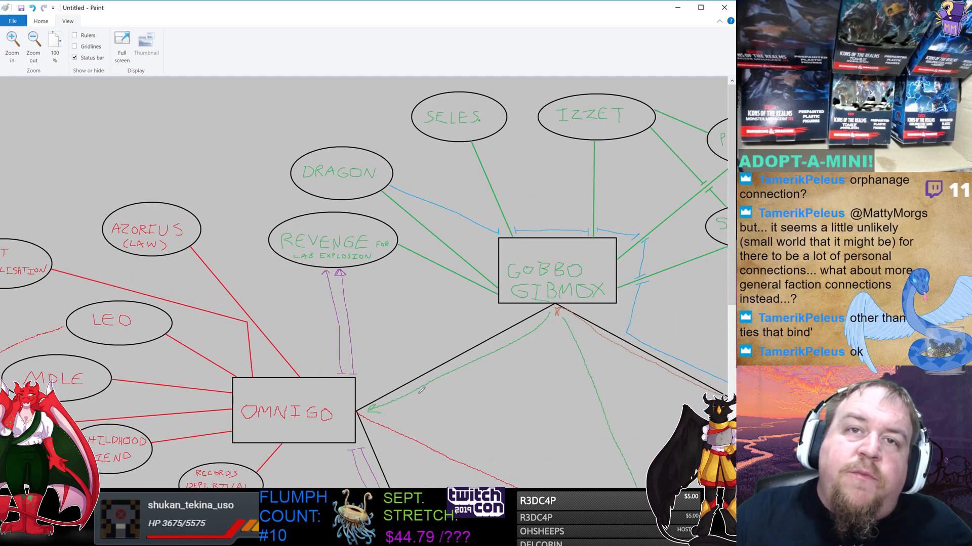
drag(422, 390, 445, 382)
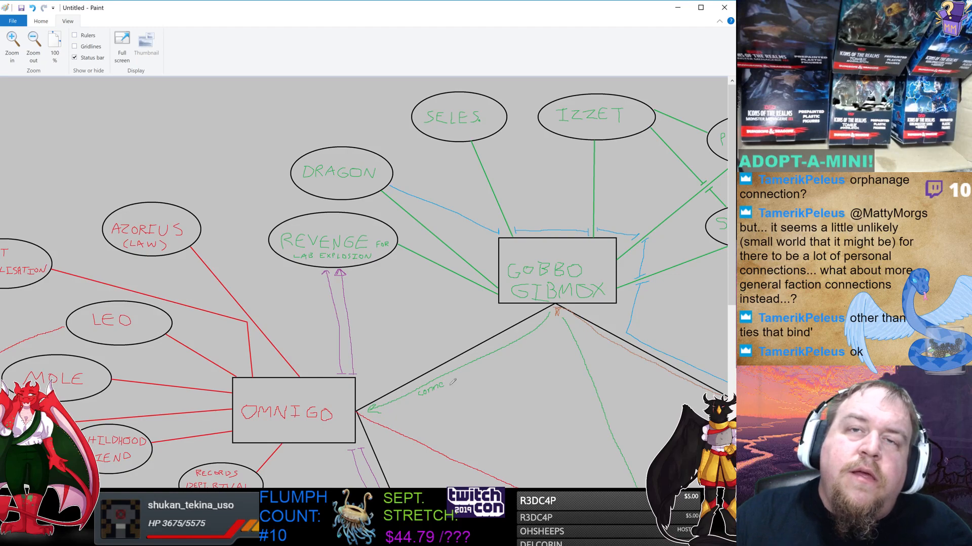
key(ctrl+z)
key(ctrl+z)
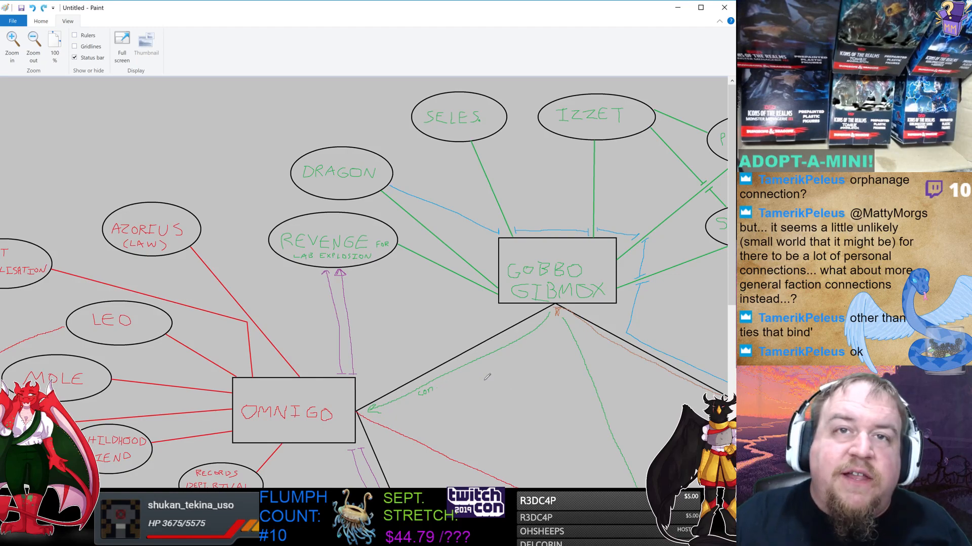
drag(441, 378, 462, 376)
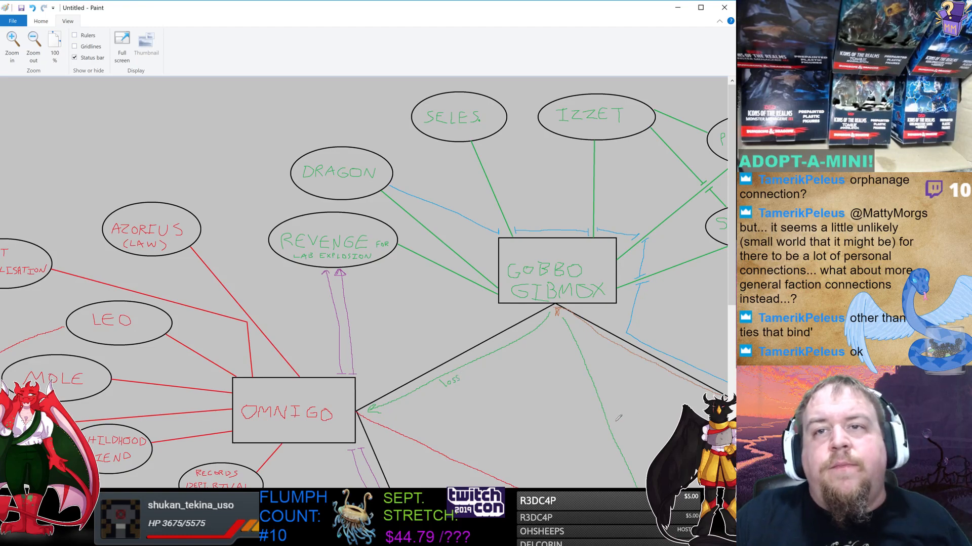
drag(616, 420, 621, 437)
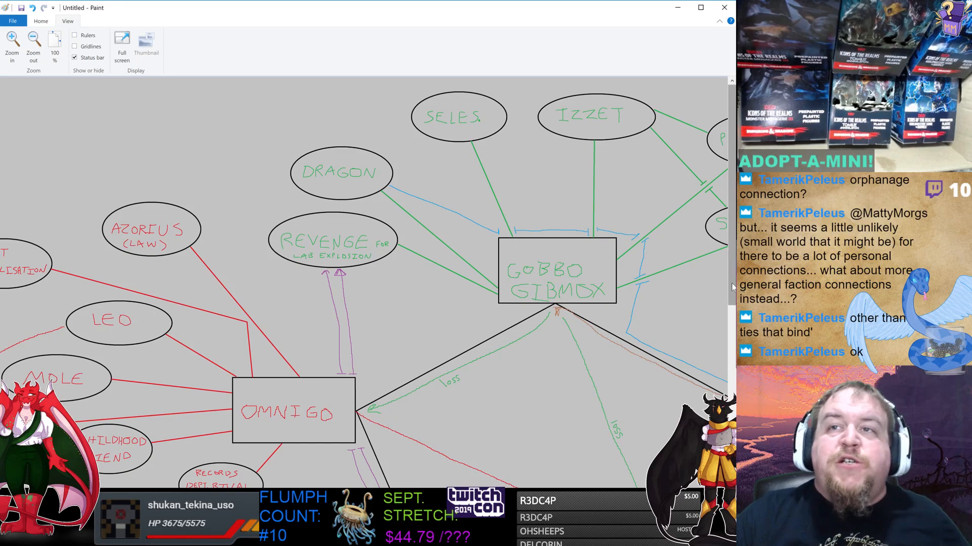
- Handwrite "initiation 30 yrs. ago" in purple above the line running from the Cultist Childhood Friend bubble towards Omnigo
scroll(444, 376, down, 5)
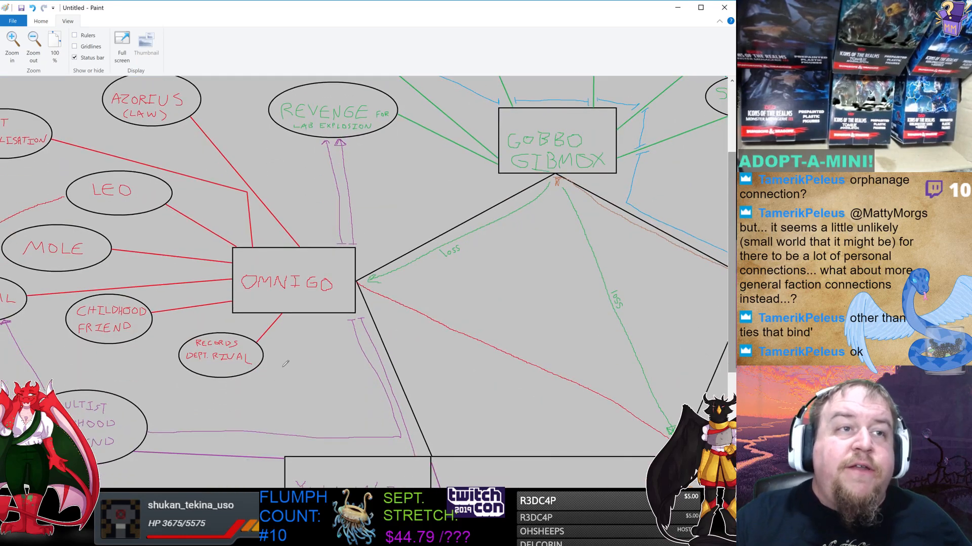
click(44, 22)
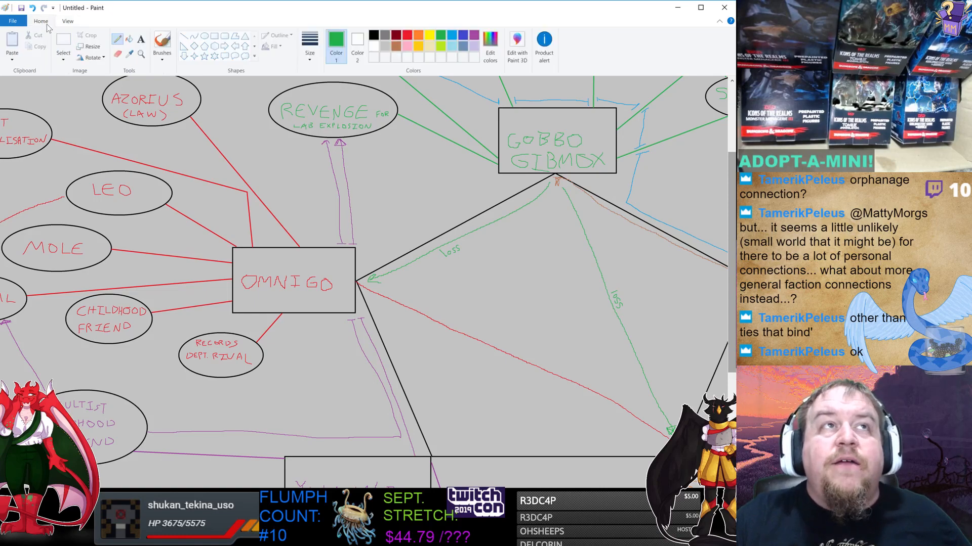
click(474, 35)
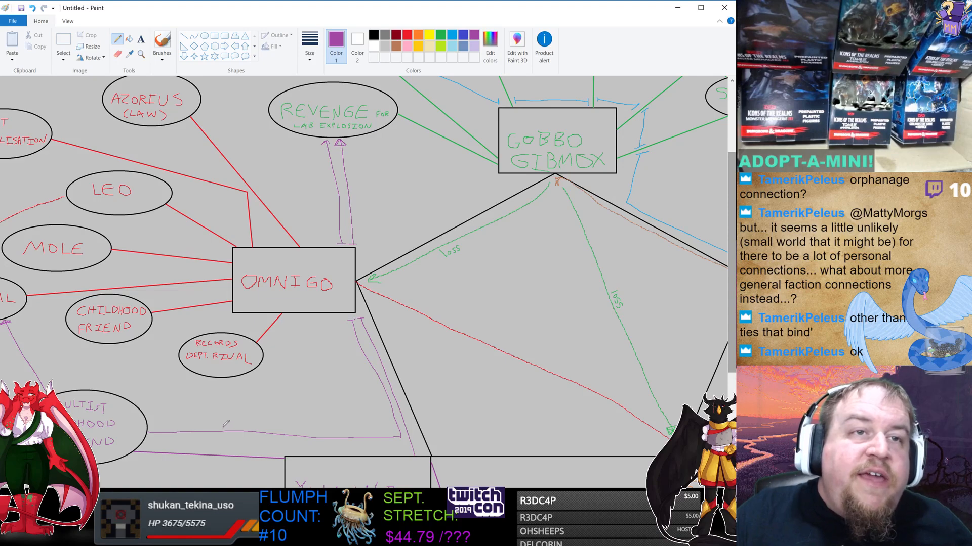
drag(223, 428, 311, 430)
click(296, 431)
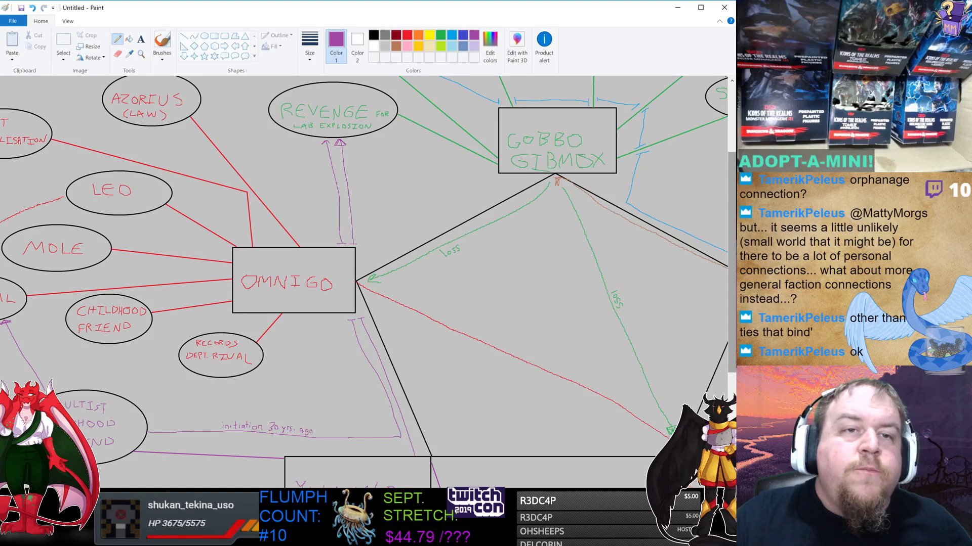
- Handwrite "murder parents 5 yrs ago" in purple beside the arrow from the Cultist Childhood Friend bubble to the Criminal bubble
scroll(364, 282, left, 3)
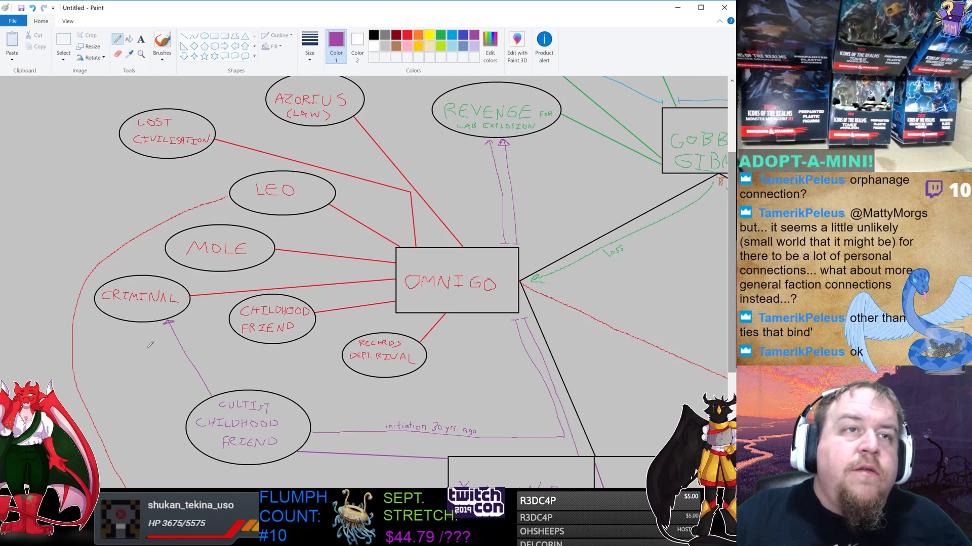
drag(131, 353, 153, 349)
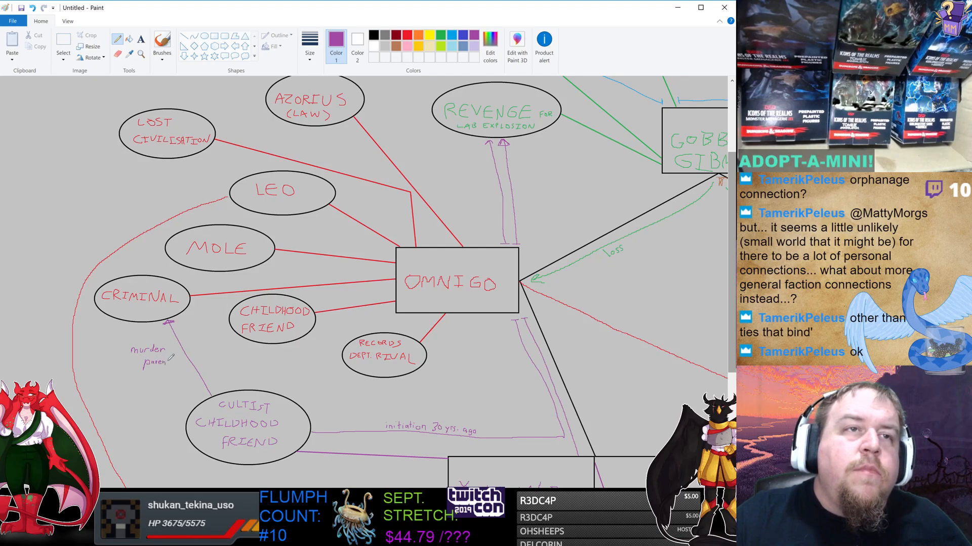
mouse_move(173, 358)
mouse_down()
mouse_move(162, 377)
mouse_move(178, 375)
mouse_move(175, 389)
mouse_move(186, 388)
mouse_up()
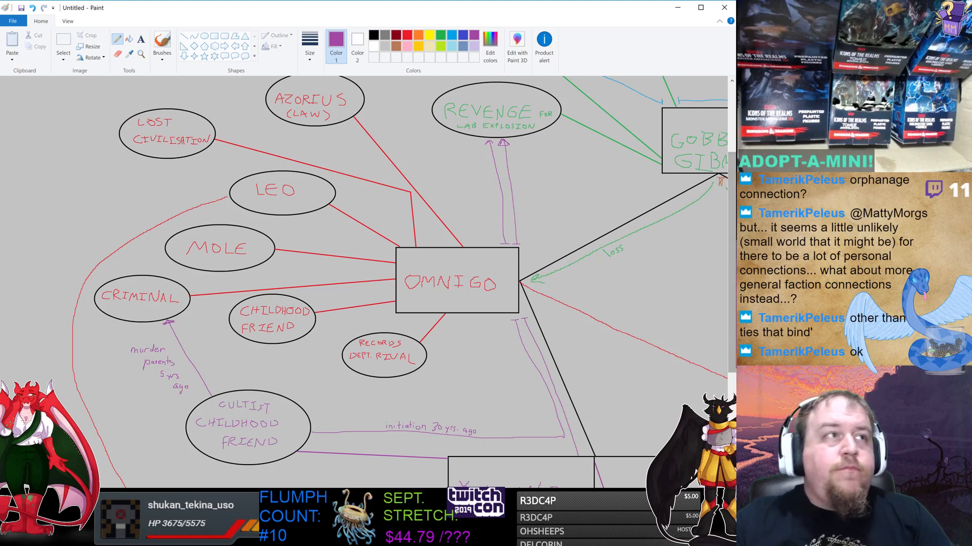
- Look over the map's links and story hooks, mainly those around Omnigo and Yuanno, for further connections
key(alt+Tab)
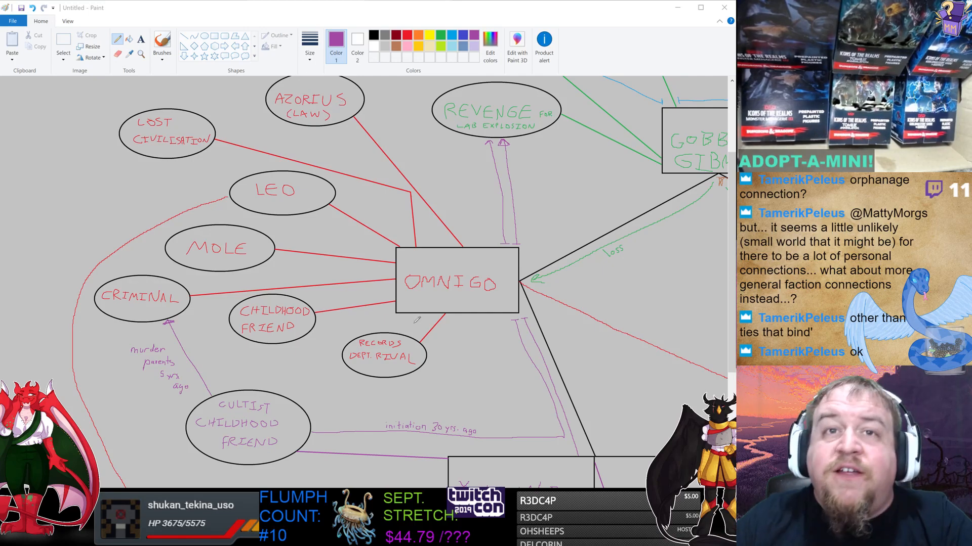
key(alt+Tab)
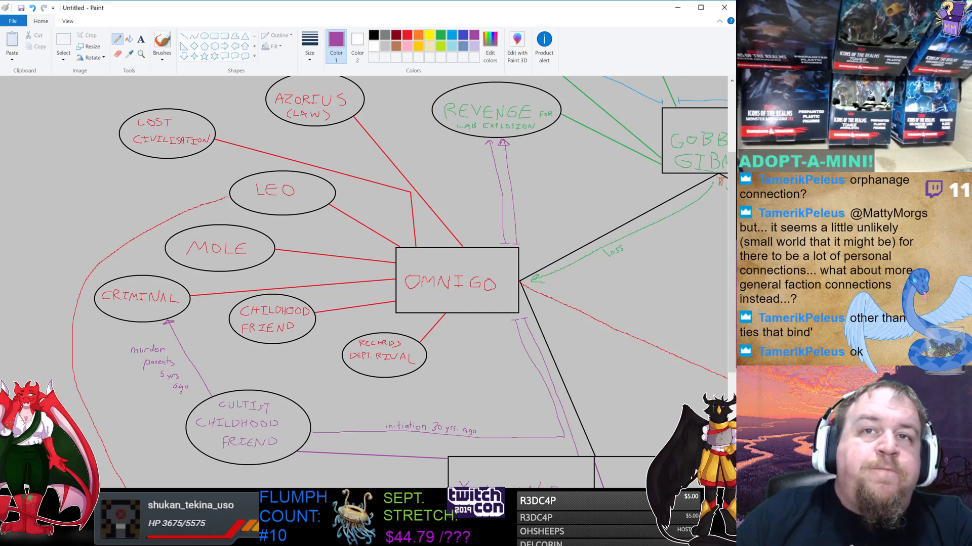
scroll(509, 295, right, 7)
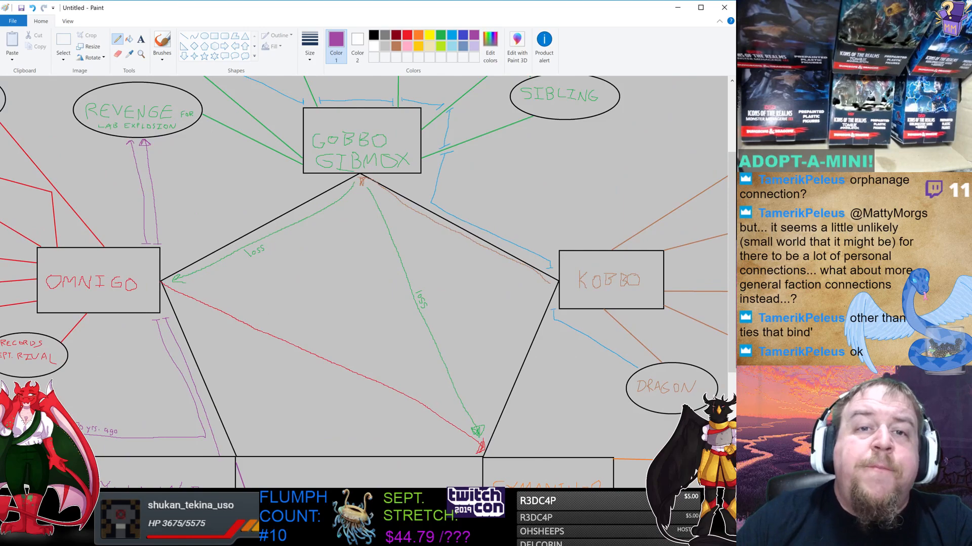
scroll(364, 283, right, 5)
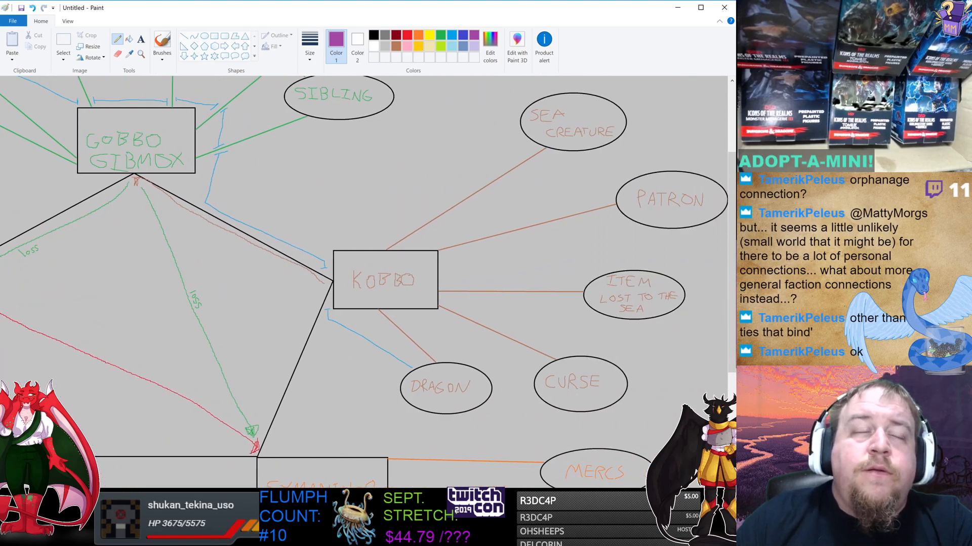
scroll(365, 282, left, 10)
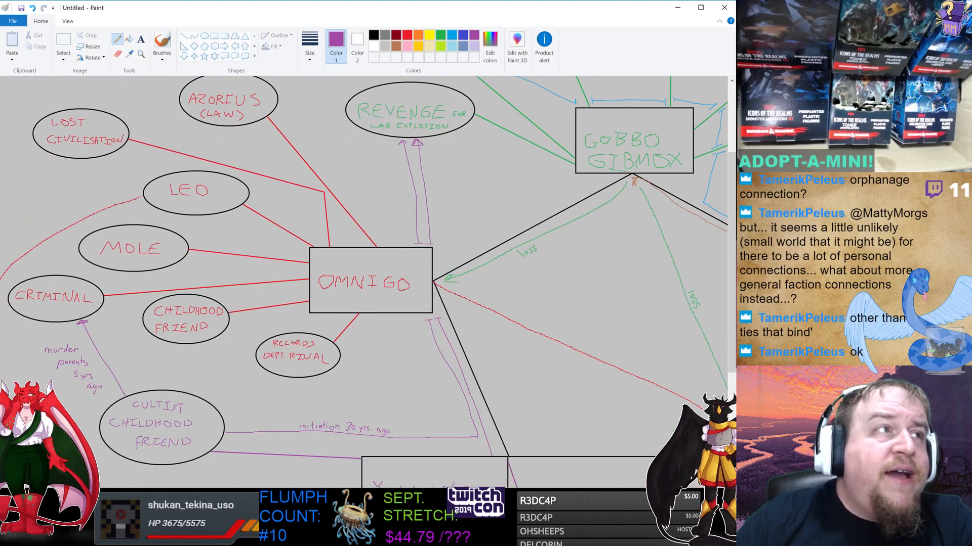
scroll(245, 217, left, 2)
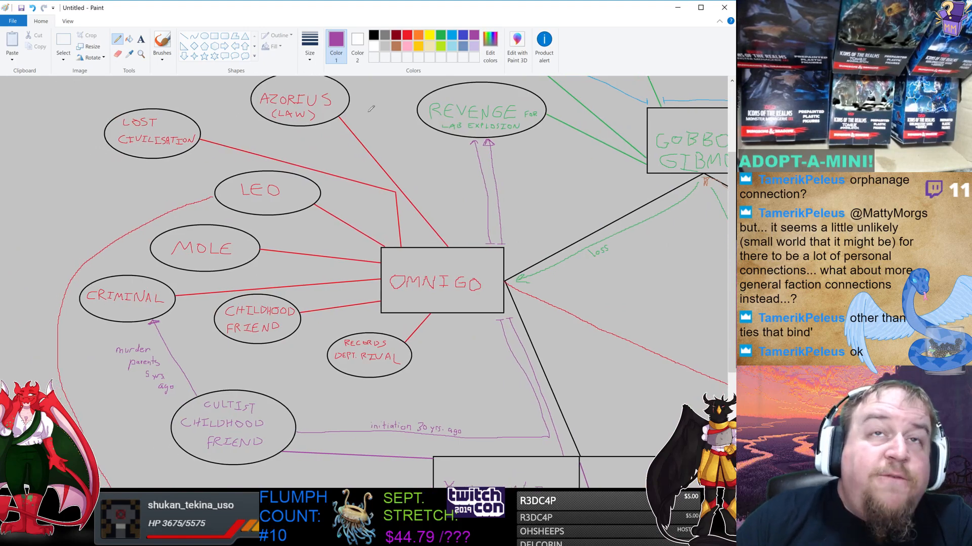
scroll(724, 302, down, 4)
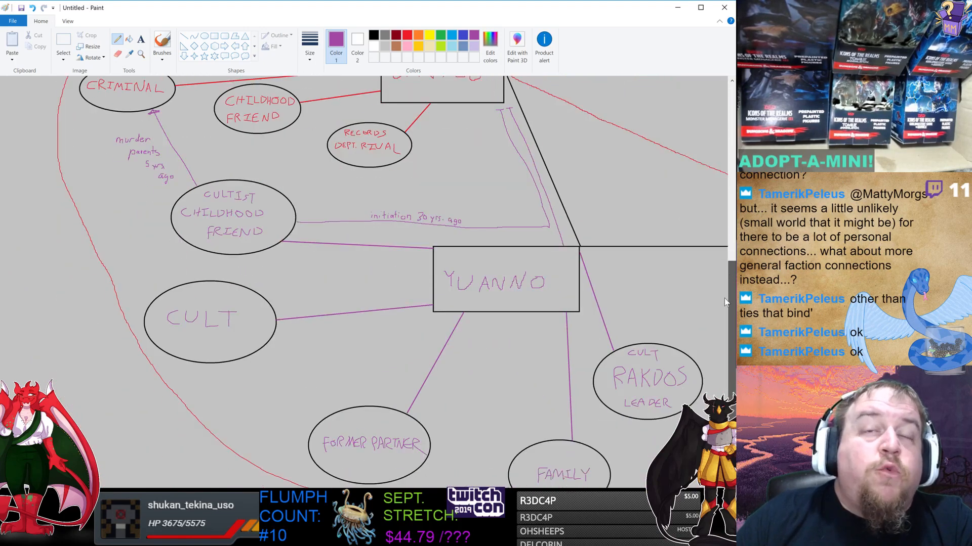
scroll(724, 302, down, 1)
drag(644, 341, 654, 333)
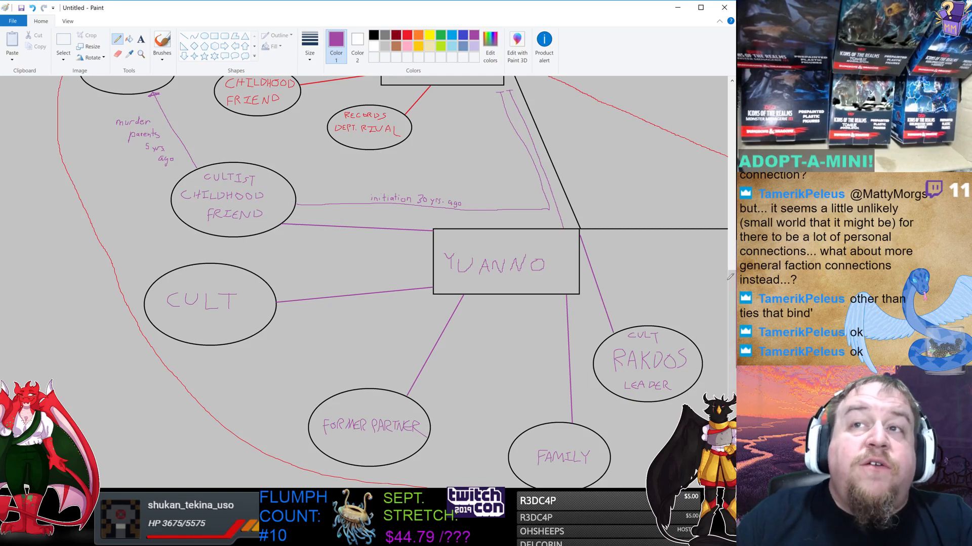
scroll(729, 276, up, 10)
scroll(729, 275, down, 2)
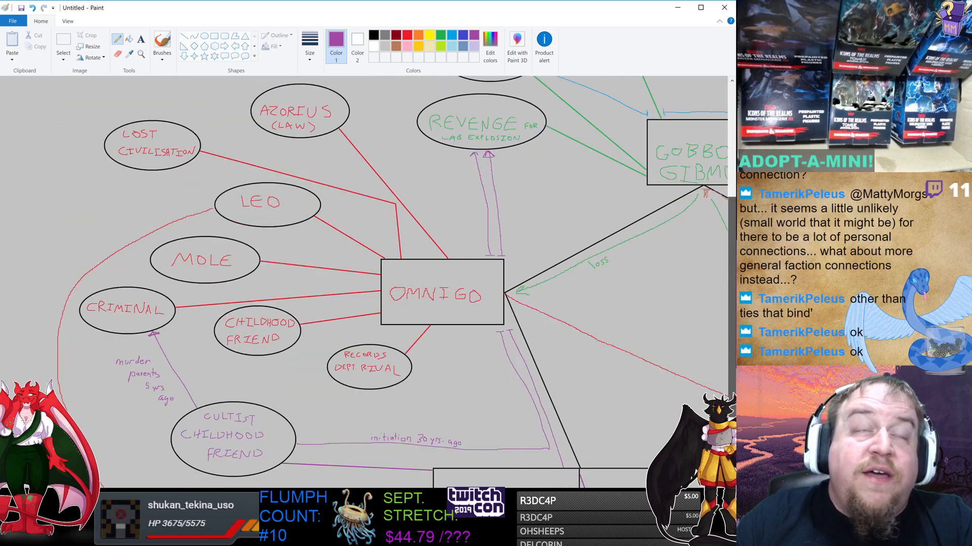
scroll(630, 275, down, 10)
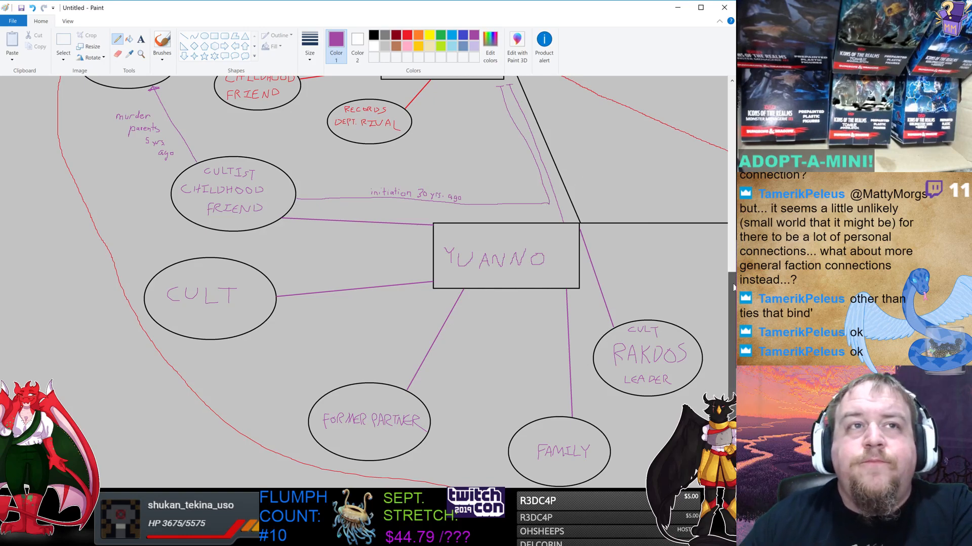
drag(733, 279, 684, 238)
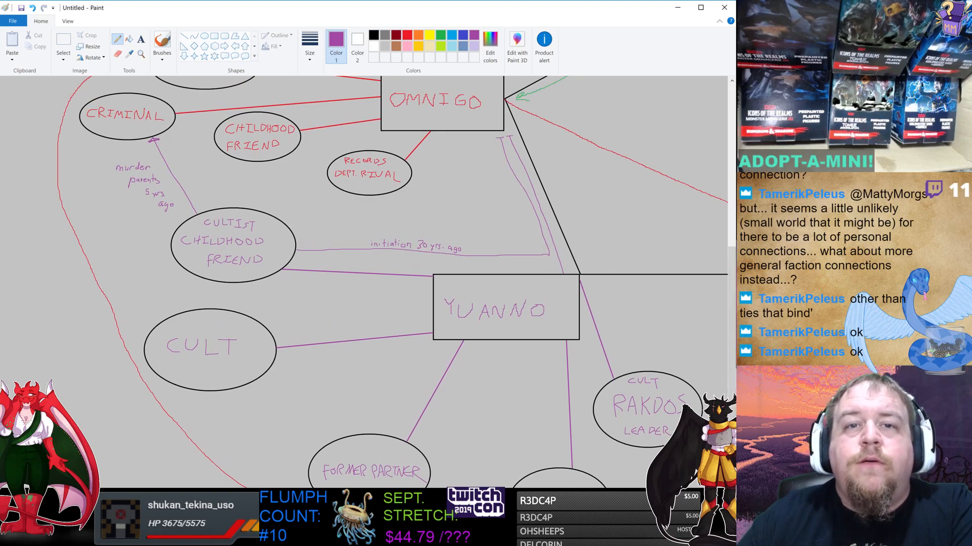
- Examine the links and story hooks around Symanther and Kobbo, including their connections to Gobbo Gibmox
scroll(365, 282, right, 8)
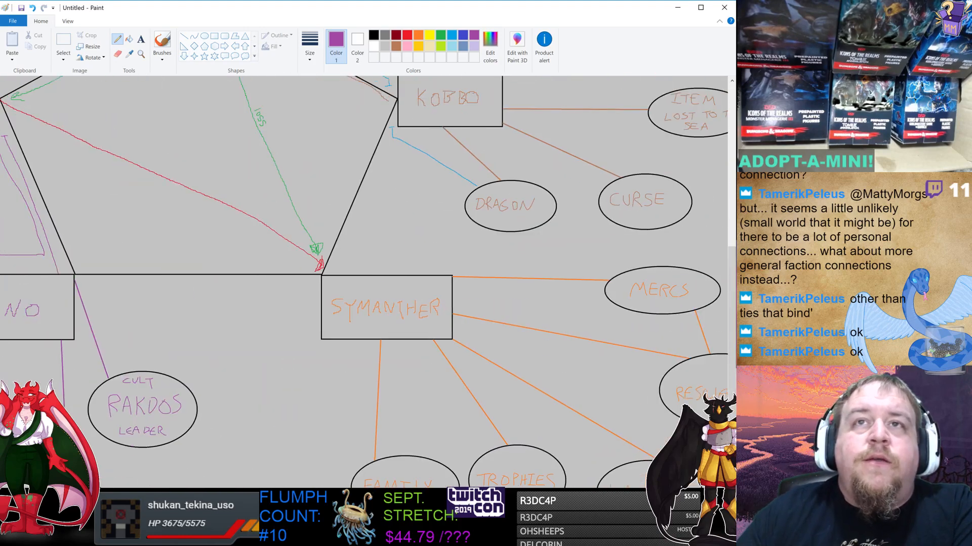
scroll(365, 283, up, 4)
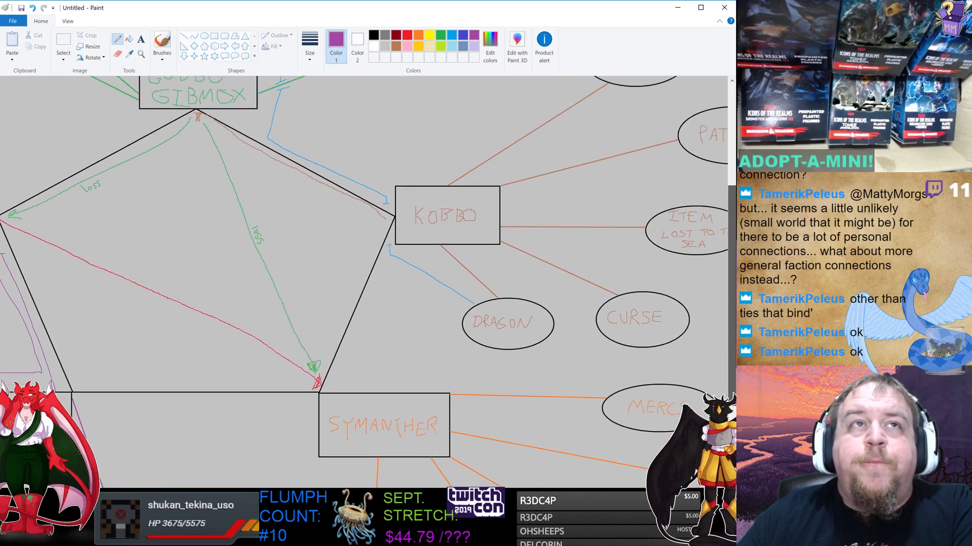
scroll(428, 156, up, 1)
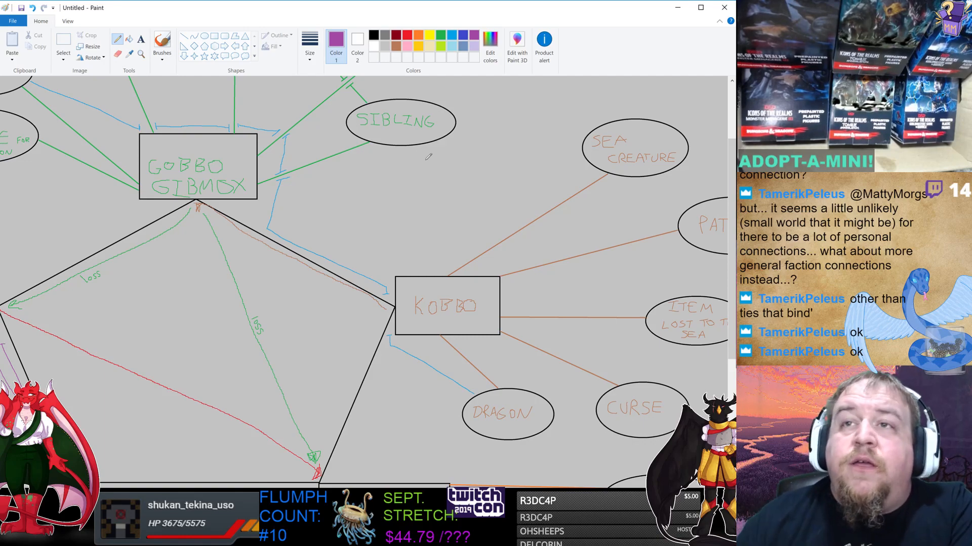
drag(731, 235, 733, 319)
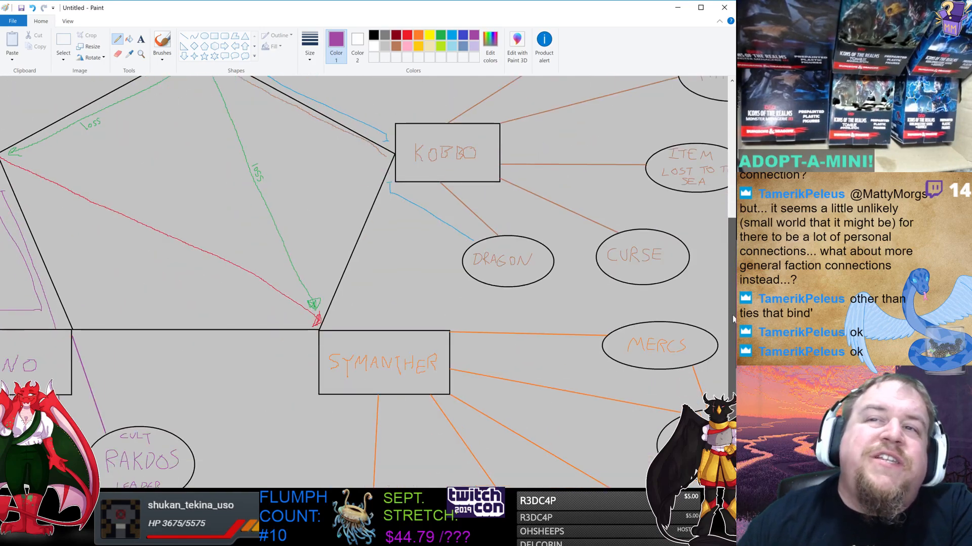
scroll(733, 318, up, 3)
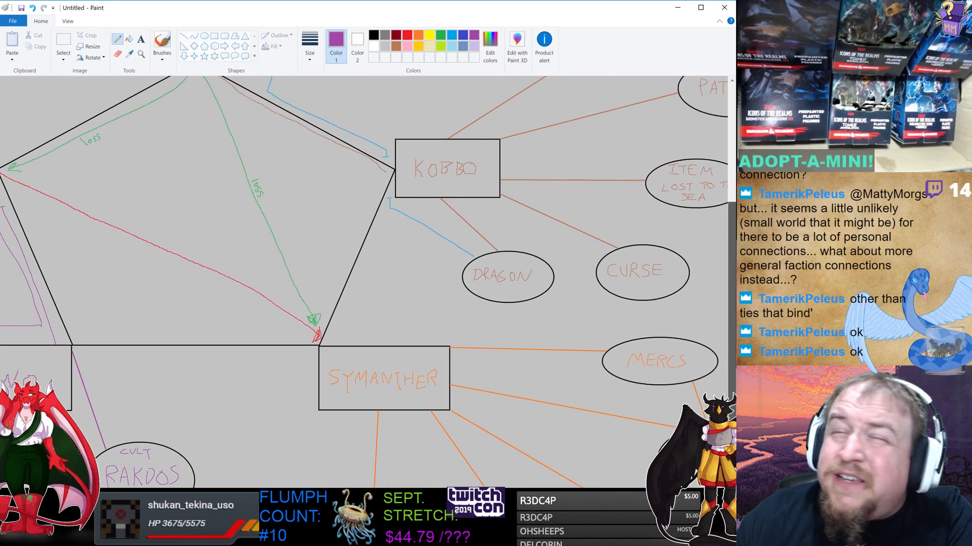
scroll(368, 283, up, 3)
drag(729, 303, 730, 361)
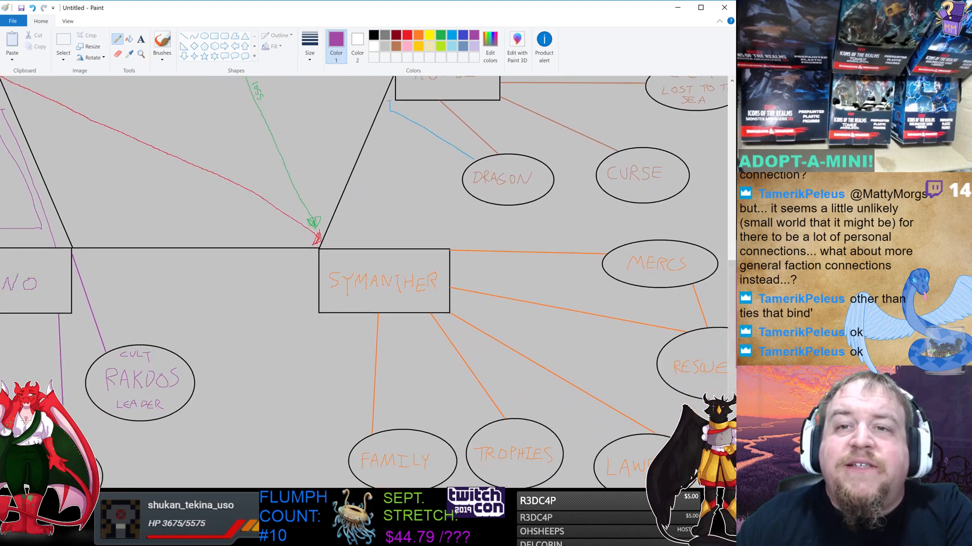
scroll(365, 283, right, 5)
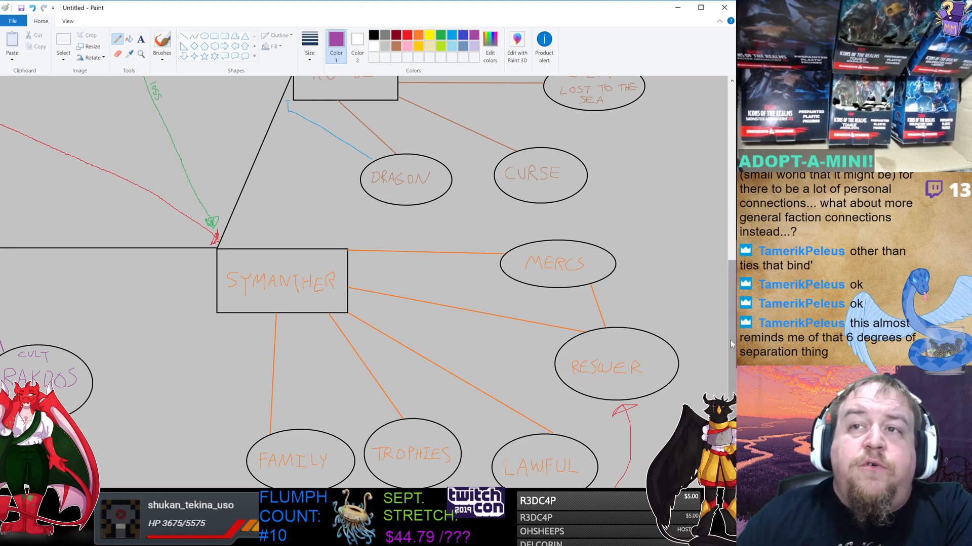
scroll(731, 343, up, 1)
scroll(353, 353, up, 3)
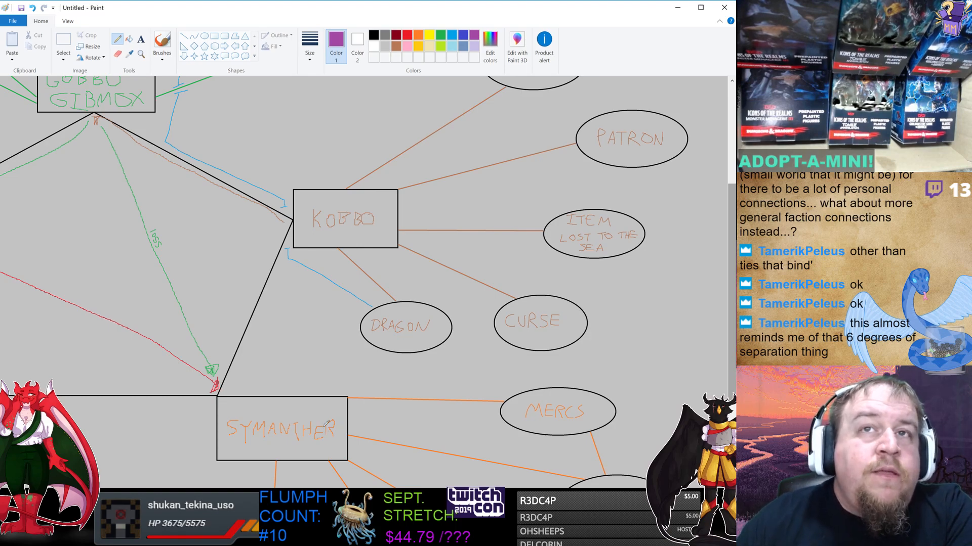
scroll(327, 424, up, 2)
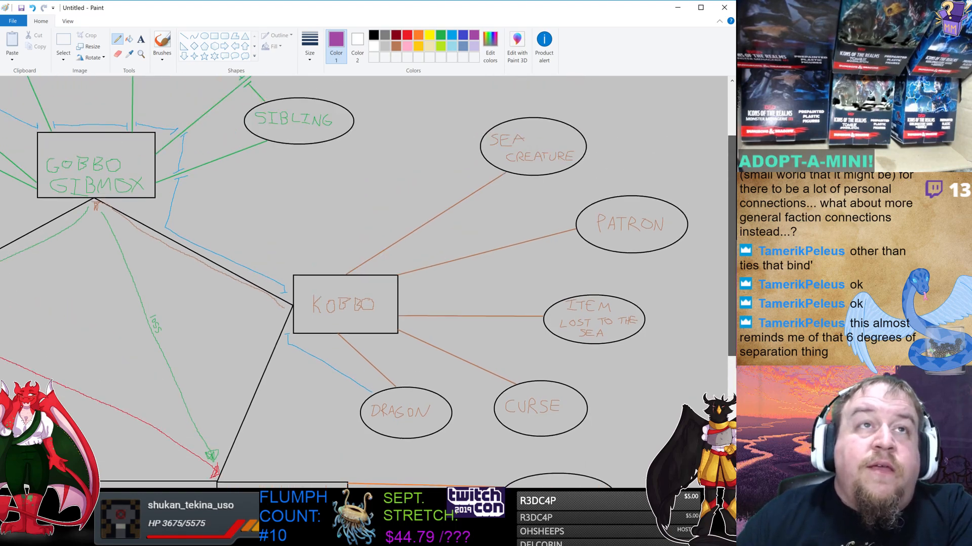
- Add green quotation marks around the word SIBLING in the bubble near Gobbo Gibmox
scroll(368, 282, up, 2)
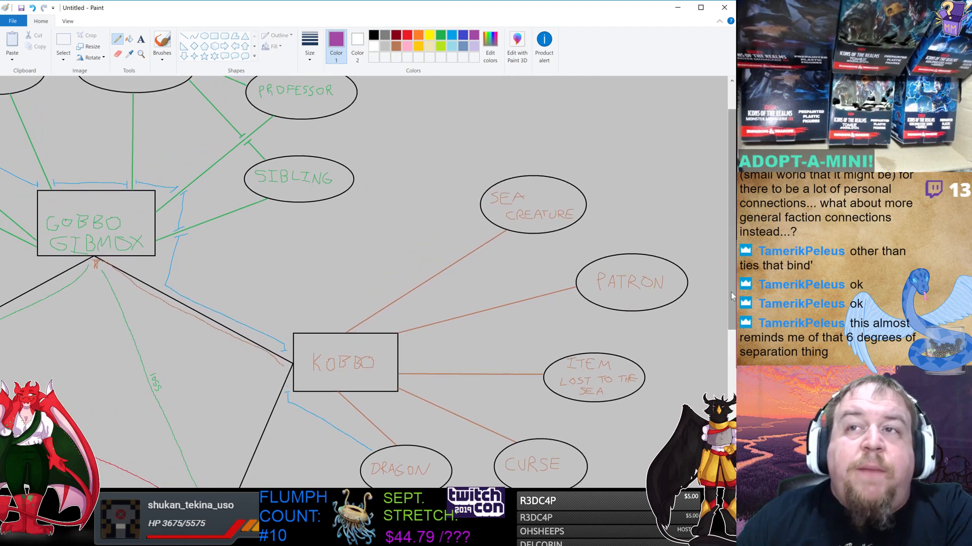
scroll(425, 300, down, 3)
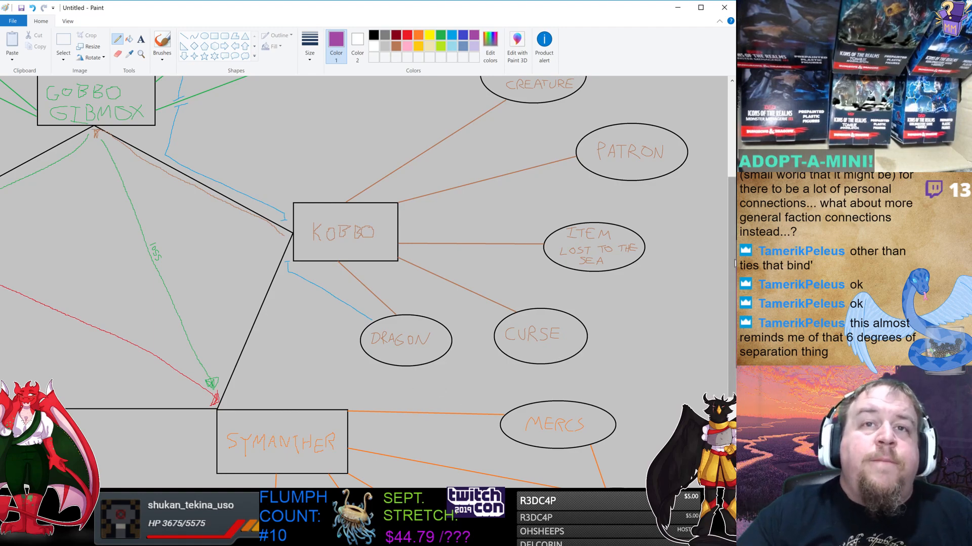
drag(732, 266, 731, 207)
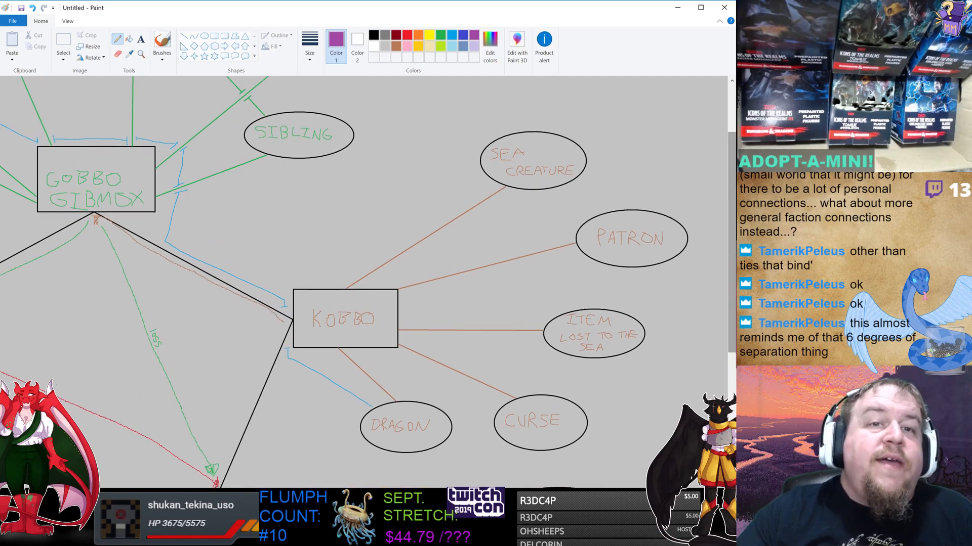
scroll(450, 153, left, 5)
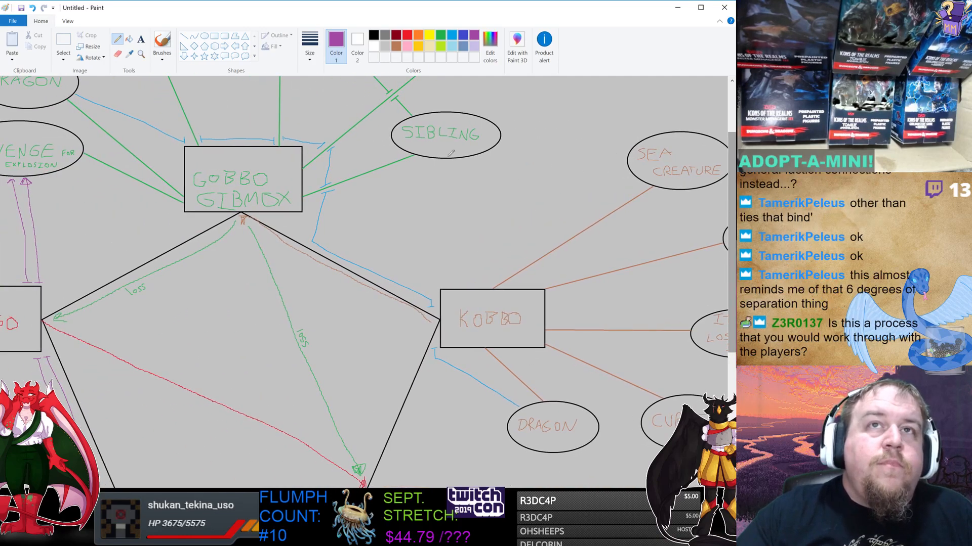
click(442, 36)
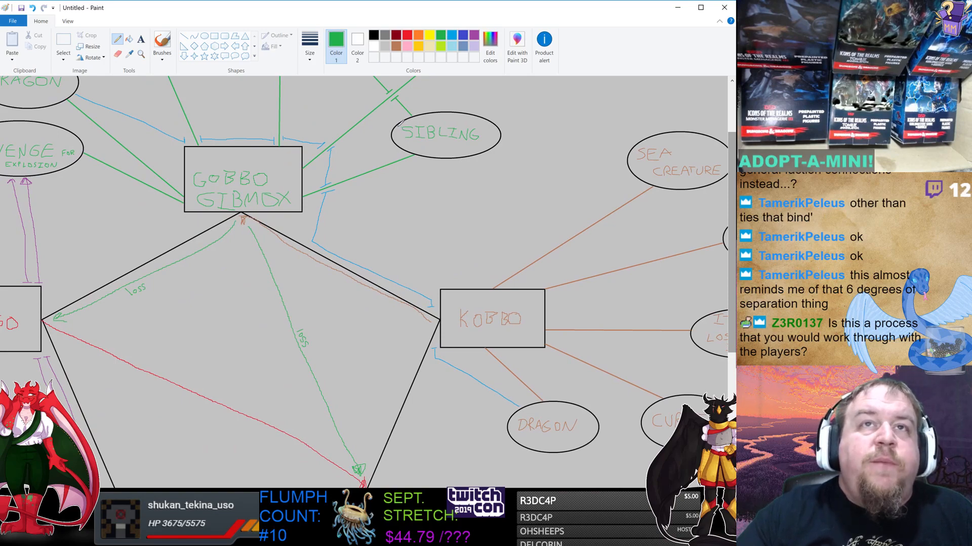
drag(400, 127, 399, 131)
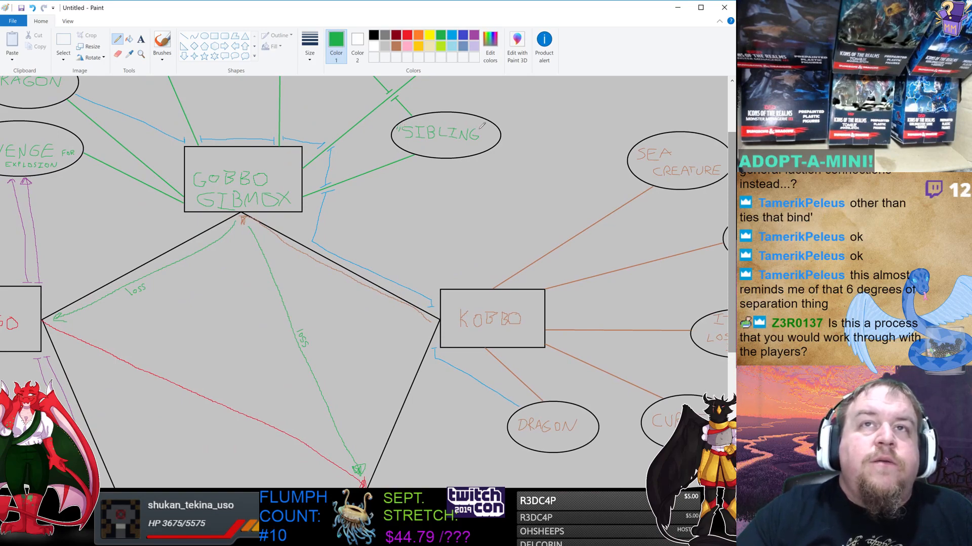
drag(484, 126, 486, 131)
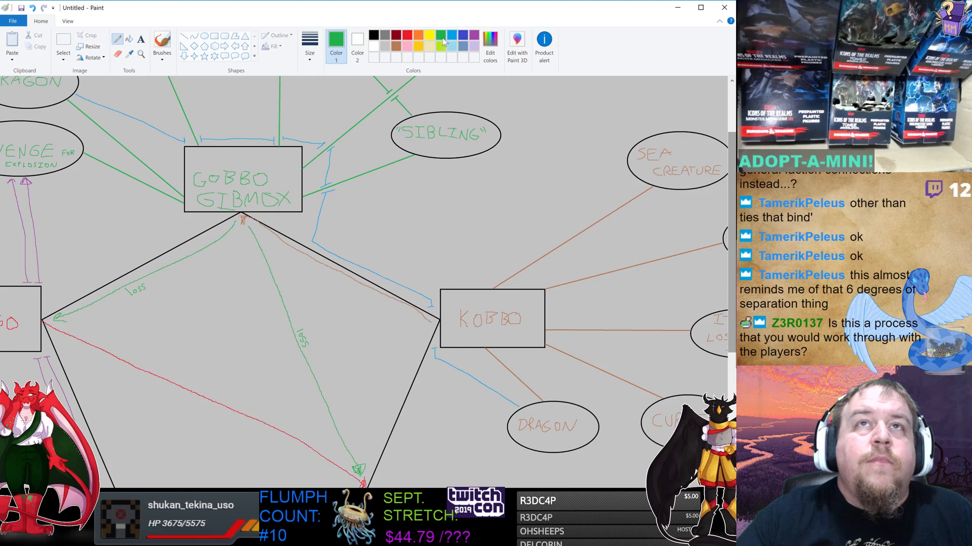
- Draw a green double-headed arrow between the "Sibling" bubble and the Kobbo box
drag(452, 159, 461, 284)
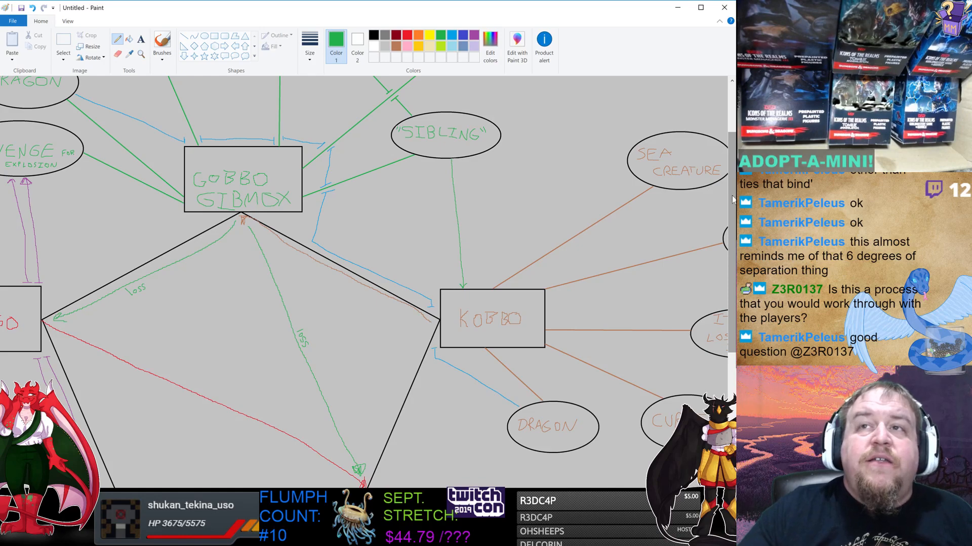
scroll(732, 199, up, 3)
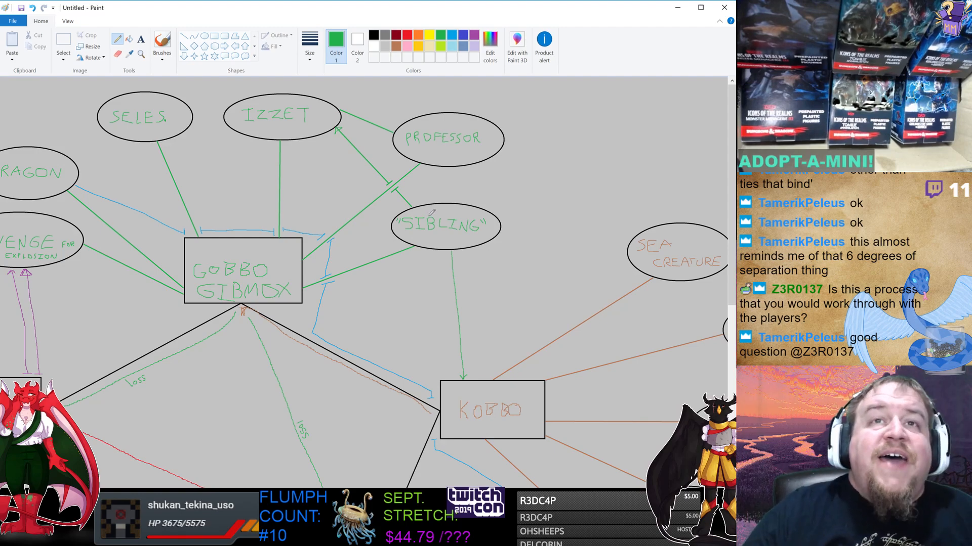
drag(731, 221, 729, 279)
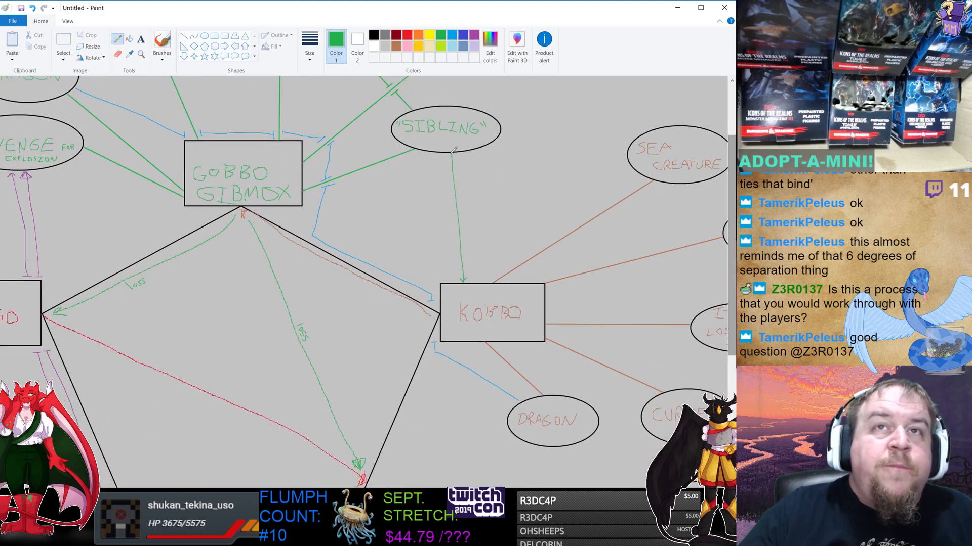
drag(447, 159, 454, 157)
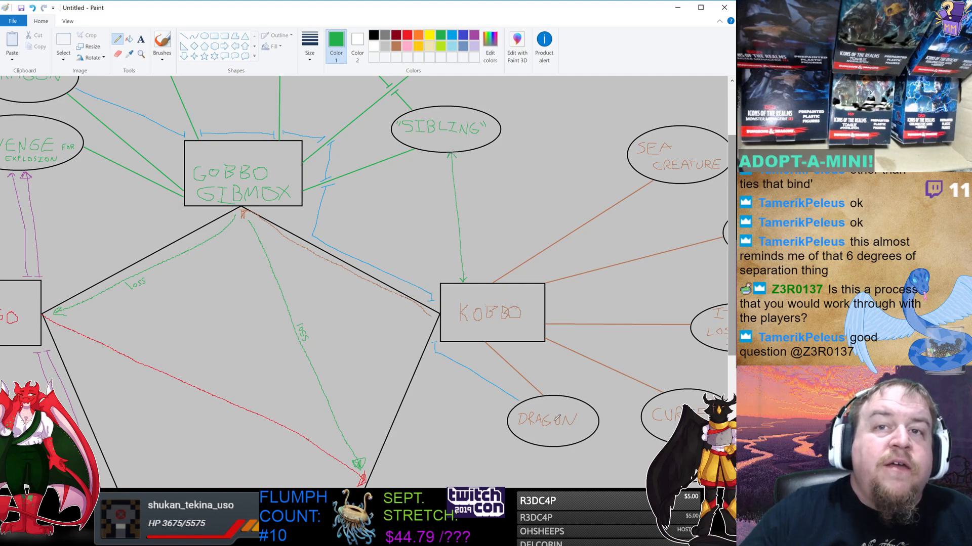
- Examine the links around Gobbo Gibmox, Kobbo, Omnigo and Yuanno, and look over the whole character map
drag(732, 345, 733, 293)
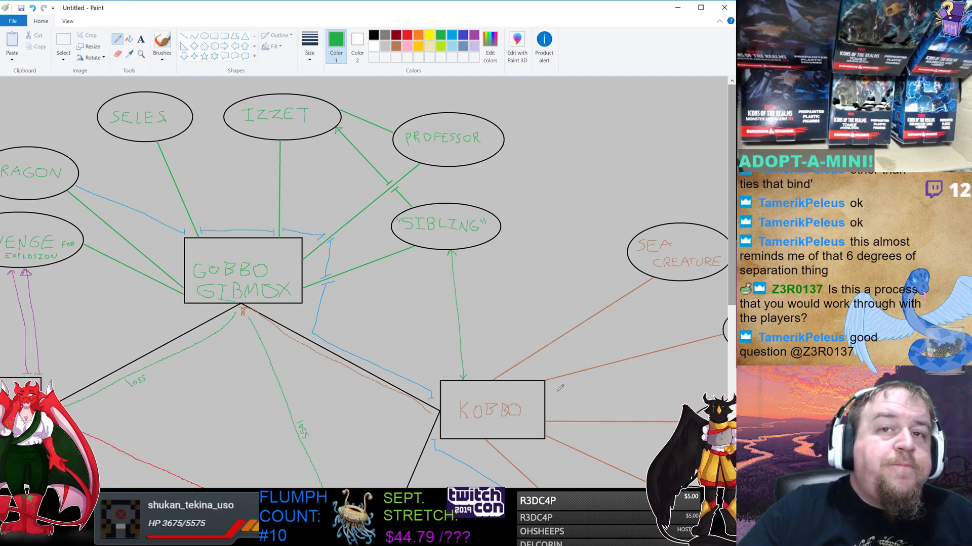
drag(734, 296, 734, 341)
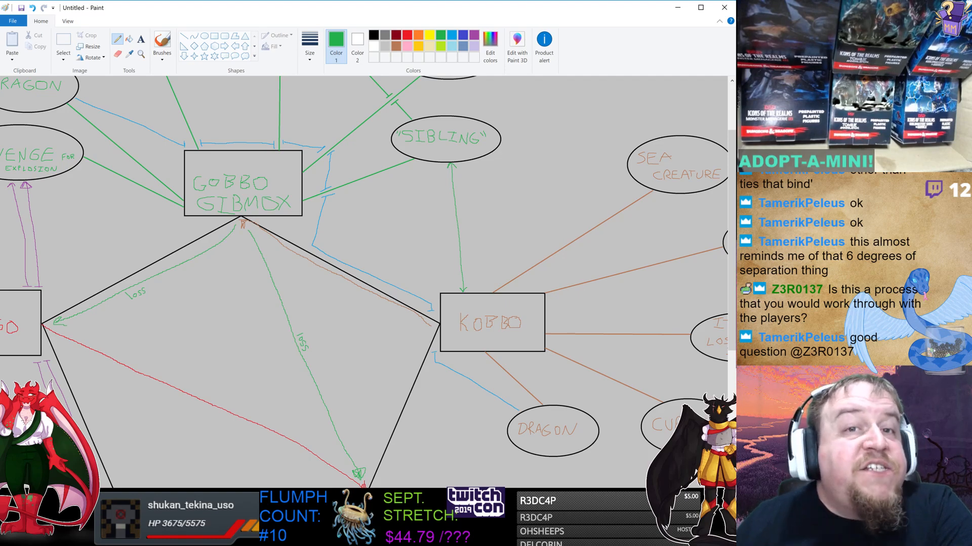
scroll(364, 283, left, 8)
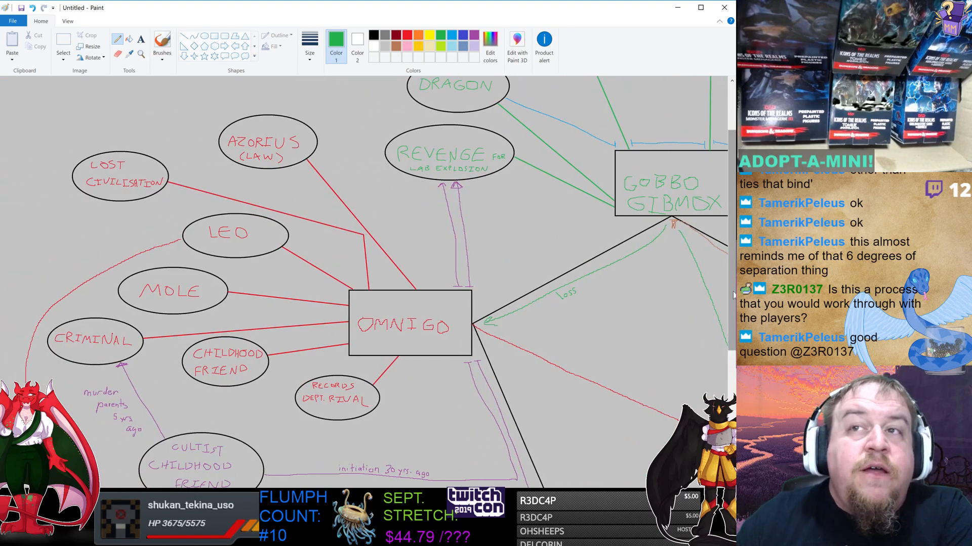
scroll(725, 332, down, 3)
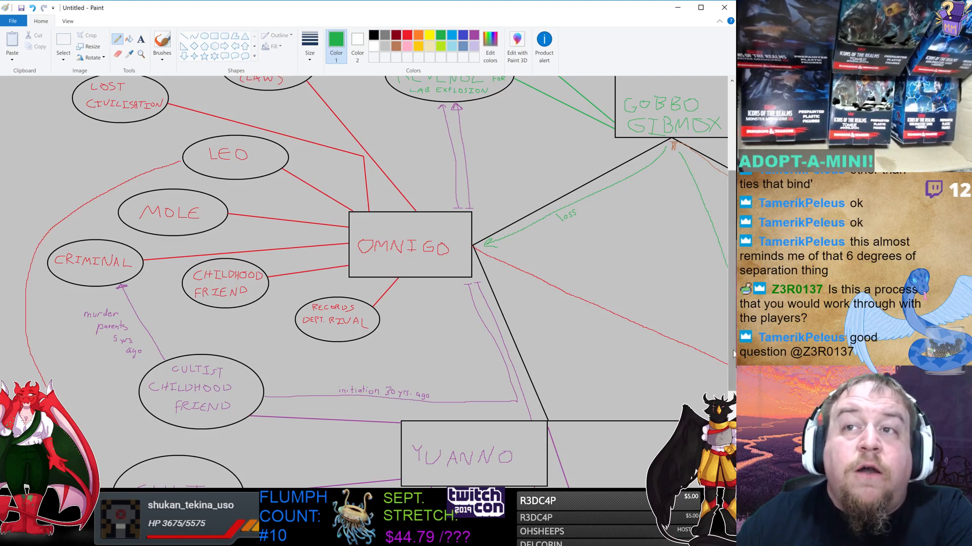
drag(729, 354, 729, 298)
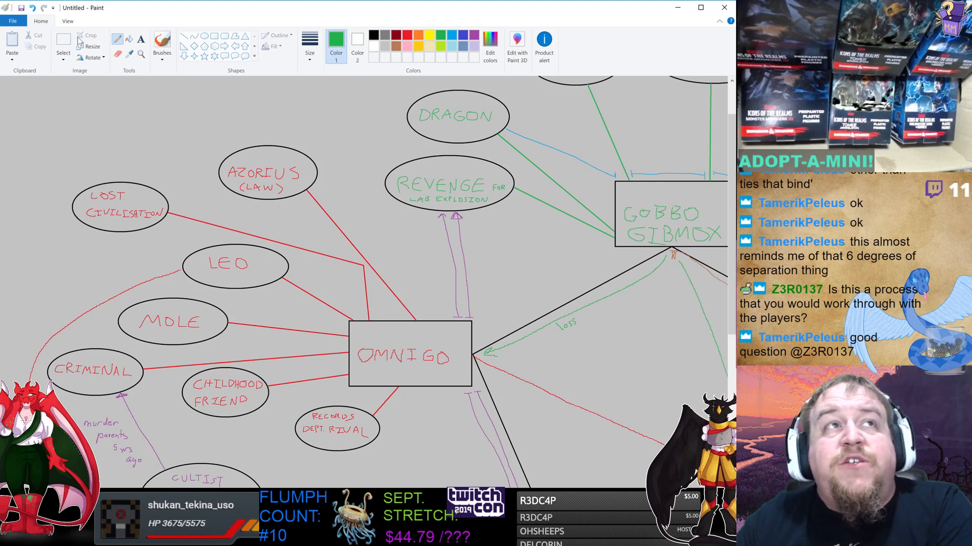
click(68, 21)
click(34, 56)
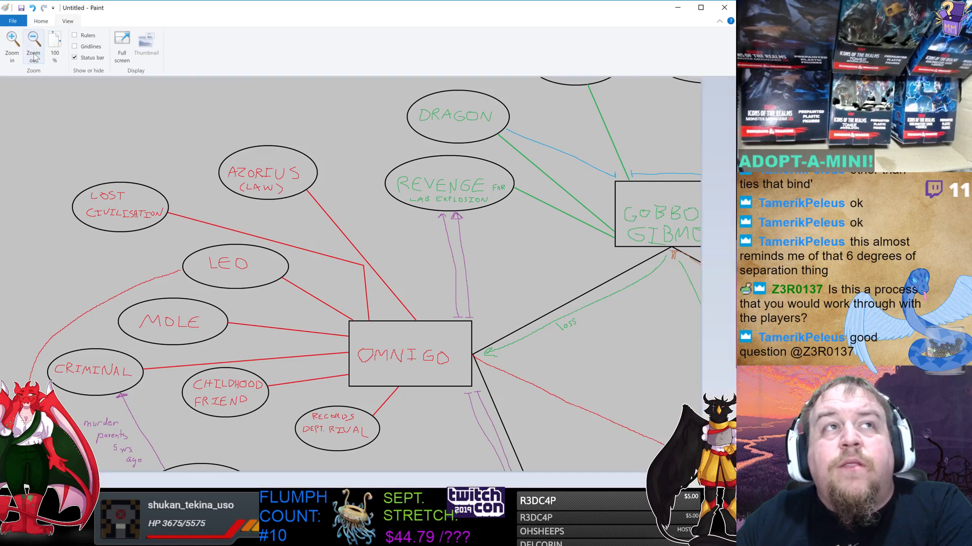
click(34, 55)
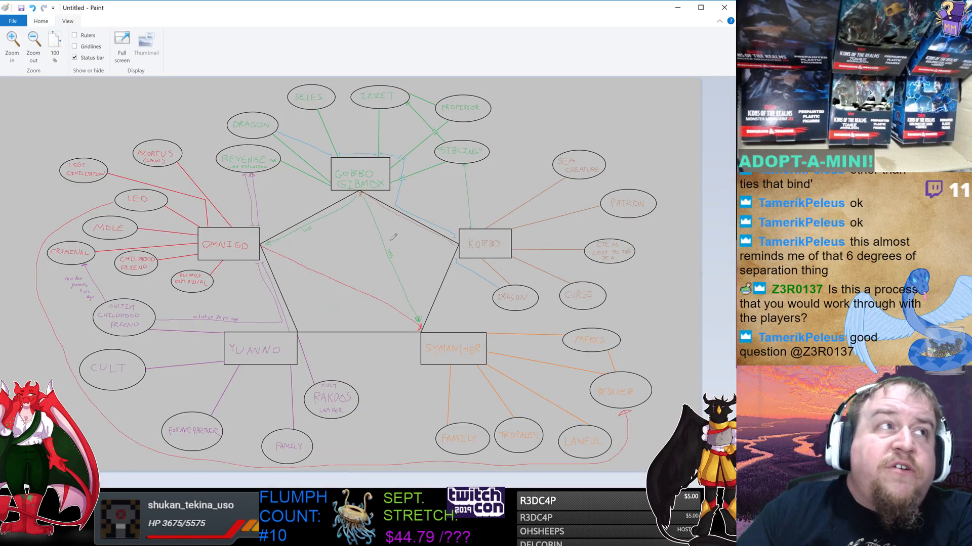
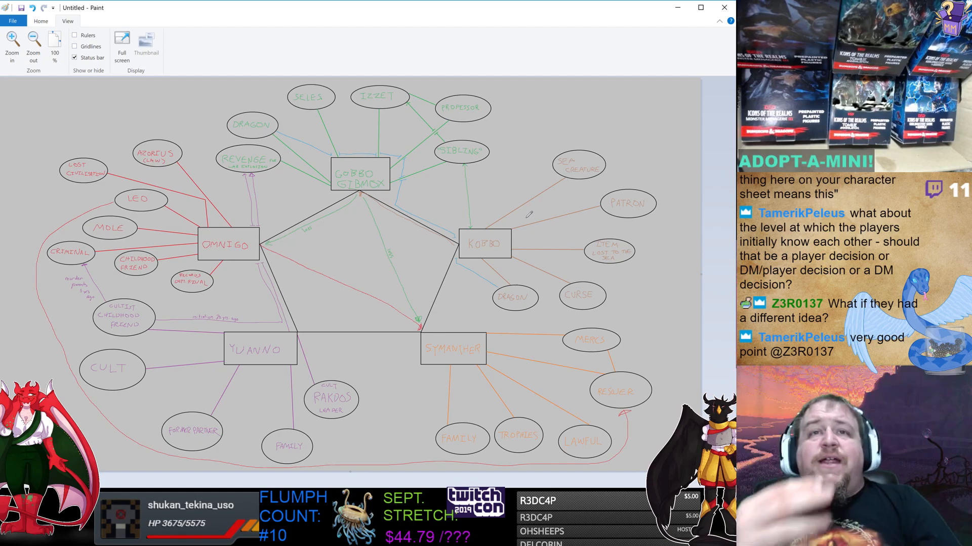
- Sketch a small empty black bubble above Kobbo and three more above Sea Creature, with lines joining those three to Sea Creature
click(41, 21)
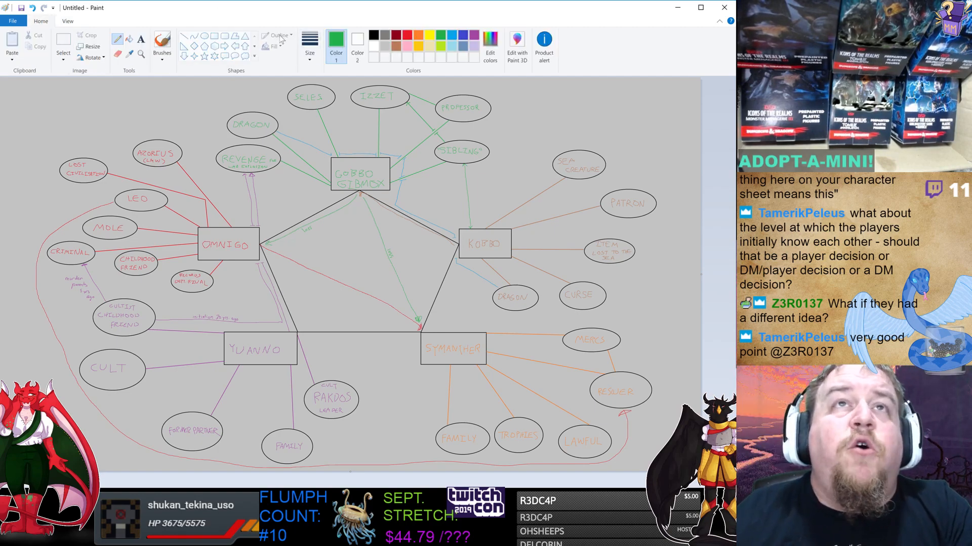
click(373, 34)
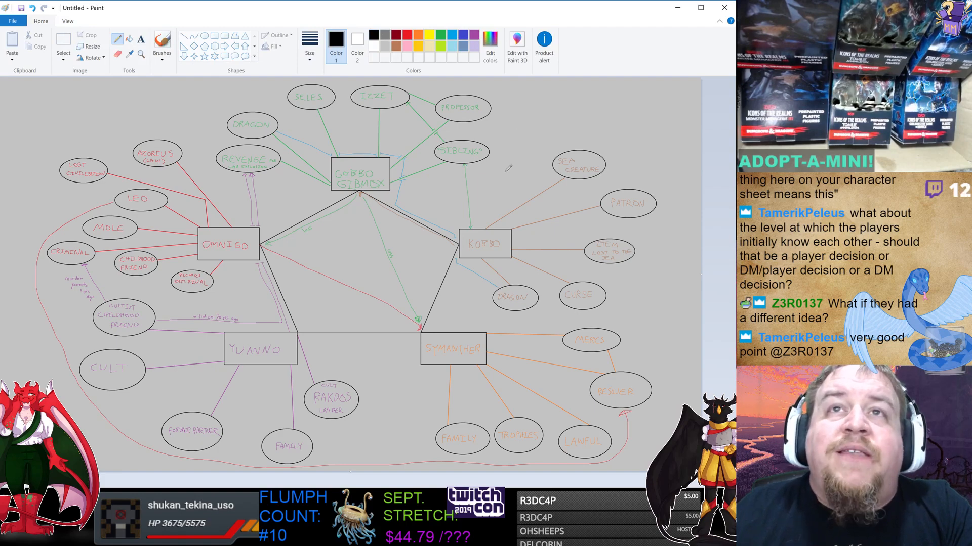
mouse_move(503, 168)
mouse_down()
mouse_move(519, 173)
mouse_move(493, 181)
mouse_move(502, 168)
mouse_up()
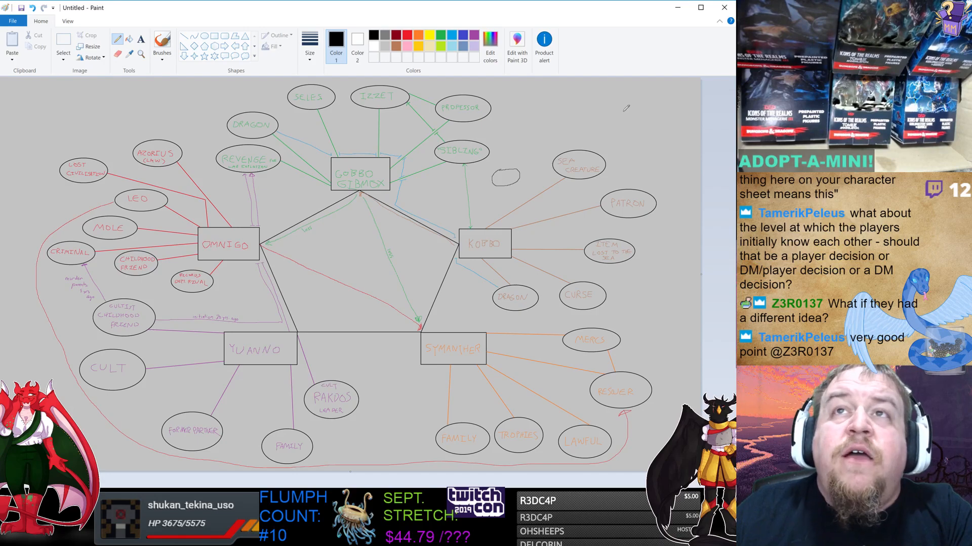
mouse_move(555, 112)
mouse_down()
mouse_move(562, 122)
mouse_move(555, 110)
mouse_up()
mouse_move(587, 109)
mouse_down()
mouse_move(621, 128)
mouse_move(632, 112)
mouse_up()
mouse_move(600, 151)
mouse_down()
mouse_move(593, 119)
mouse_move(562, 121)
mouse_up()
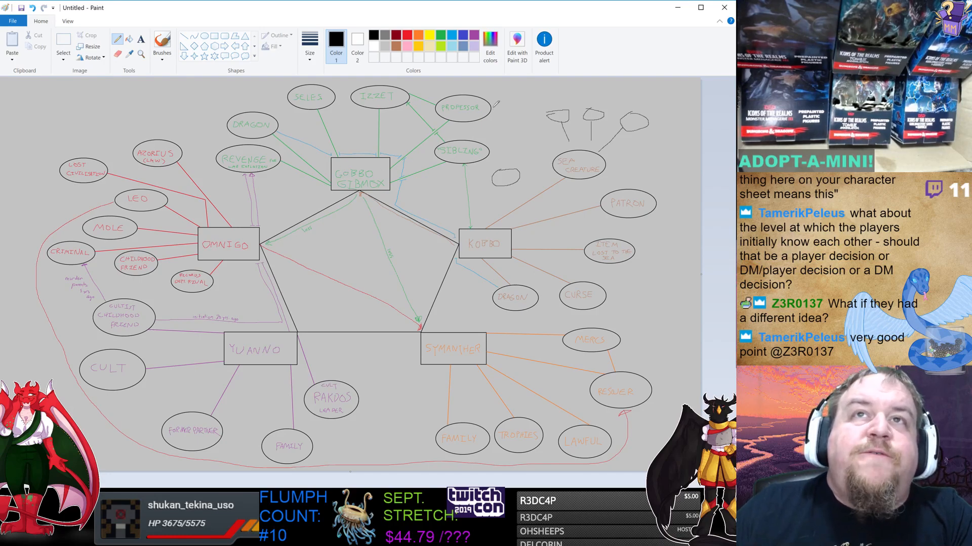
- Draw a black line from the Professor bubble to the nearest small bubble above Sea Creature and mark that bubble "H"
drag(494, 106, 549, 113)
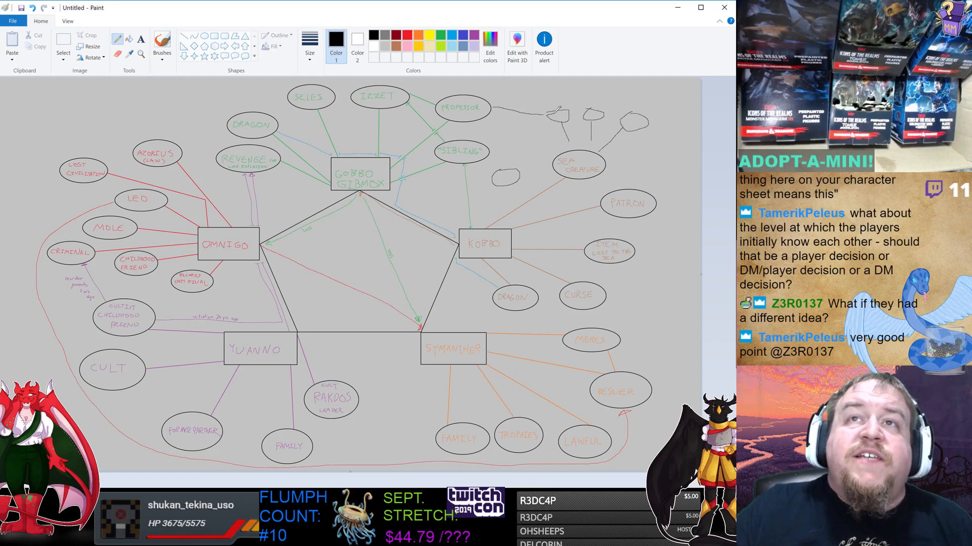
drag(557, 108, 569, 115)
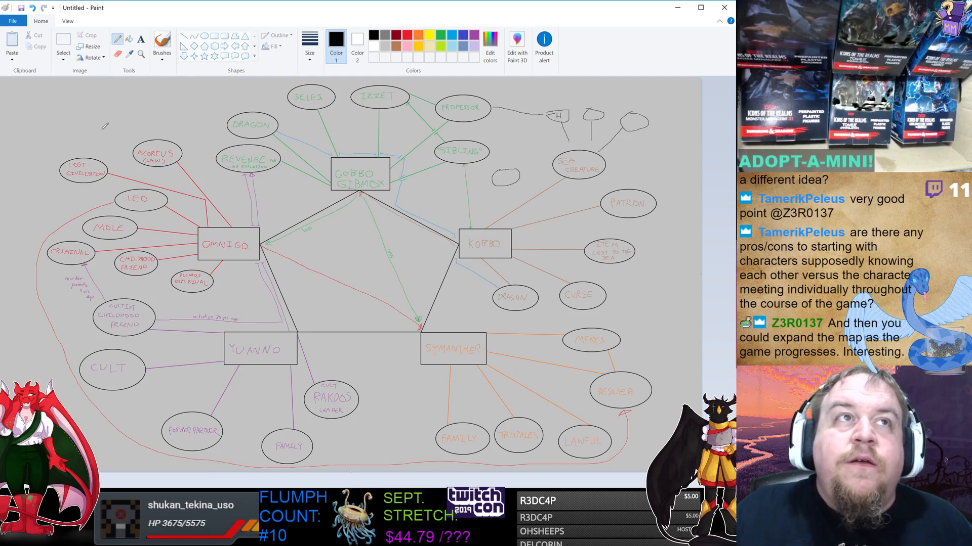
- Draw a long black curve over the map from the Lost Civilisation bubble to the H bubble and label it "clues"
mouse_move(86, 155)
mouse_down()
mouse_move(117, 121)
mouse_move(151, 104)
mouse_move(271, 82)
mouse_move(445, 80)
mouse_move(554, 113)
mouse_up()
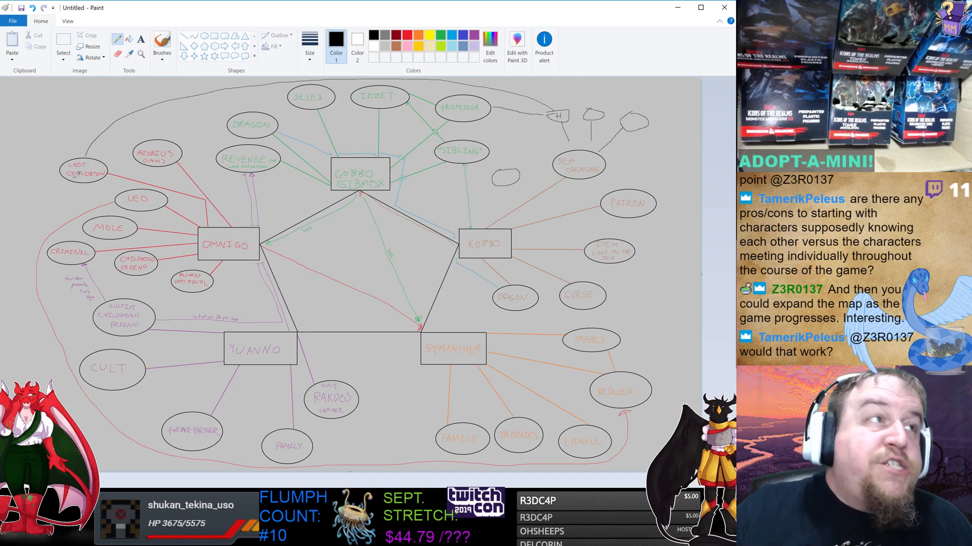
mouse_move(124, 105)
mouse_down()
mouse_move(132, 94)
mouse_move(141, 104)
mouse_move(171, 93)
mouse_up()
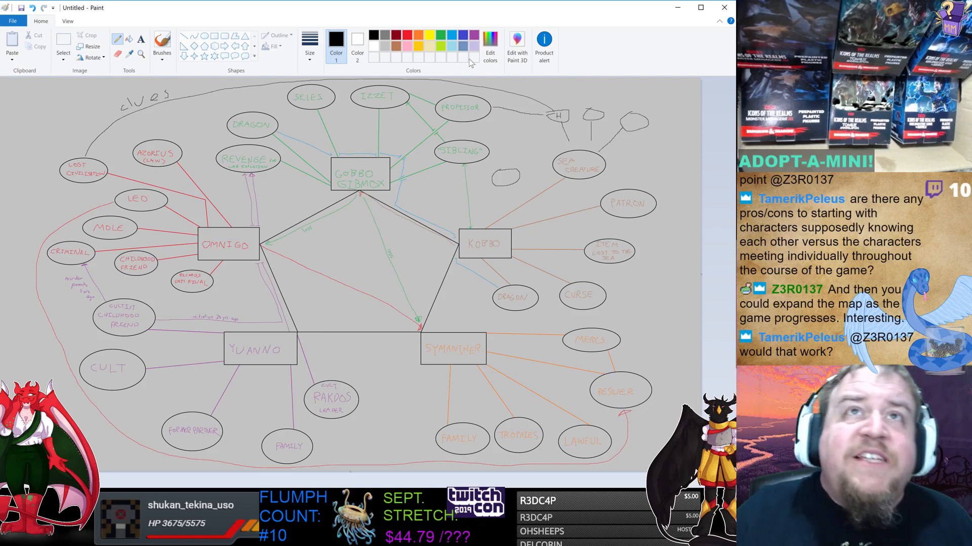
- Circle the H bubble above Sea Creature several times in yellow to highlight it
click(68, 21)
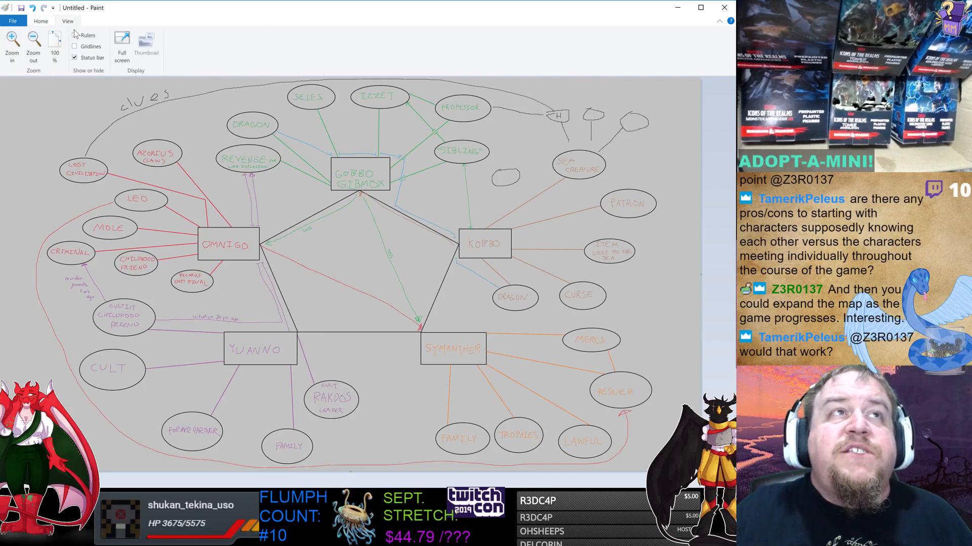
click(12, 46)
click(12, 46)
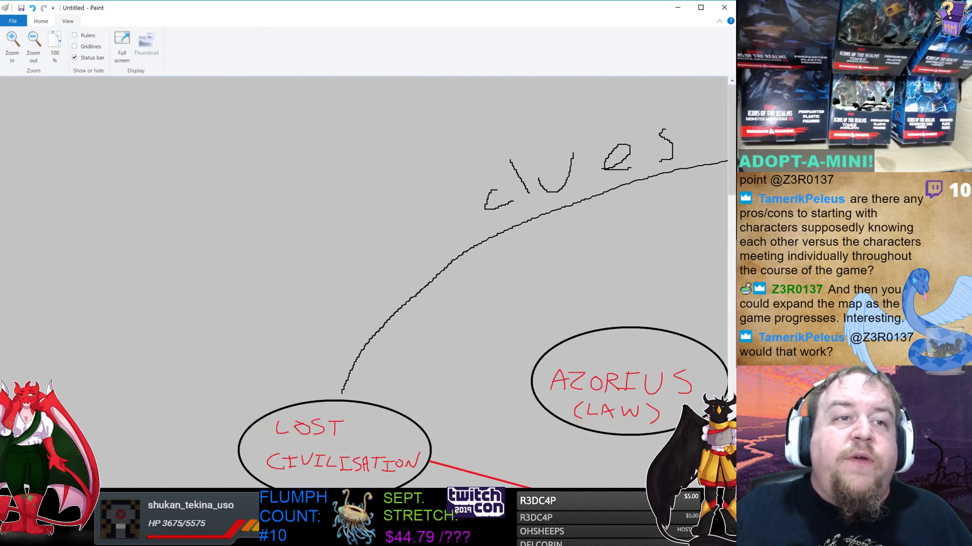
drag(81, 509, 507, 508)
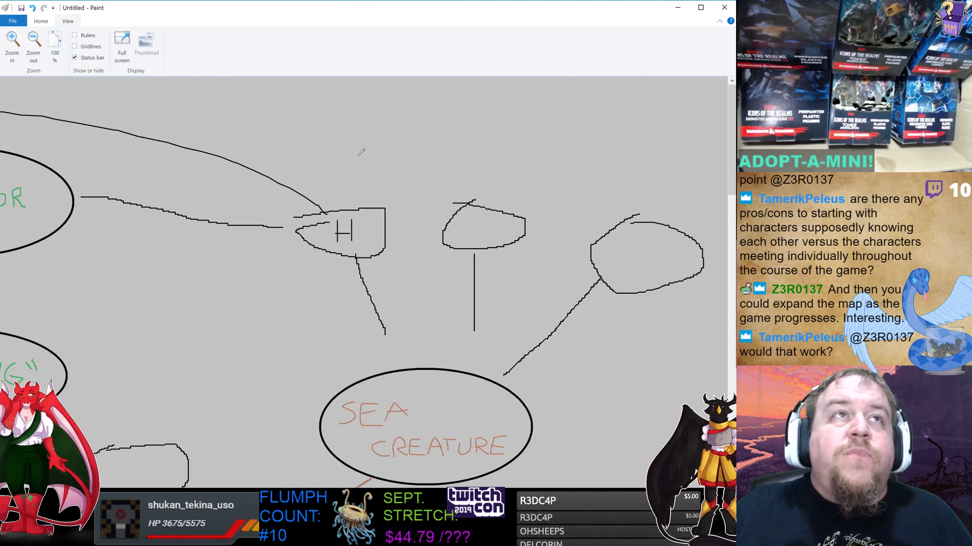
click(47, 22)
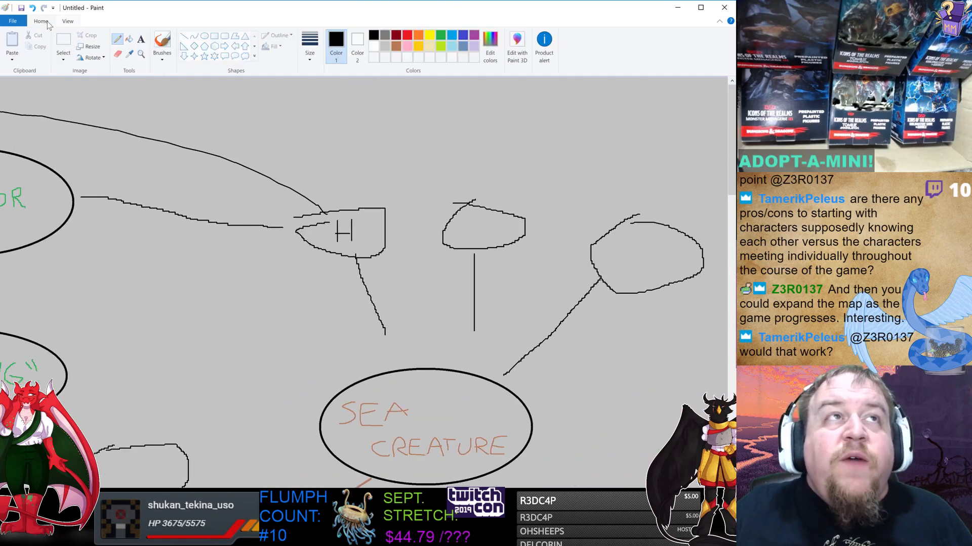
click(430, 35)
mouse_move(325, 183)
mouse_down()
mouse_move(400, 219)
mouse_move(277, 222)
mouse_move(428, 225)
mouse_move(249, 214)
mouse_move(391, 229)
mouse_move(298, 161)
mouse_move(359, 290)
mouse_move(380, 178)
mouse_move(220, 250)
mouse_move(386, 266)
mouse_move(324, 259)
mouse_up()
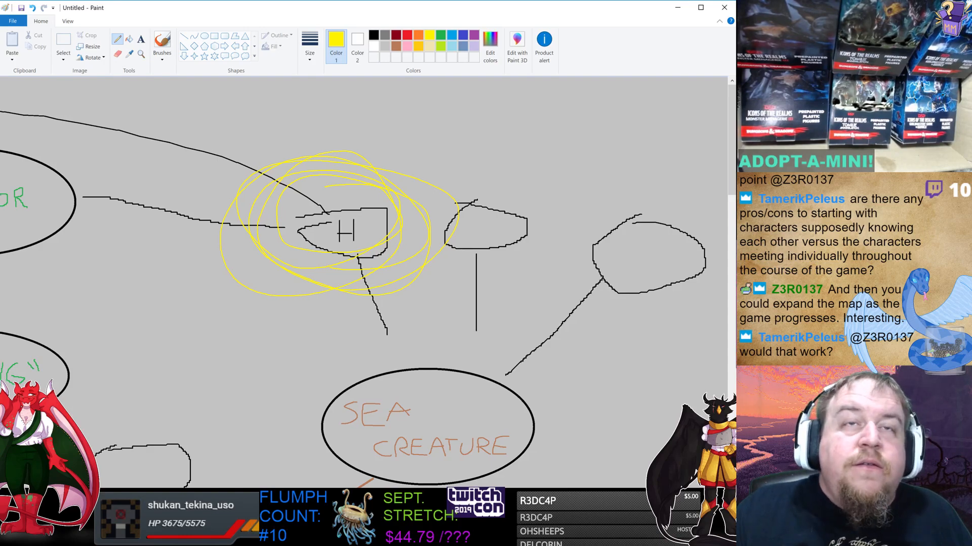
scroll(365, 284, left, 5)
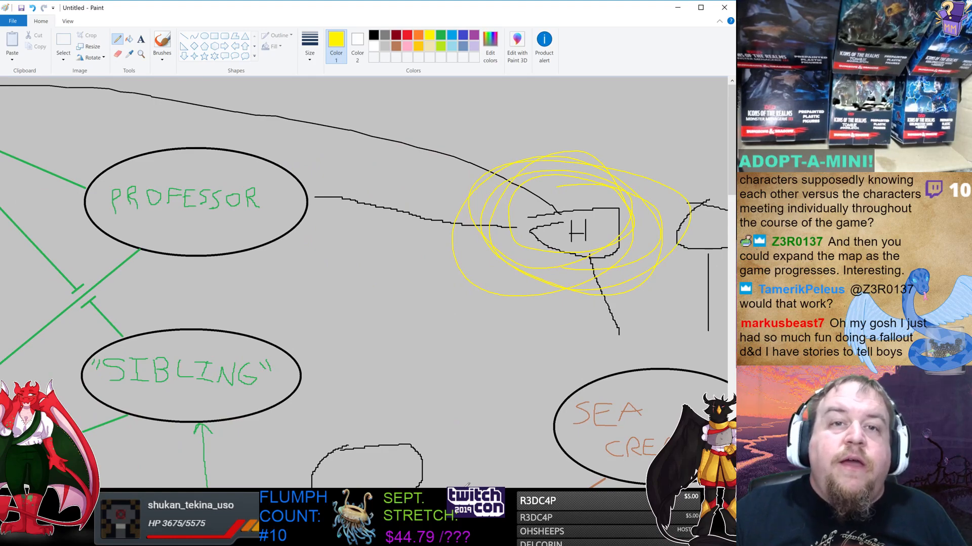
scroll(232, 144, right, 4)
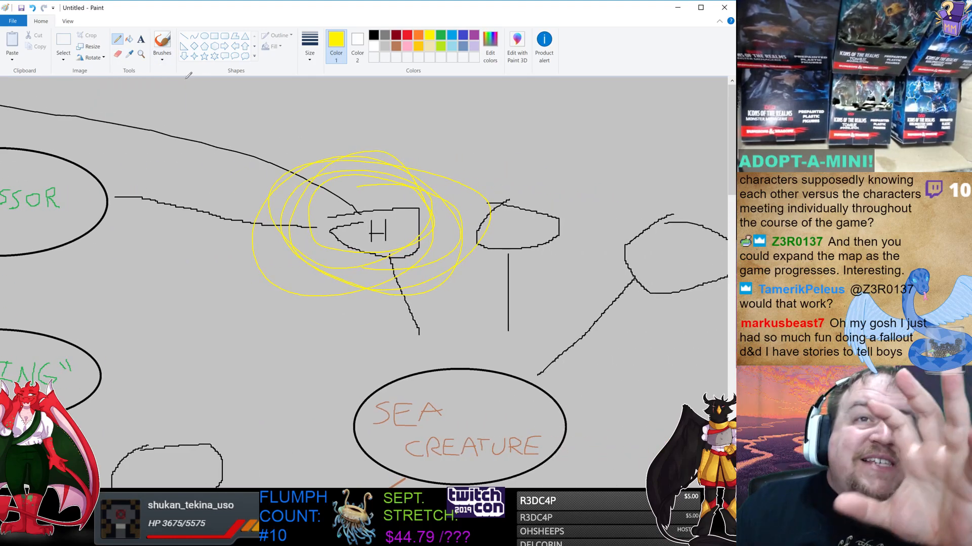
click(67, 23)
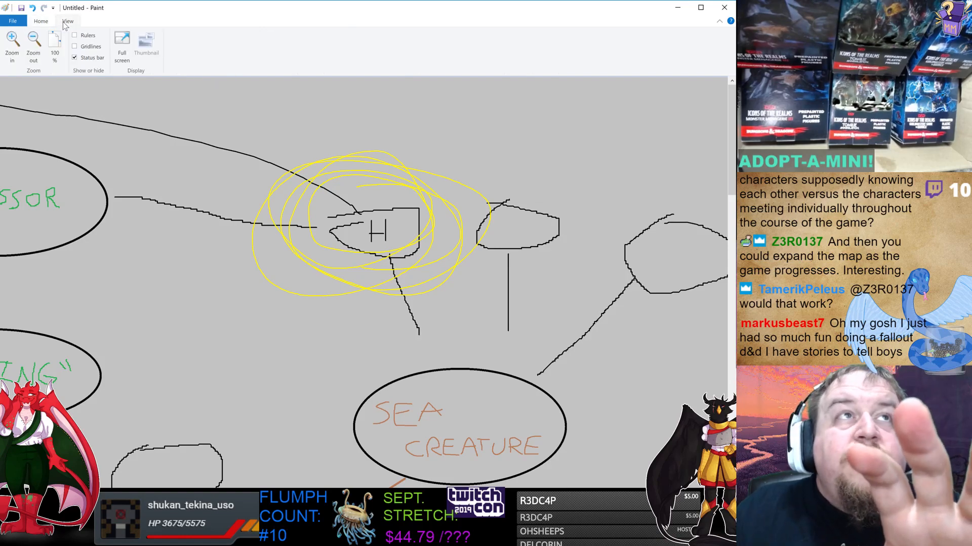
- Draw a yellow arrow from the circled H bubble out to the map's upper-right corner
click(34, 53)
click(34, 52)
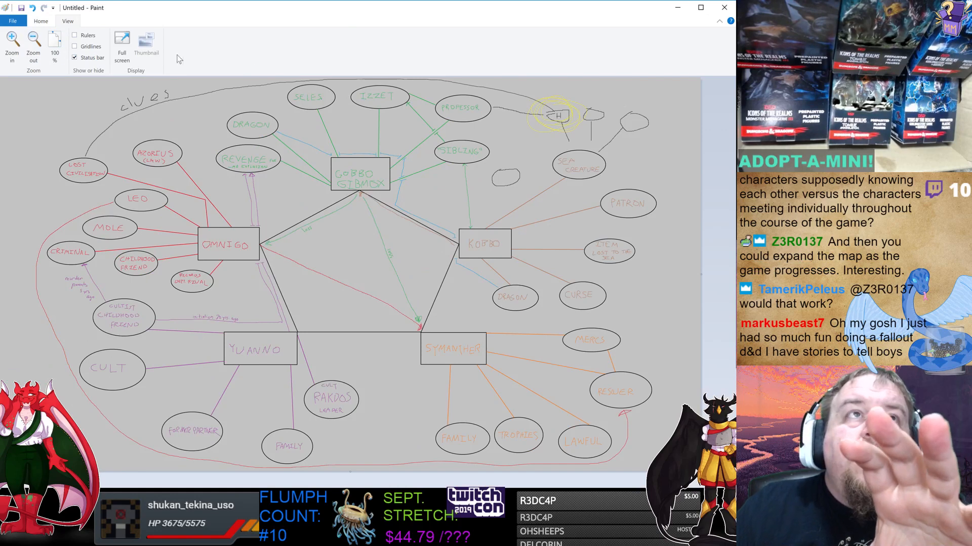
click(42, 23)
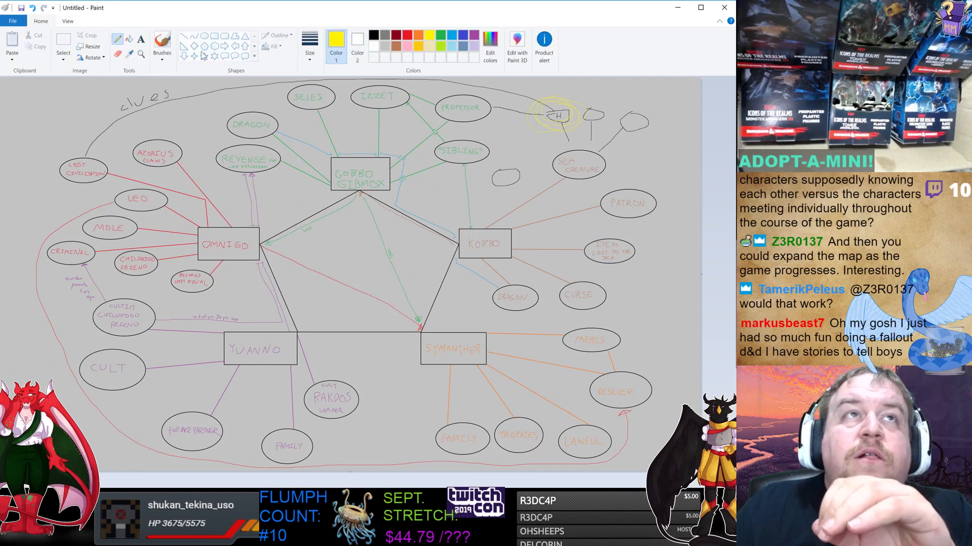
click(310, 50)
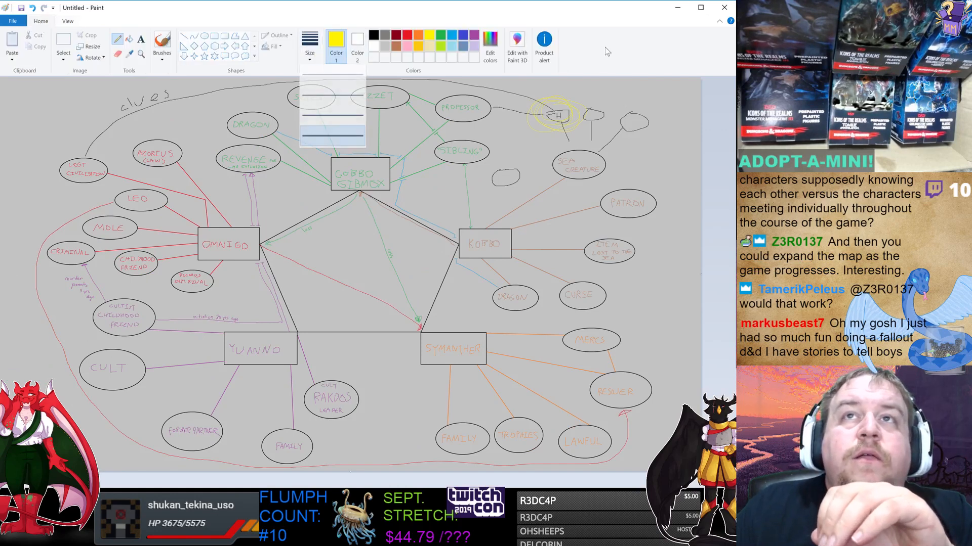
click(555, 104)
mouse_move(571, 101)
mouse_down()
mouse_move(632, 85)
mouse_move(663, 91)
mouse_up()
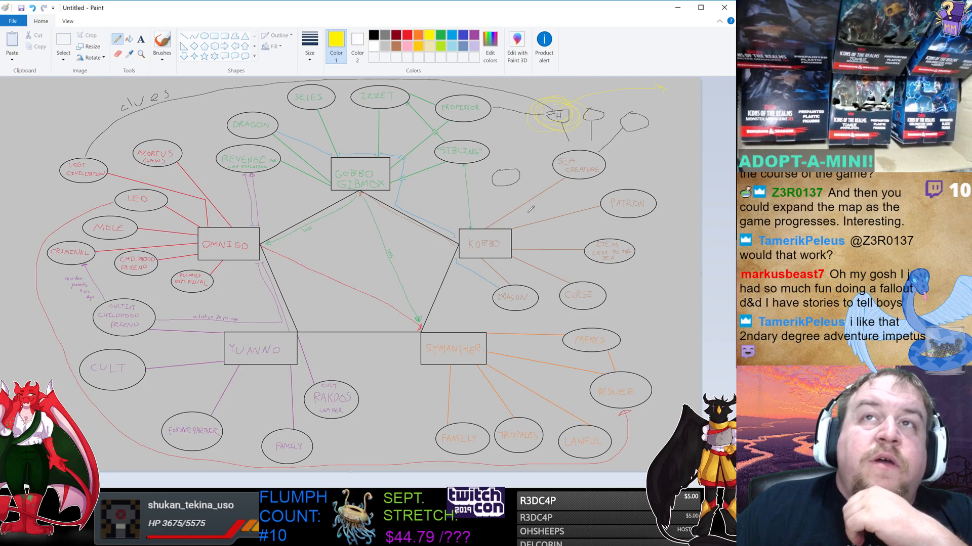
- Try tracing yellow paths to the H bubble from Kobbo, Gobbo Gibmox and Symancher, the last via Omnigo, and undo them
mouse_move(498, 227)
mouse_down()
mouse_move(537, 207)
mouse_move(569, 161)
mouse_move(565, 129)
mouse_up()
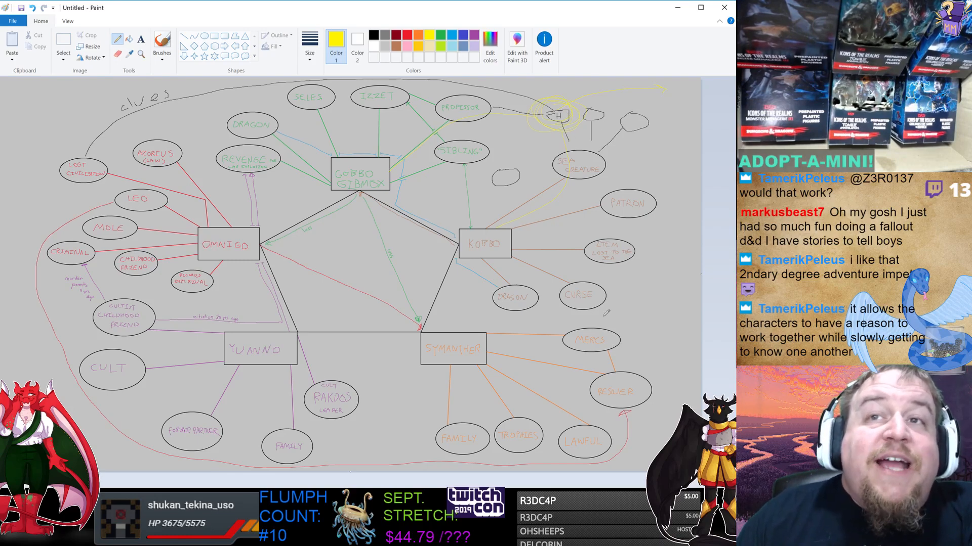
mouse_move(626, 334)
mouse_down()
mouse_move(666, 298)
mouse_move(688, 205)
mouse_move(674, 157)
mouse_move(585, 119)
mouse_up()
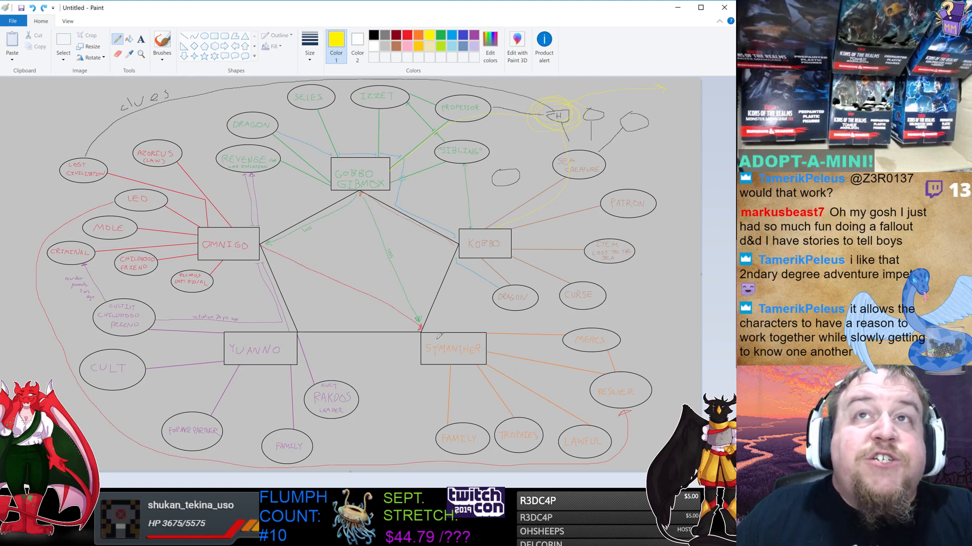
drag(411, 321, 262, 250)
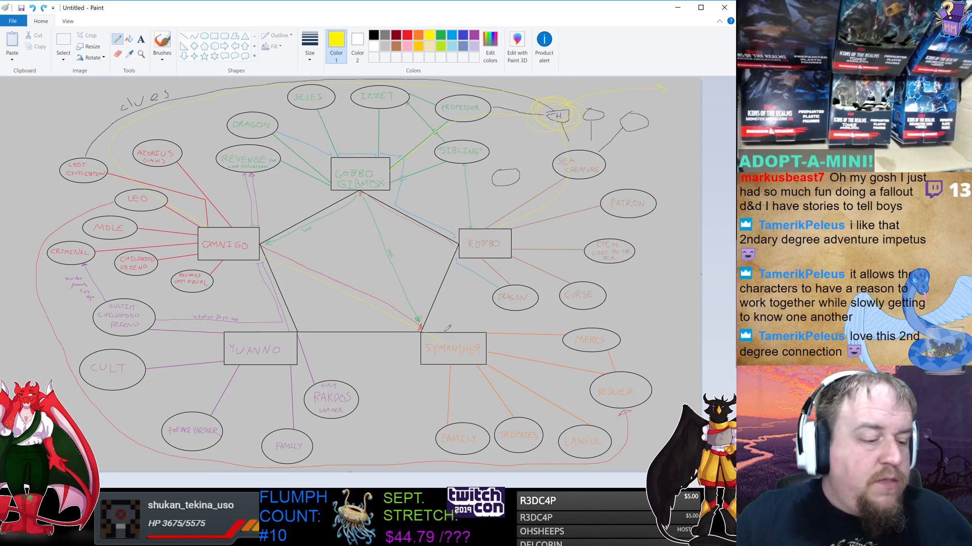
key(ctrl+z)
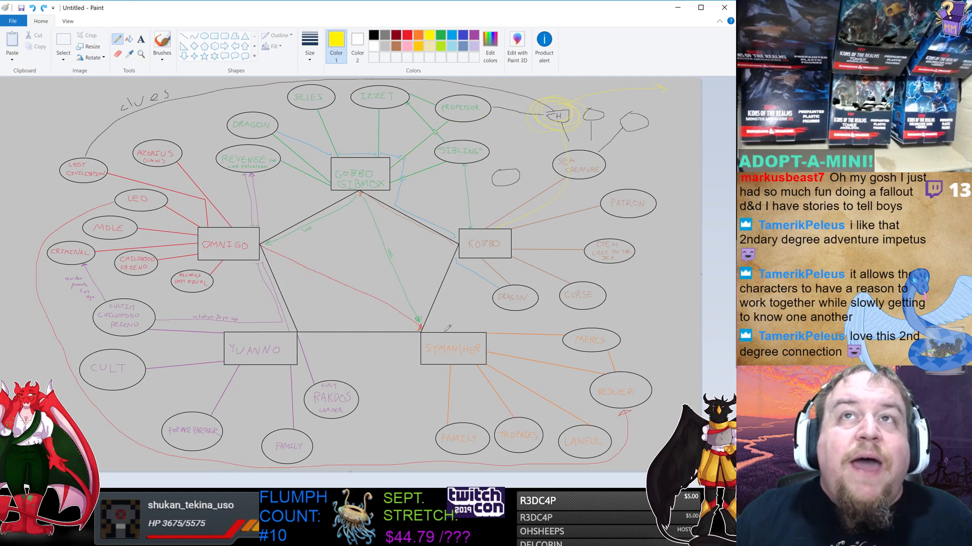
key(ctrl+z)
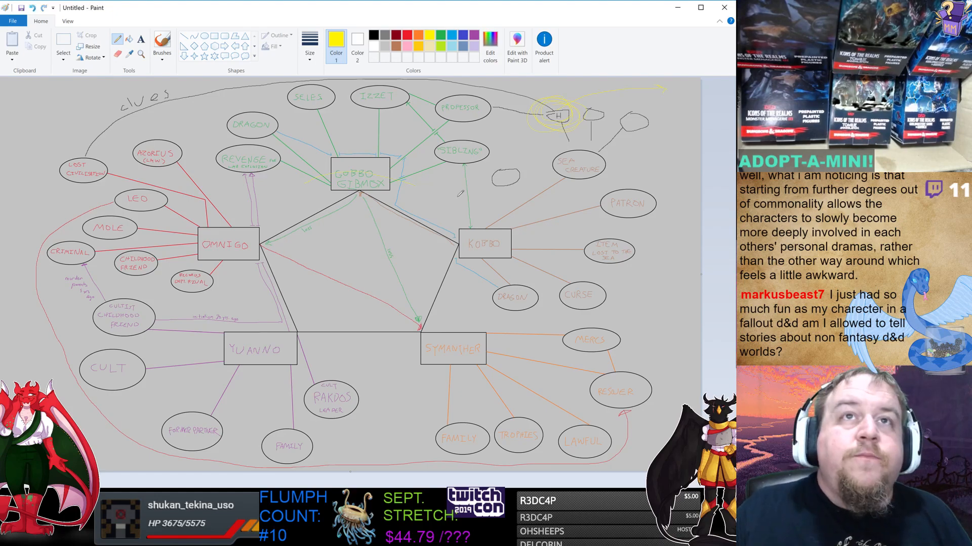
- Try indigo rings around the central pentagon of characters and around the outer ring of bubbles, and undo them
click(463, 38)
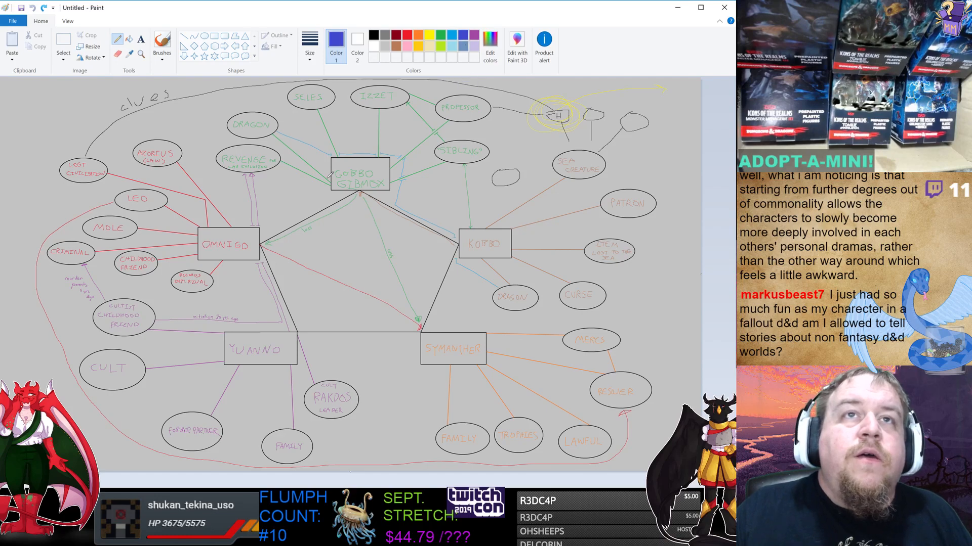
mouse_move(334, 181)
mouse_down()
mouse_move(384, 191)
mouse_move(446, 267)
mouse_move(290, 369)
mouse_move(262, 231)
mouse_move(452, 249)
mouse_move(259, 269)
mouse_move(410, 244)
mouse_move(239, 288)
mouse_move(480, 286)
mouse_move(281, 262)
mouse_move(445, 285)
mouse_move(252, 280)
mouse_move(473, 280)
mouse_move(289, 300)
mouse_move(447, 258)
mouse_move(252, 312)
mouse_move(448, 239)
mouse_move(318, 308)
mouse_move(469, 247)
mouse_move(299, 311)
mouse_move(458, 261)
mouse_move(298, 332)
mouse_move(419, 220)
mouse_move(427, 338)
mouse_up()
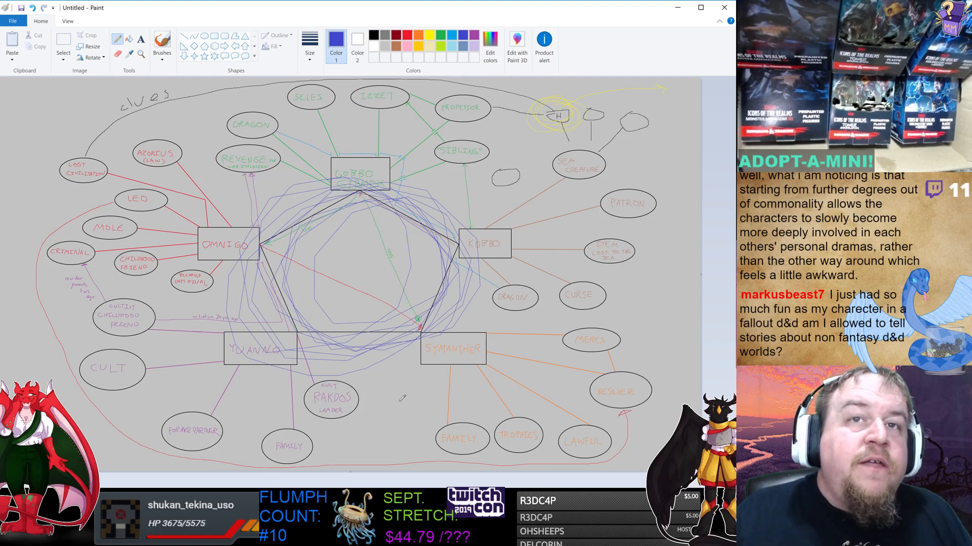
mouse_move(597, 336)
mouse_down()
mouse_move(613, 398)
mouse_move(496, 432)
mouse_move(341, 436)
mouse_move(251, 418)
mouse_move(185, 376)
mouse_move(144, 290)
mouse_move(167, 206)
mouse_move(247, 148)
mouse_move(345, 119)
mouse_move(490, 139)
mouse_move(580, 241)
mouse_move(599, 360)
mouse_move(556, 426)
mouse_move(447, 442)
mouse_move(256, 427)
mouse_move(187, 373)
mouse_move(156, 301)
mouse_move(150, 249)
mouse_move(201, 185)
mouse_move(285, 146)
mouse_move(387, 124)
mouse_move(487, 143)
mouse_move(561, 205)
mouse_move(584, 271)
mouse_move(592, 364)
mouse_move(574, 412)
mouse_move(476, 438)
mouse_up()
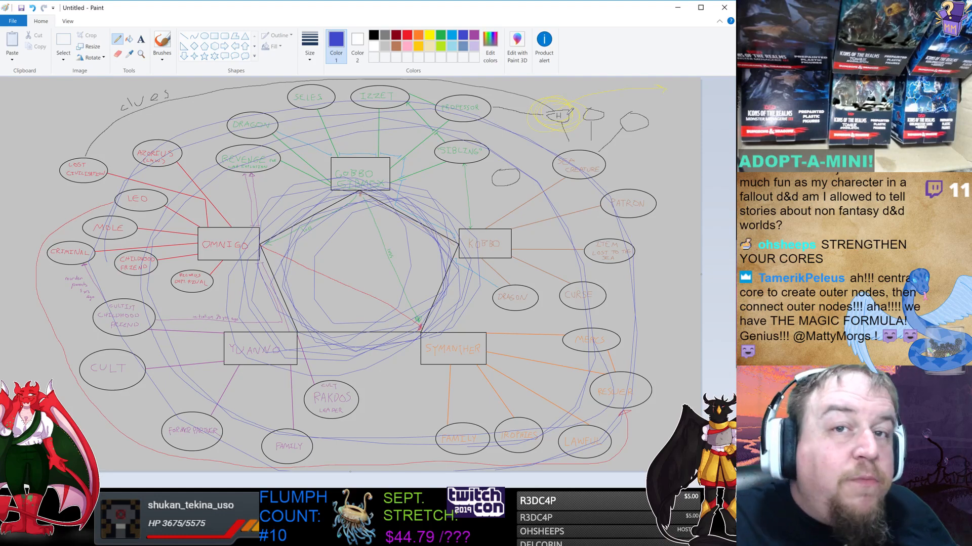
key(ctrl+z)
key(ctrl+z)
key(ctrl+z)
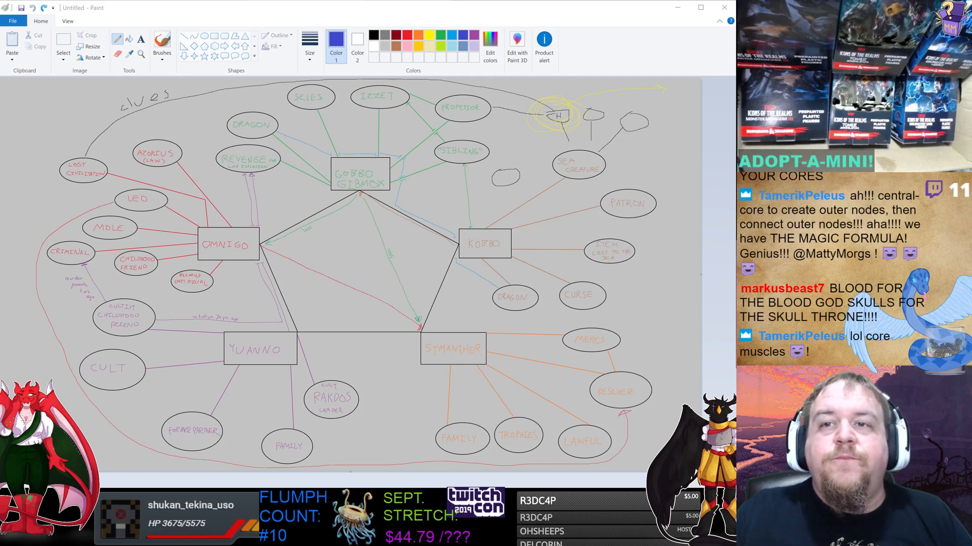
- Try an indigo curve from Kobbo's lost item bubble towards the H bubble and a circle around Yuanno, undoing each
key(ctrl+Page_Up)
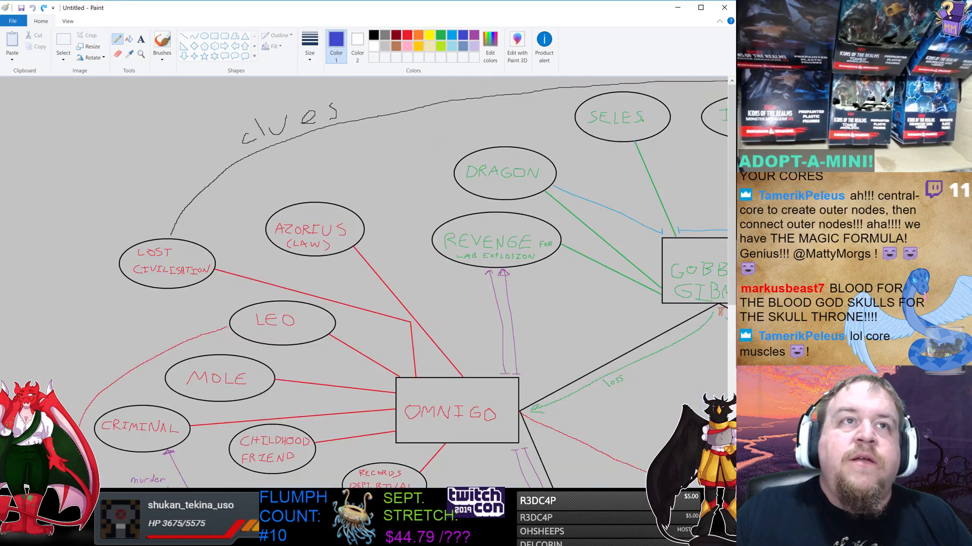
key(ctrl+Page_Down)
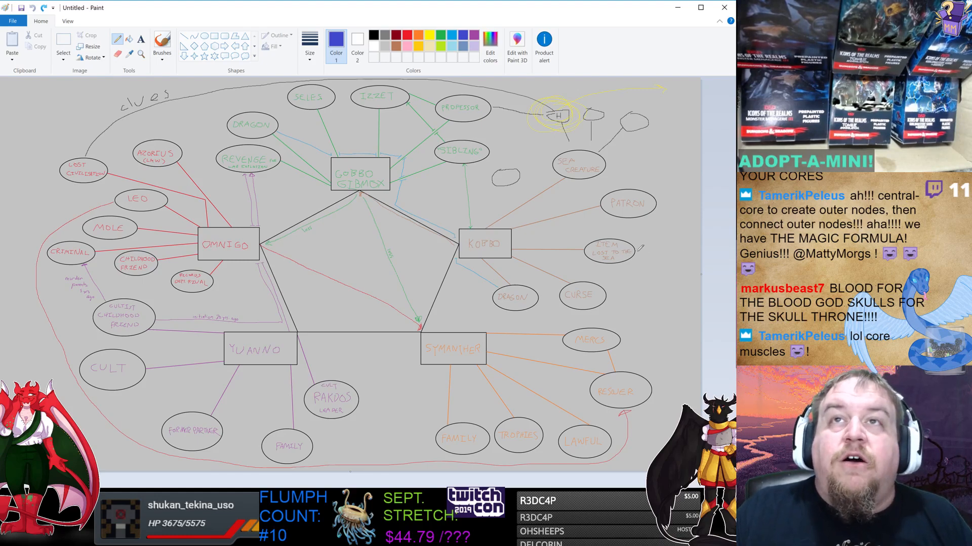
mouse_move(636, 252)
mouse_down()
mouse_move(670, 234)
mouse_move(672, 194)
mouse_move(657, 170)
mouse_move(571, 120)
mouse_up()
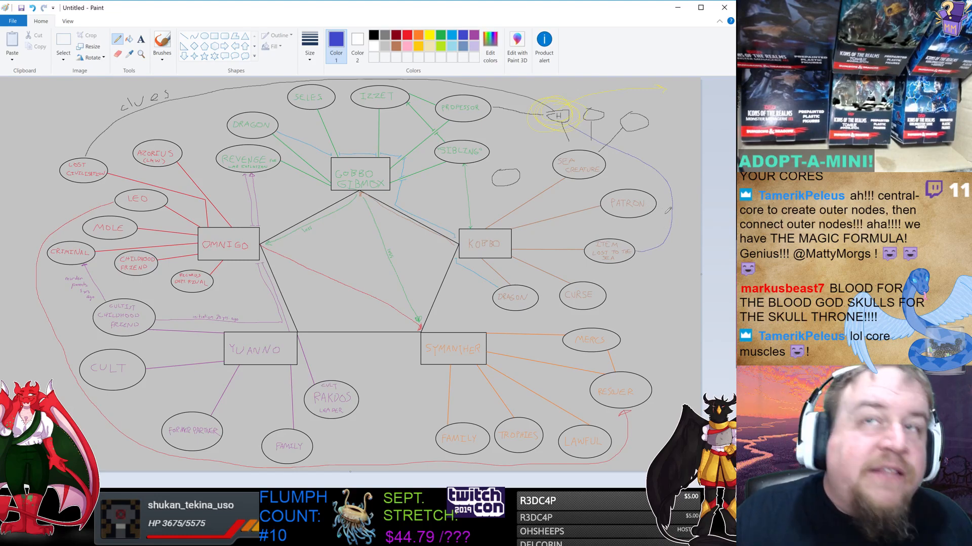
key(ctrl+z)
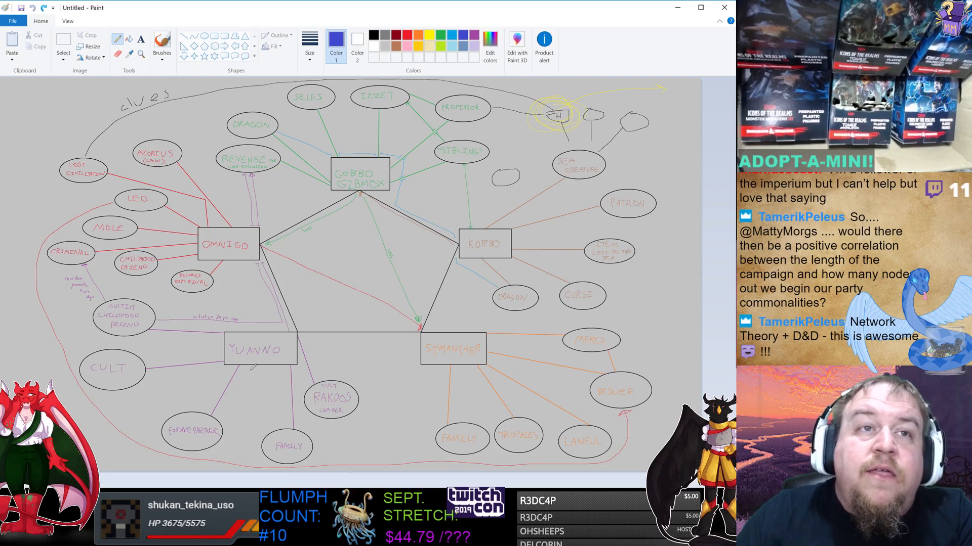
mouse_move(241, 318)
mouse_down()
mouse_move(319, 350)
mouse_move(224, 378)
mouse_move(297, 322)
mouse_up()
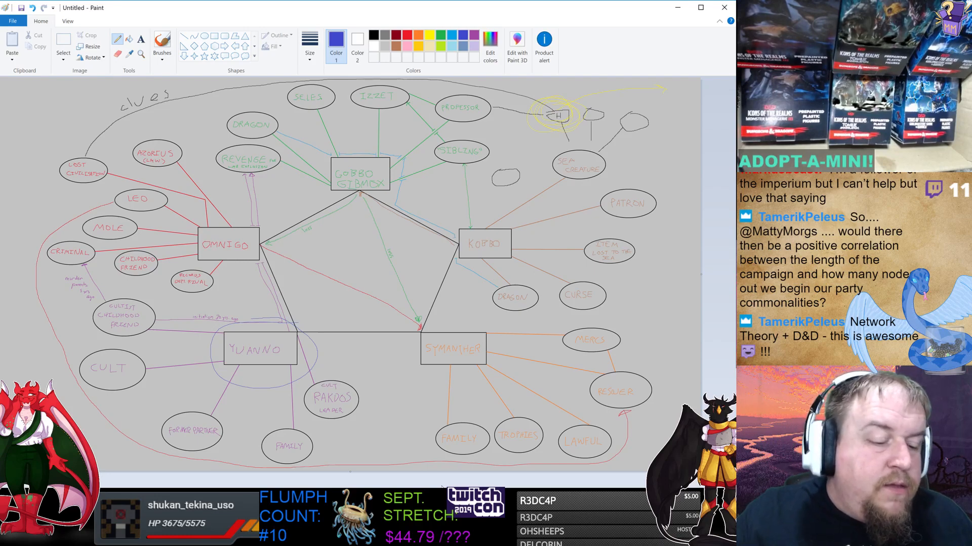
key(ctrl+z)
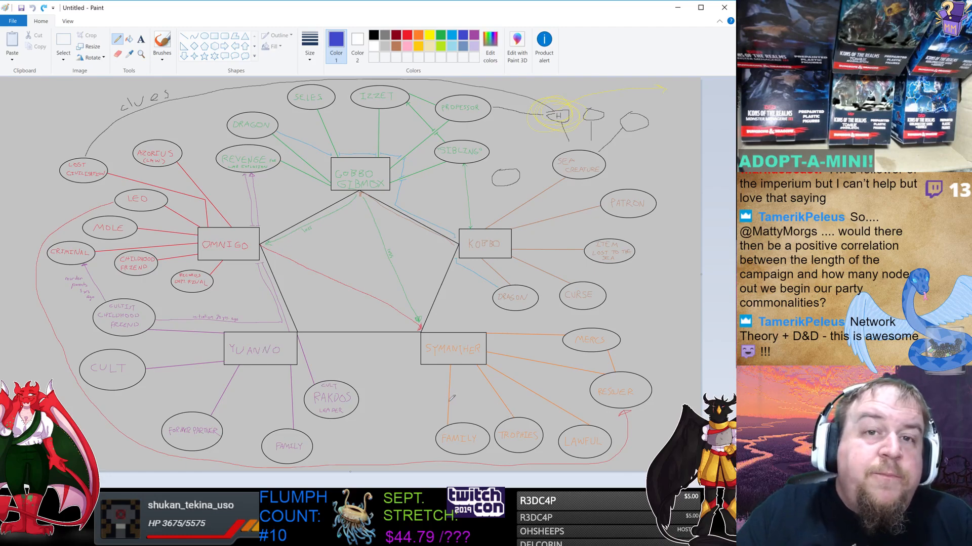
- Draw a double-headed indigo arrow between Yuanno's Family bubble and Symancher's Family bubble
drag(436, 443, 317, 449)
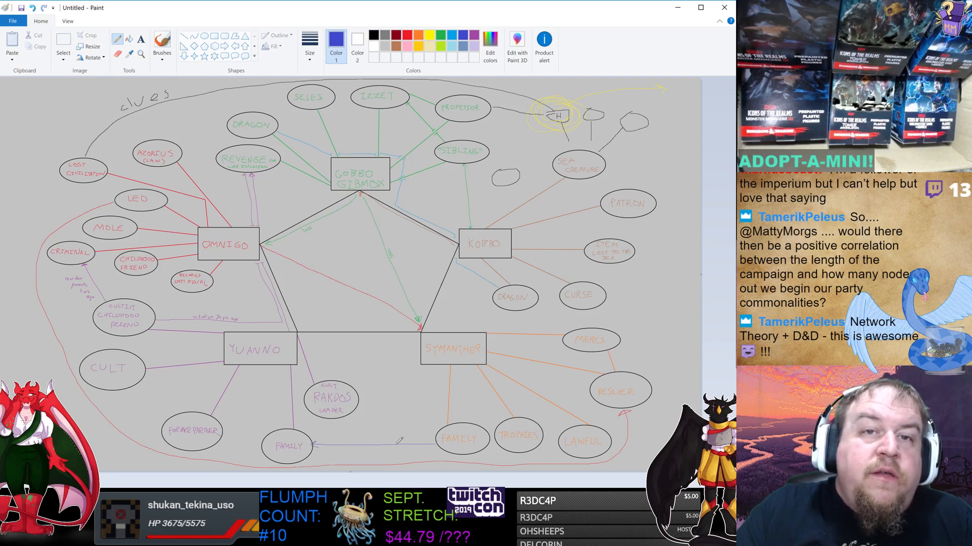
drag(431, 441, 430, 450)
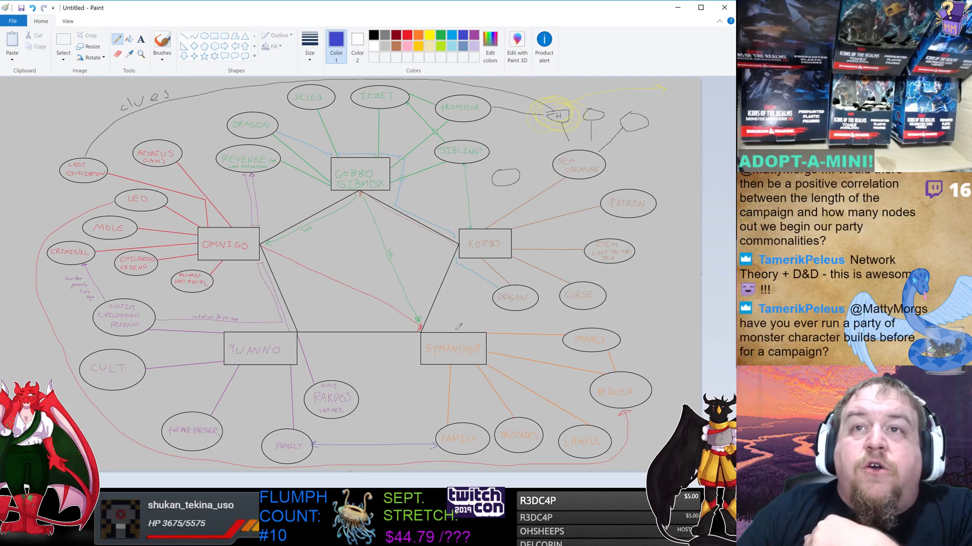
- Draw indigo arrows running outward from Symancher and Yuanno and from the map's edges towards the H bubble
mouse_move(458, 328)
mouse_down()
mouse_move(663, 277)
mouse_move(664, 304)
mouse_up()
mouse_move(265, 329)
mouse_down()
mouse_move(57, 289)
mouse_move(80, 300)
mouse_move(87, 277)
mouse_move(357, 195)
mouse_up()
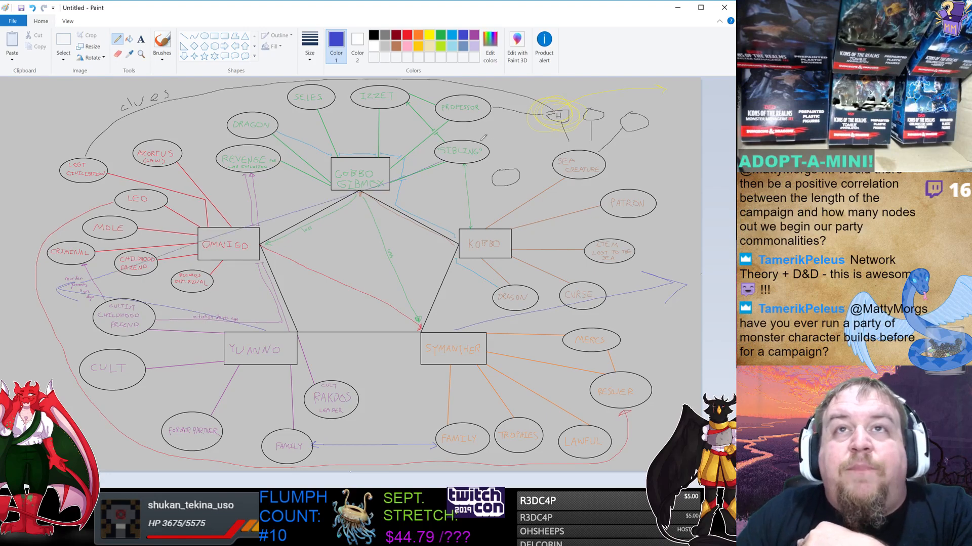
mouse_move(508, 130)
mouse_down()
mouse_move(547, 115)
mouse_move(537, 138)
mouse_up()
mouse_move(660, 268)
mouse_down()
mouse_move(547, 148)
mouse_move(543, 127)
mouse_up()
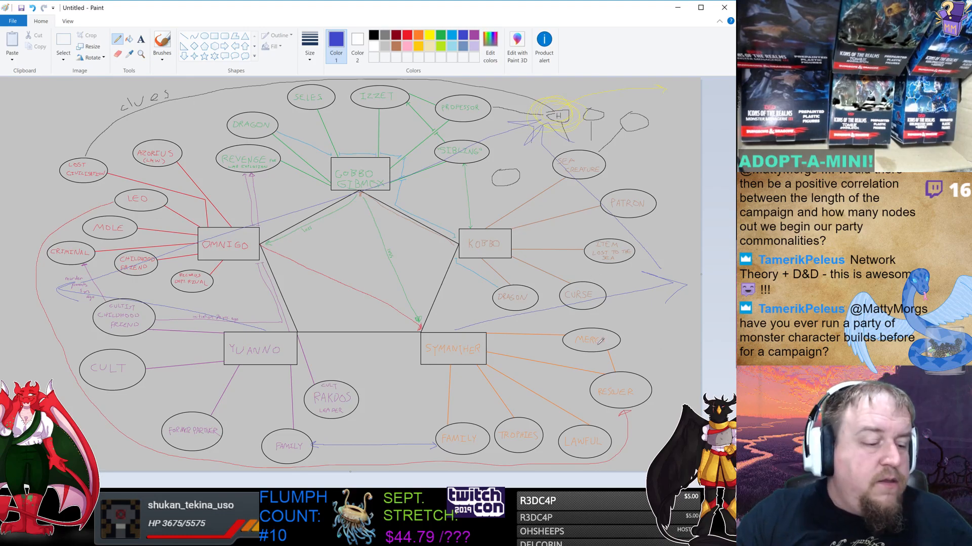
- Undo the outward indigo arrows, the arrows to the H bubble and the link between the two Family bubbles
key(ctrl+z)
key(ctrl+z)
key(ctrl+z)
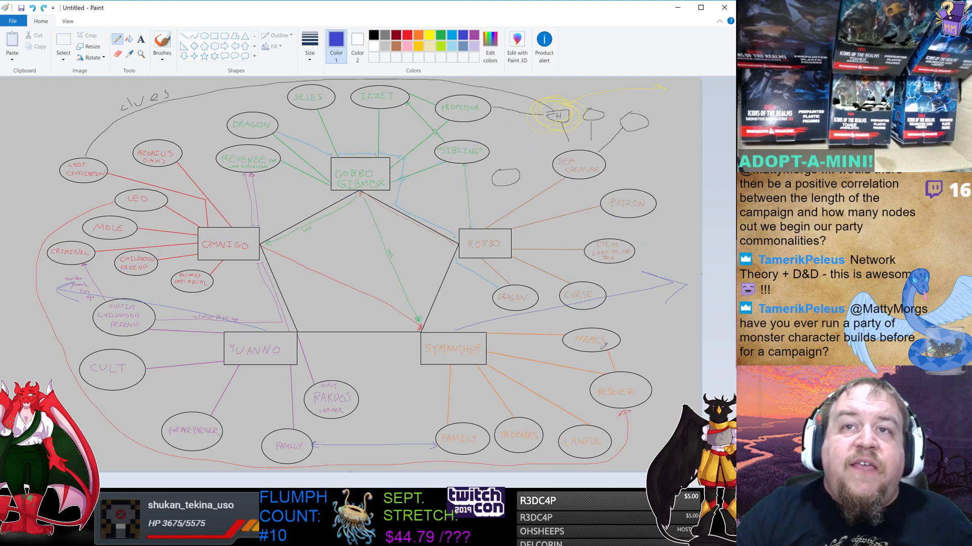
key(ctrl+z)
key(ctrl+z)
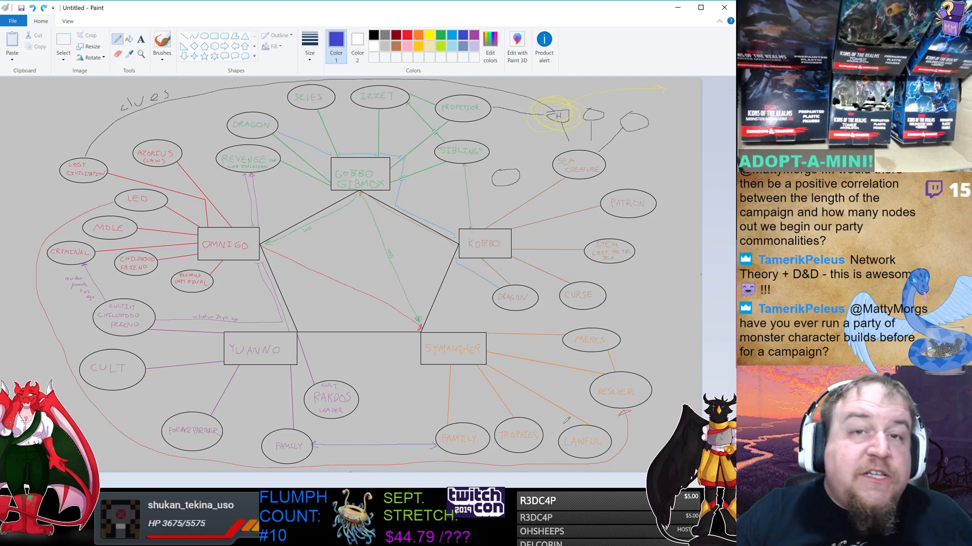
key(ctrl+z)
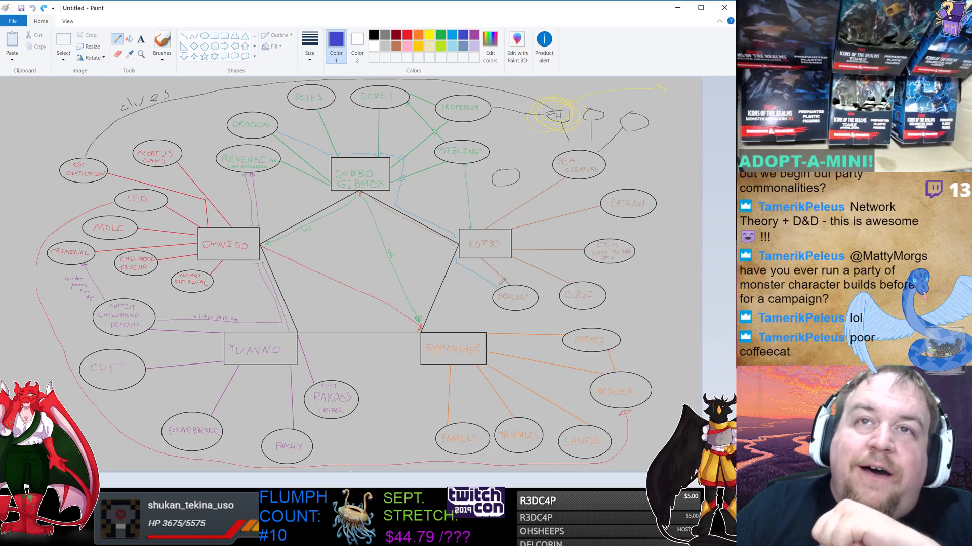
- Try an indigo box around Kobbo's Dragon bubble and another around Cultist Childhood Friend, undoing each
mouse_move(490, 279)
mouse_down()
mouse_move(538, 281)
mouse_move(545, 311)
mouse_move(490, 313)
mouse_move(489, 278)
mouse_up()
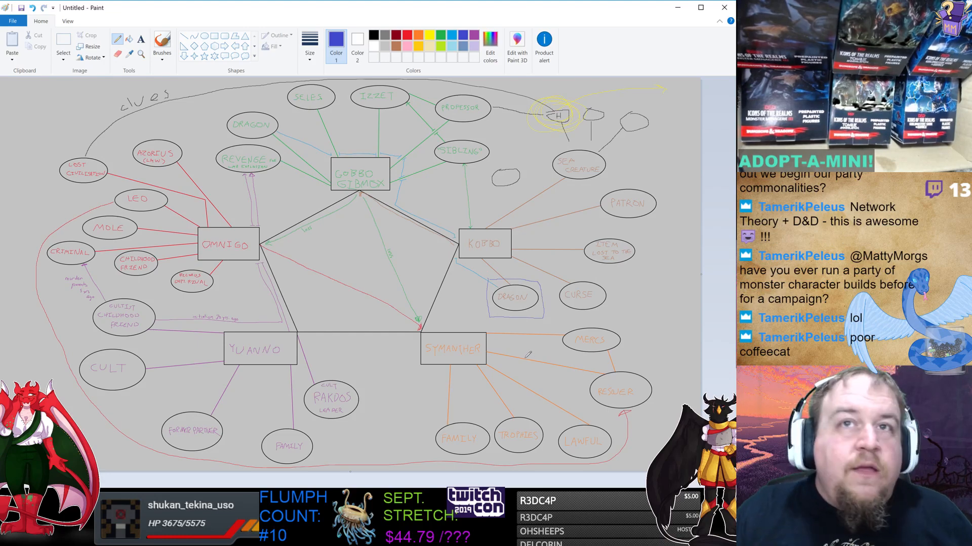
key(ctrl+z)
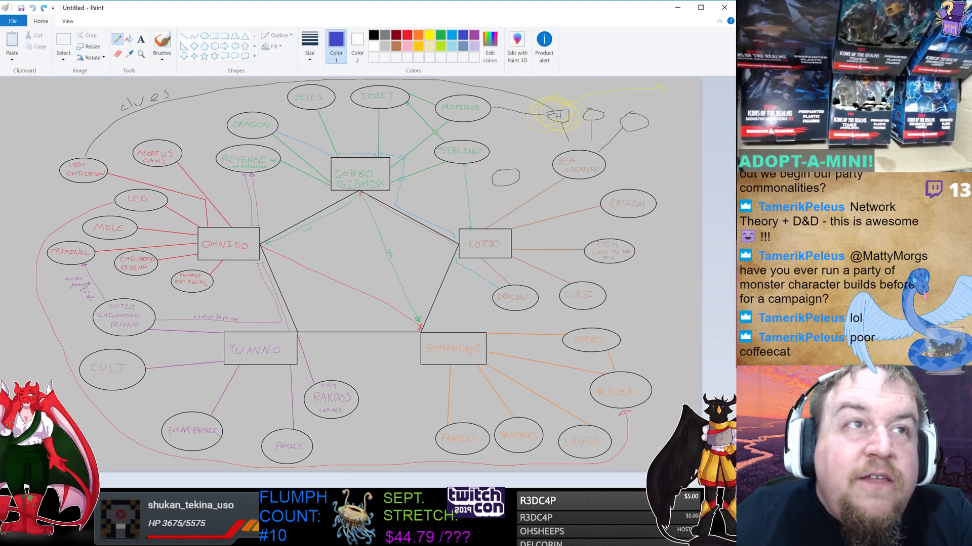
mouse_move(84, 289)
mouse_down()
mouse_move(153, 290)
mouse_move(165, 340)
mouse_move(102, 333)
mouse_move(85, 318)
mouse_move(85, 290)
mouse_up()
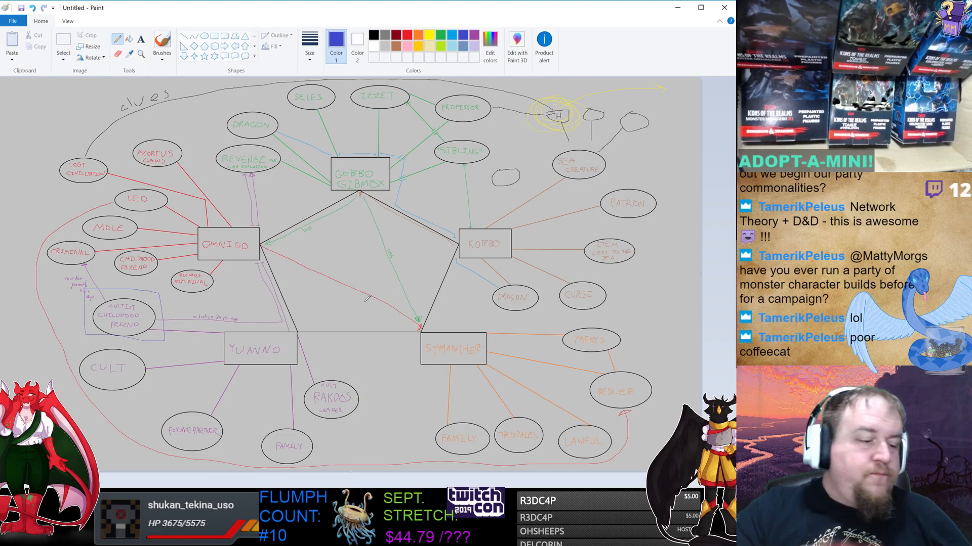
key(ctrl+z)
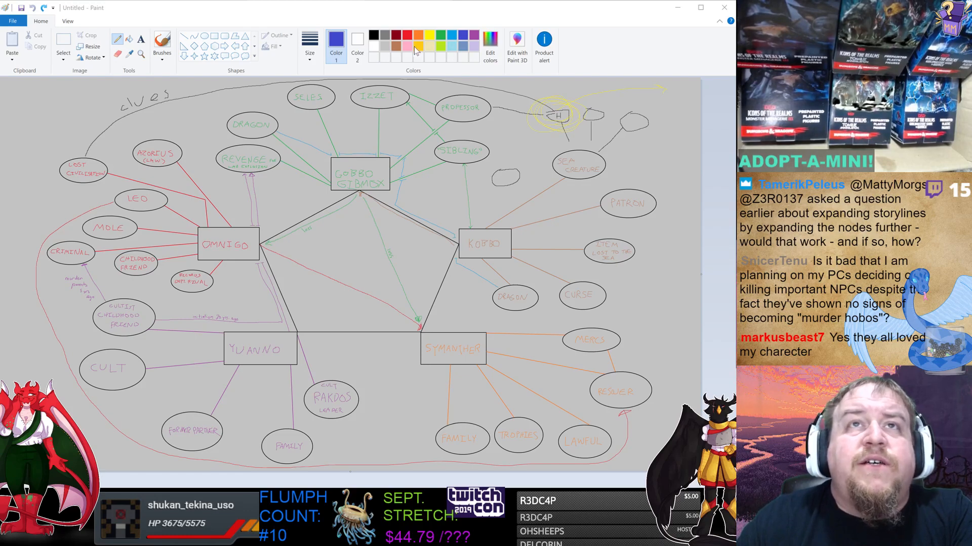
- Draw a downward-pointing indigo triangle inside the central pentagon, below Gobbo Gibmox
click(404, 64)
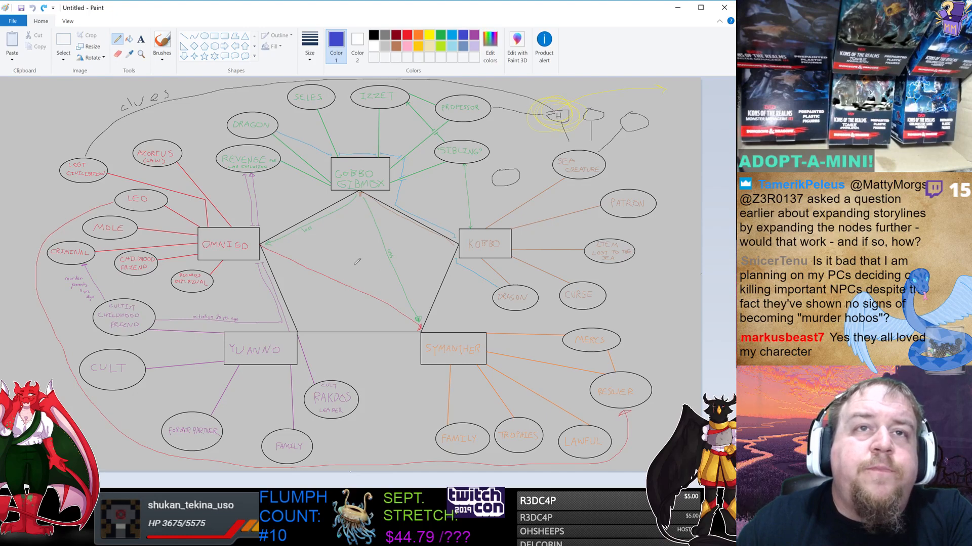
mouse_move(352, 274)
mouse_down()
mouse_move(333, 235)
mouse_move(375, 235)
mouse_move(352, 273)
mouse_up()
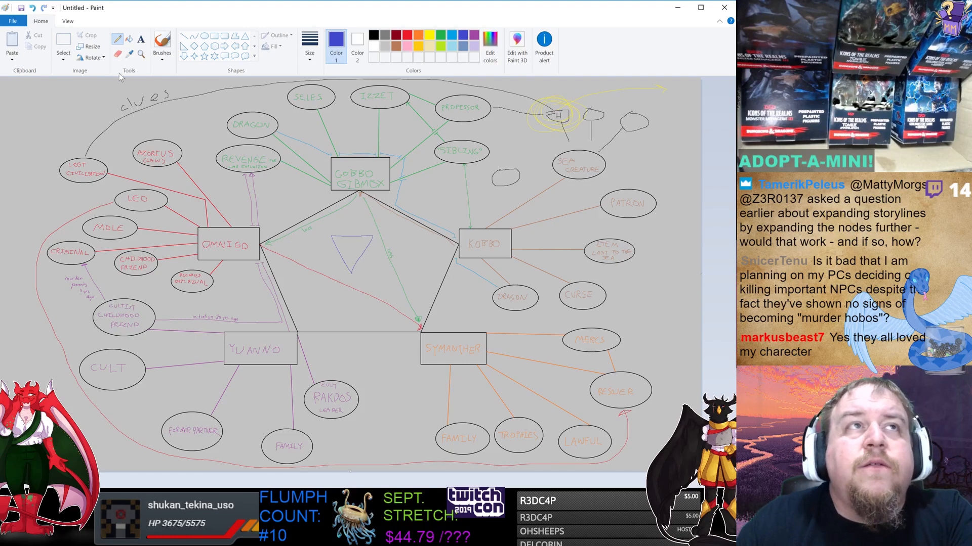
key(ctrl+Page_Up)
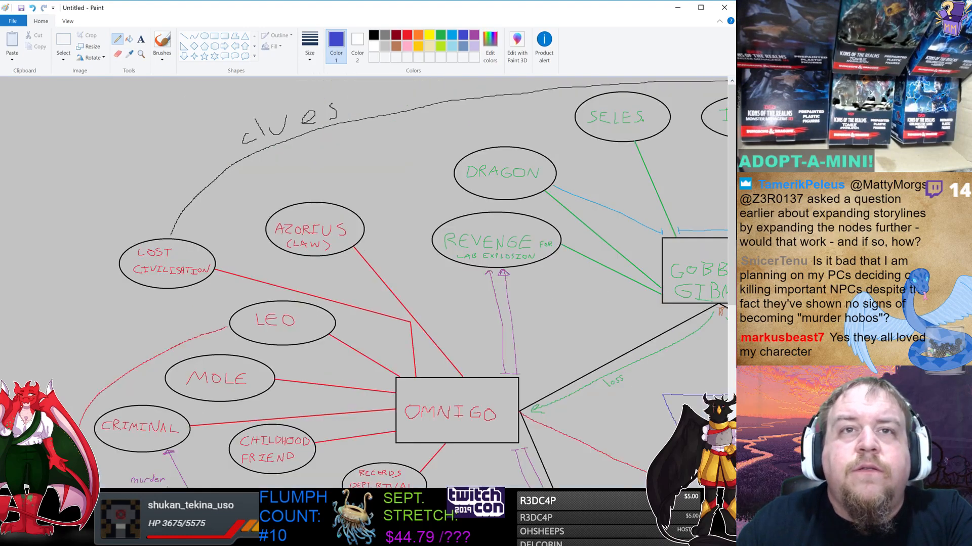
scroll(732, 259, right, 7)
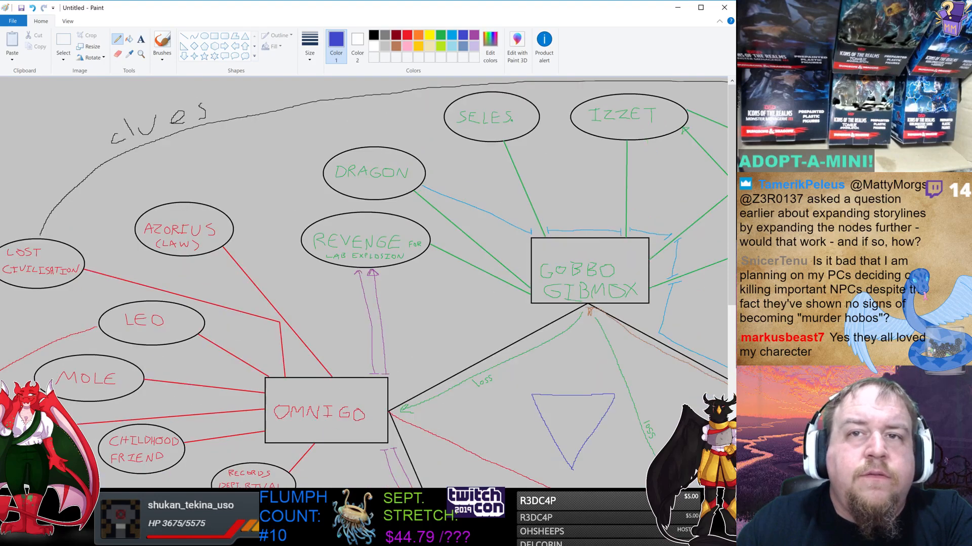
scroll(732, 259, down, 2)
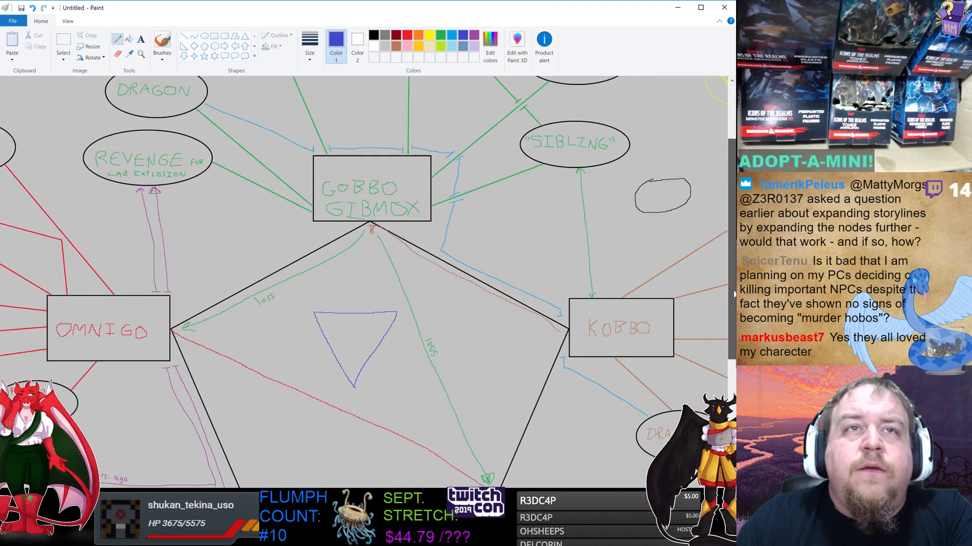
- Try pink fills in the central pentagon and on the triangle's outline, undoing both and removing the indigo triangle
click(129, 39)
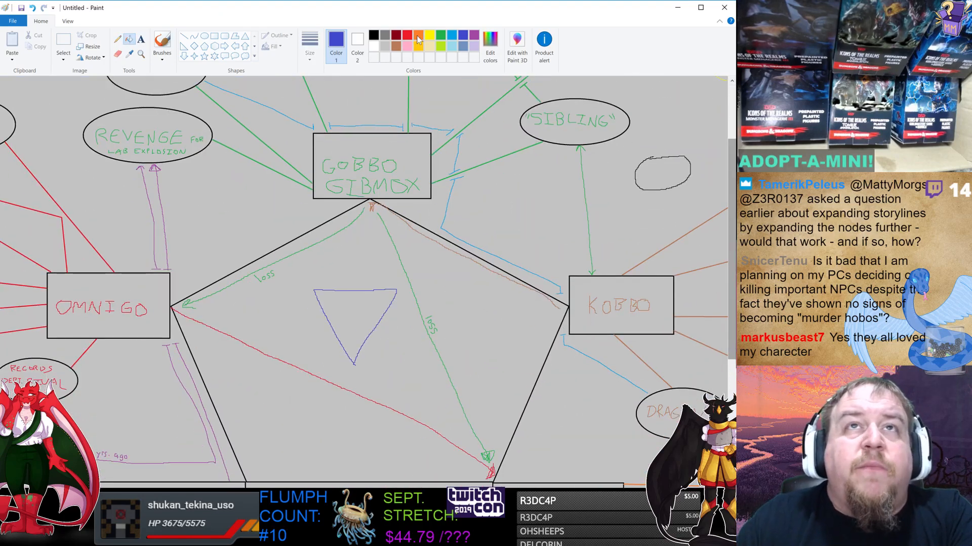
click(407, 46)
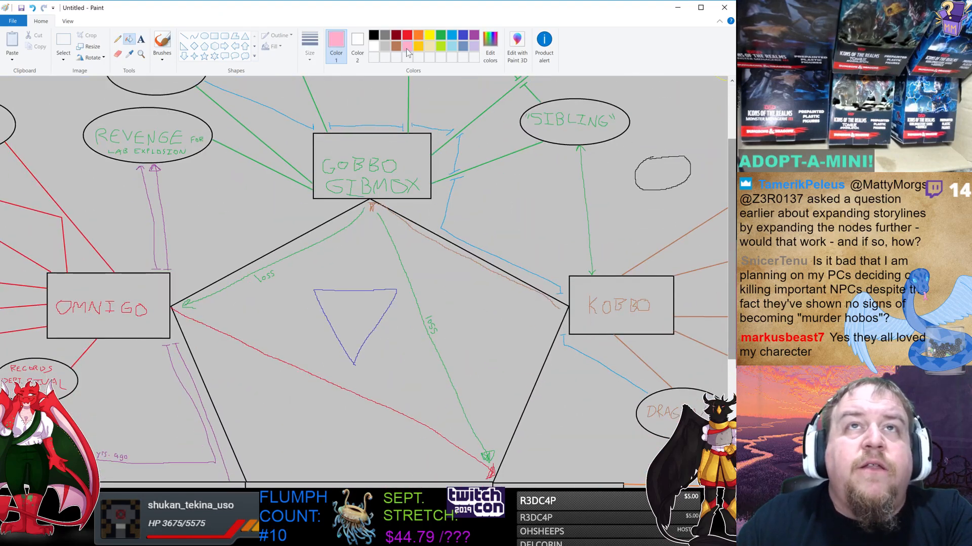
click(329, 318)
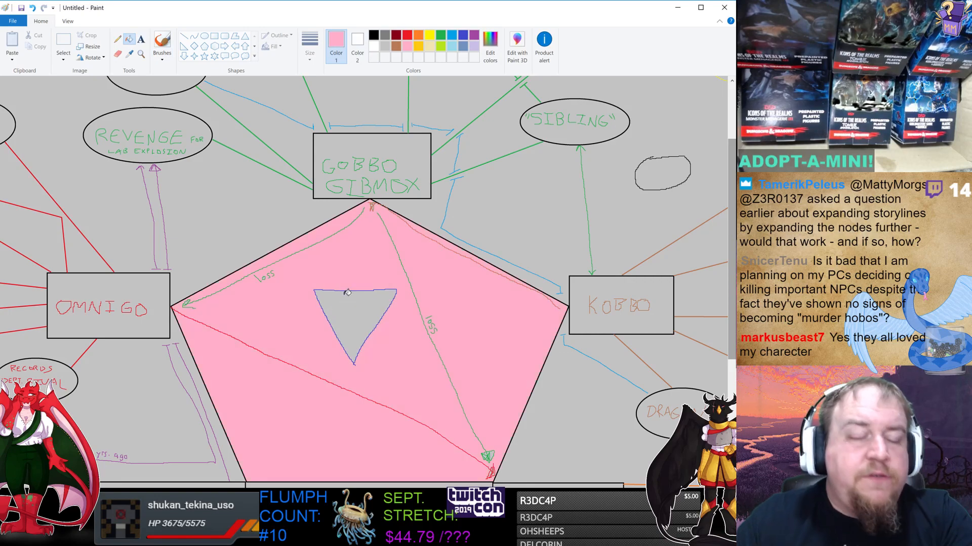
key(ctrl+z)
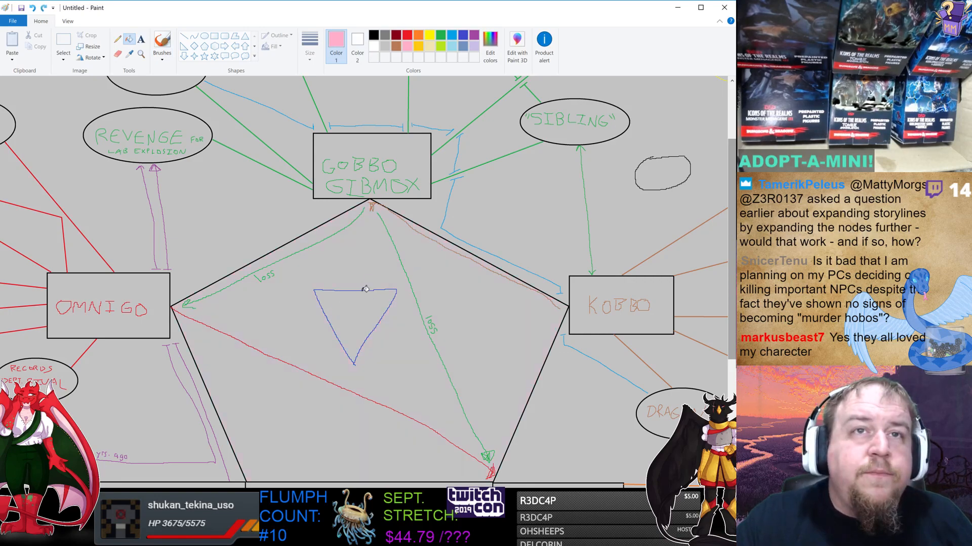
click(366, 288)
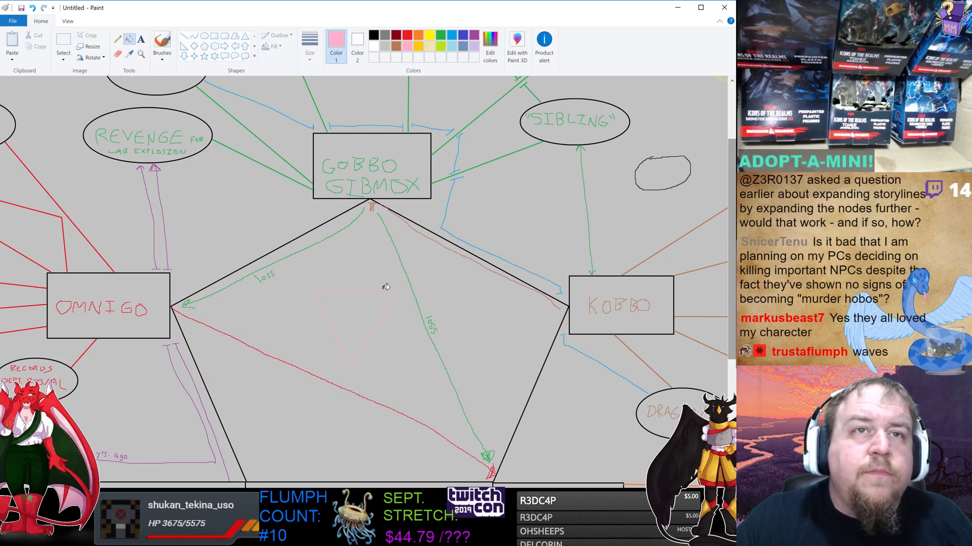
key(ctrl+z)
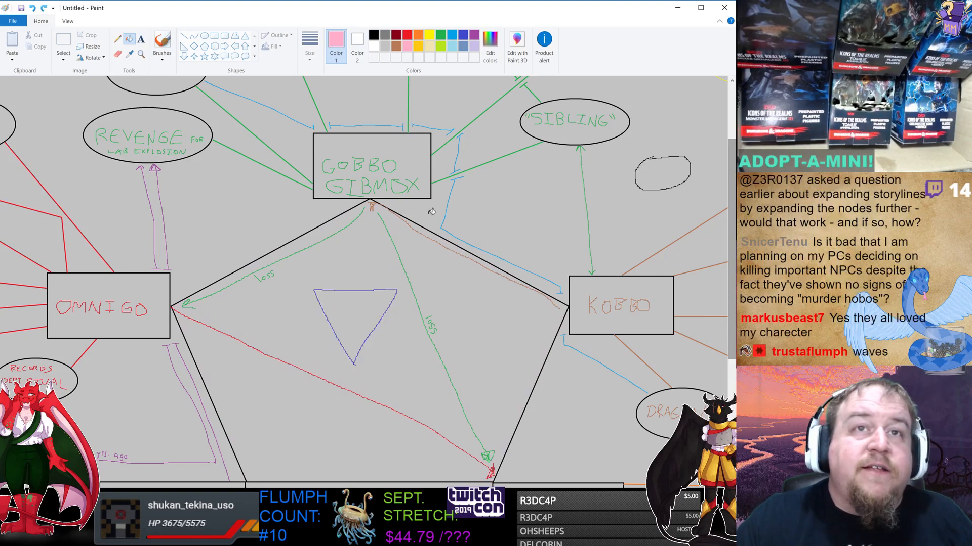
key(ctrl+z)
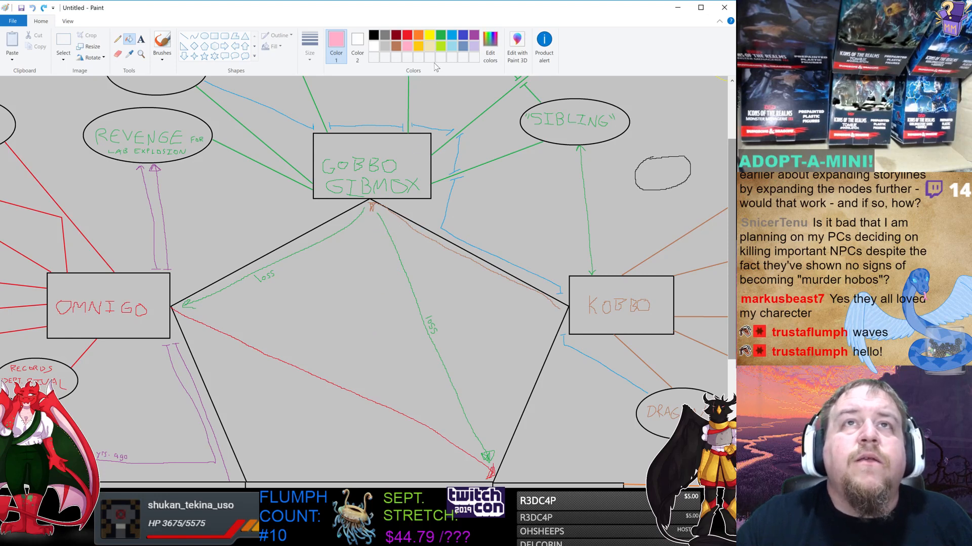
- Draw an orange funnel with a small boxed spout inside the central pentagon, using a thin pencil line
click(418, 35)
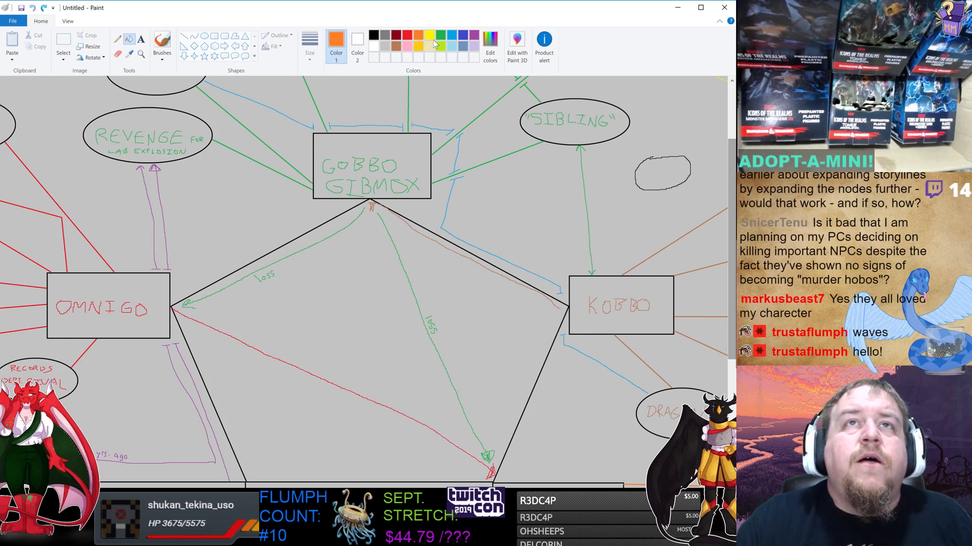
click(119, 41)
click(310, 56)
click(332, 116)
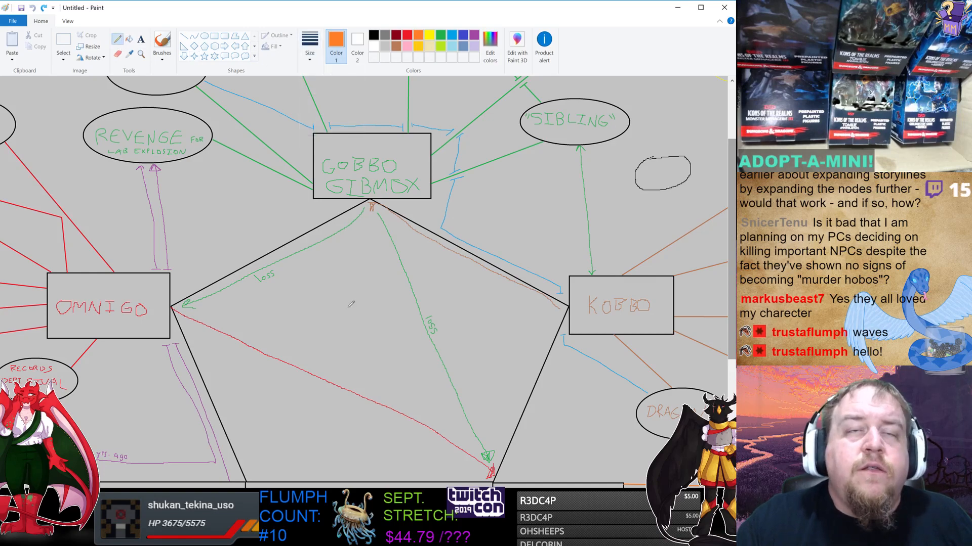
mouse_move(326, 288)
mouse_down()
mouse_move(384, 288)
mouse_move(389, 330)
mouse_move(373, 369)
mouse_move(353, 369)
mouse_move(325, 288)
mouse_up()
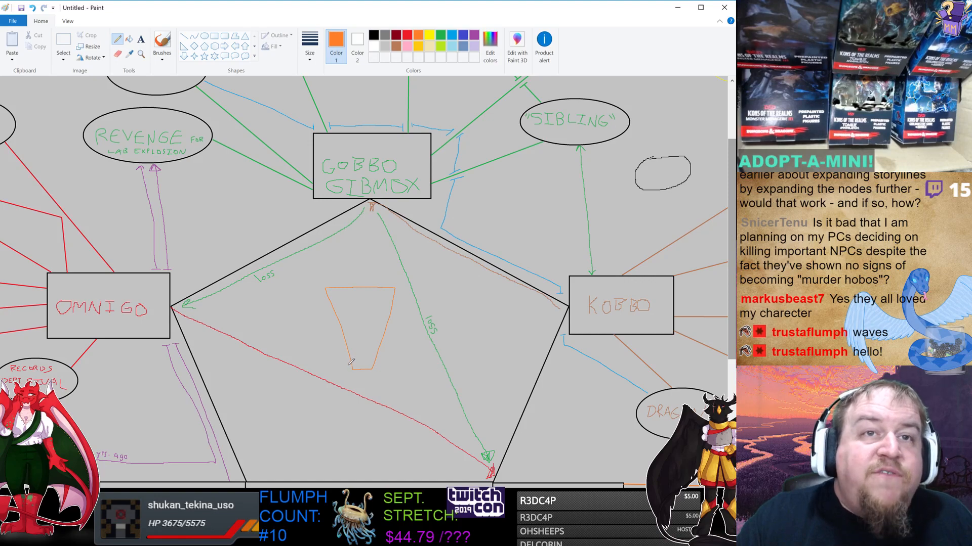
mouse_move(351, 363)
mouse_down()
mouse_move(378, 362)
mouse_move(377, 372)
mouse_move(352, 361)
mouse_up()
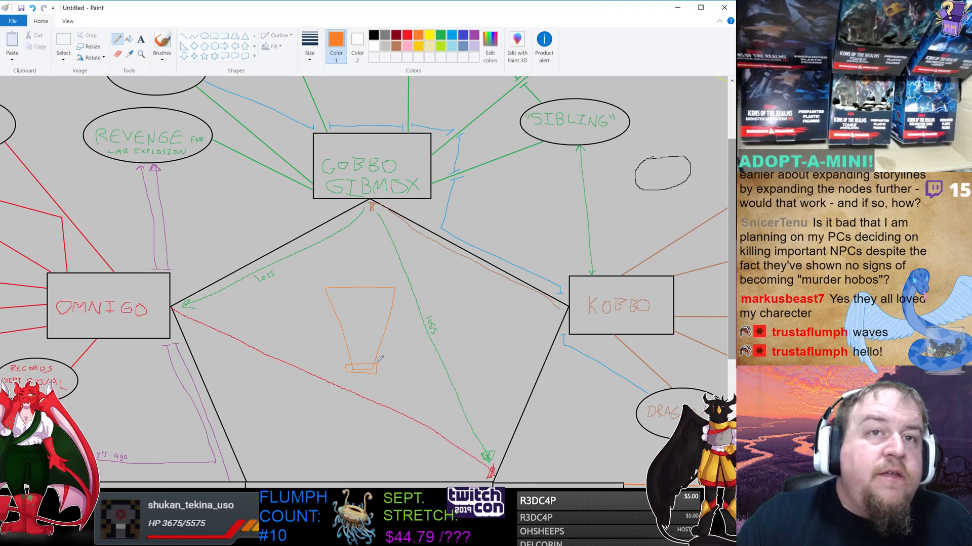
- Stack flat orange bars over the funnel's mouth and draw an arrow curving outward from each of its sides
mouse_move(327, 288)
mouse_down()
mouse_move(302, 287)
mouse_move(405, 278)
mouse_up()
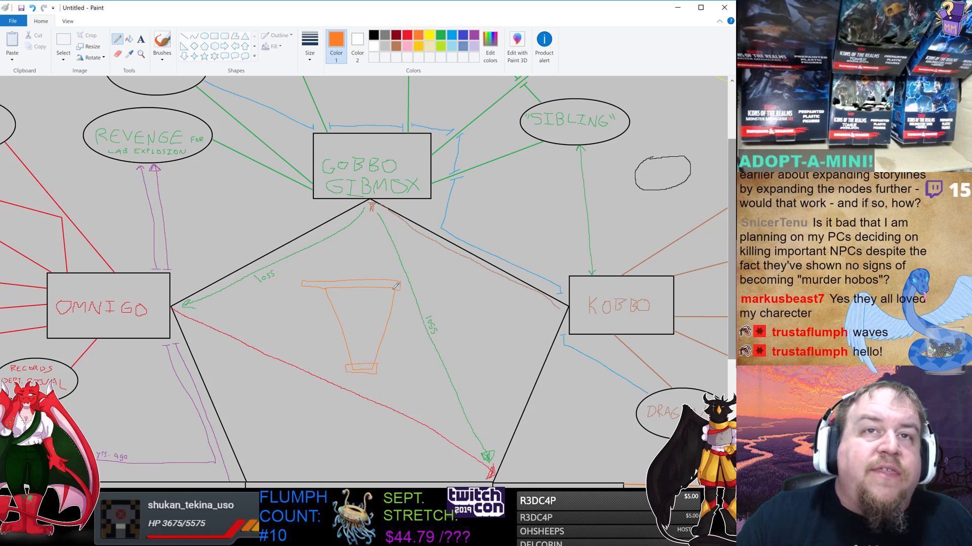
mouse_move(293, 278)
mouse_down()
mouse_move(457, 279)
mouse_move(455, 268)
mouse_move(325, 268)
mouse_move(320, 278)
mouse_move(333, 279)
mouse_move(320, 265)
mouse_move(330, 263)
mouse_move(296, 269)
mouse_up()
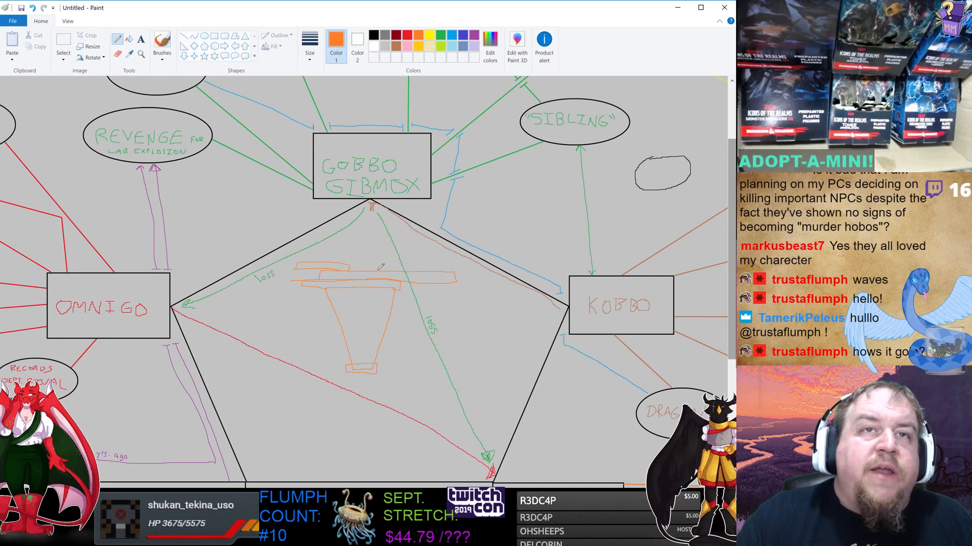
mouse_move(396, 261)
mouse_down()
mouse_move(394, 268)
mouse_move(452, 270)
mouse_move(396, 259)
mouse_up()
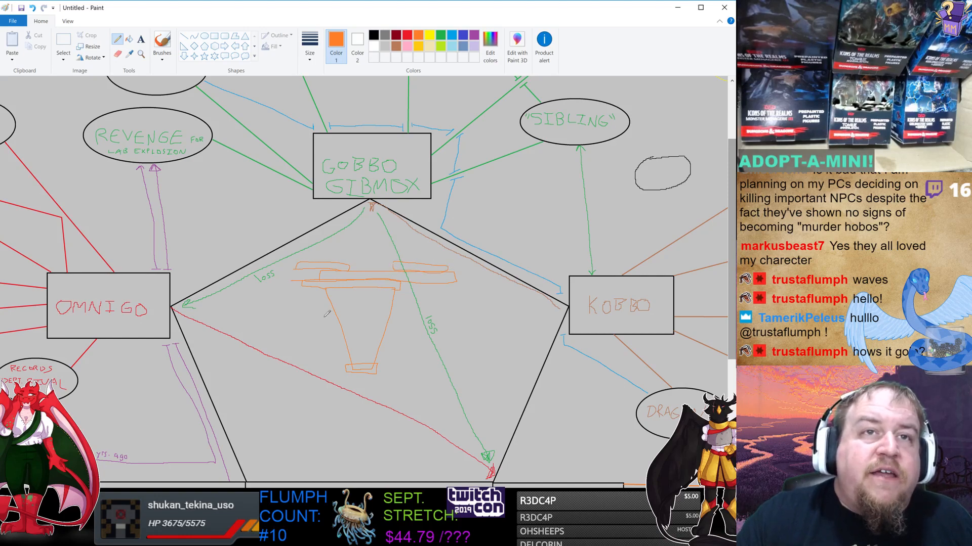
mouse_move(332, 313)
mouse_down()
mouse_move(293, 328)
mouse_move(310, 328)
mouse_up()
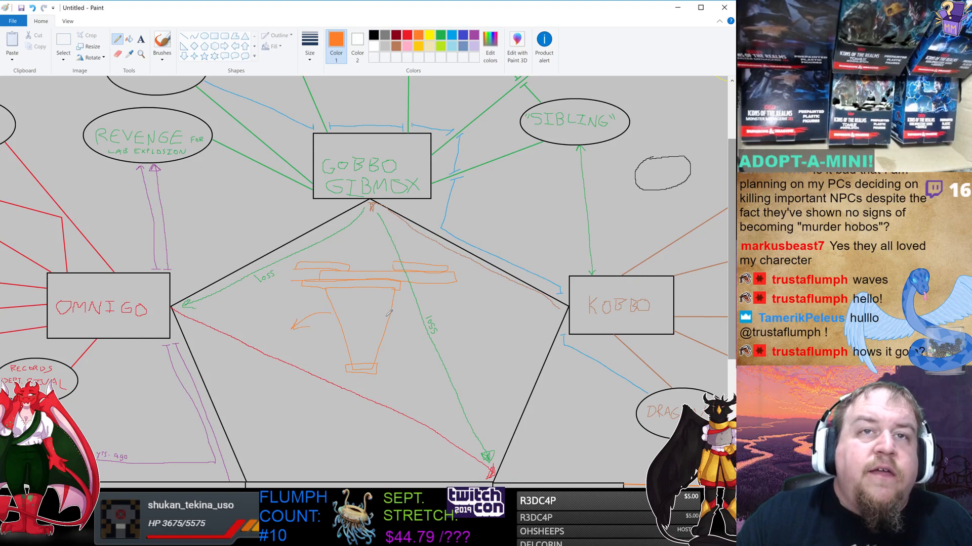
mouse_move(397, 315)
mouse_down()
mouse_move(423, 313)
mouse_move(455, 326)
mouse_move(450, 335)
mouse_up()
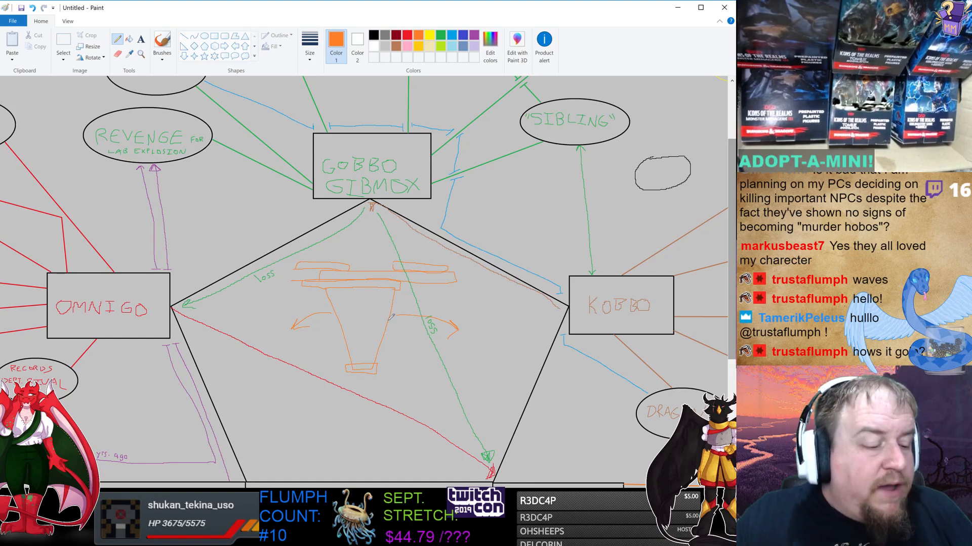
- Undo the orange bars above the funnel and the two curved side arrows
key(ctrl+z)
key(ctrl+z)
key(ctrl+z)
key(ctrl+z)
key(ctrl+z)
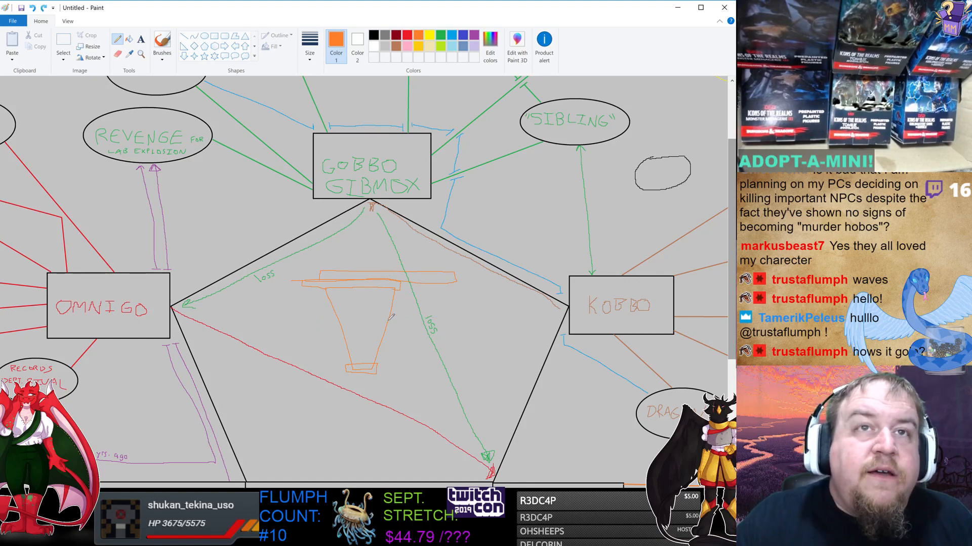
key(ctrl+z)
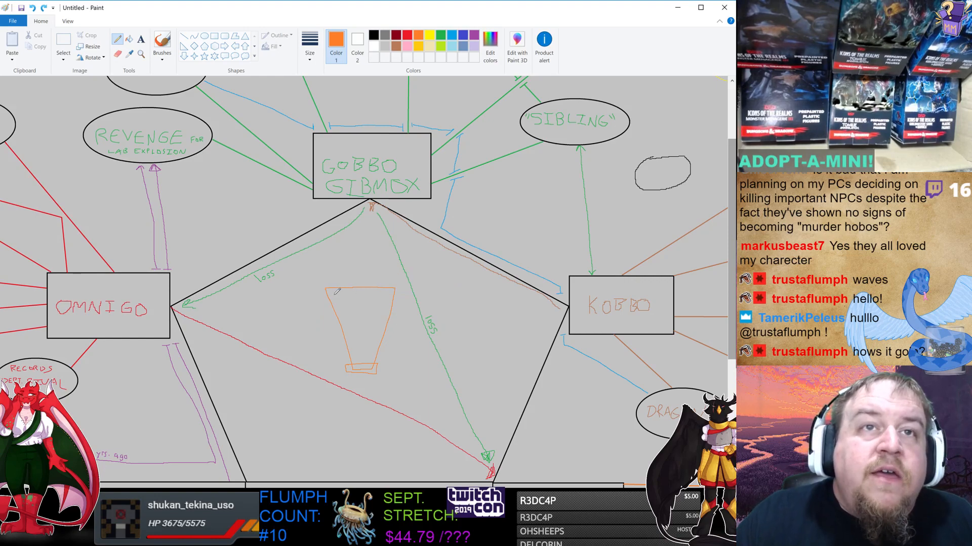
- Draw an orange spiral winding down through the funnel and ending in an arrow out of its spout
mouse_move(336, 292)
mouse_down()
mouse_move(388, 293)
mouse_move(375, 306)
mouse_move(343, 303)
mouse_move(382, 307)
mouse_move(339, 318)
mouse_move(381, 320)
mouse_move(347, 328)
mouse_move(377, 335)
mouse_move(353, 339)
mouse_move(377, 334)
mouse_move(376, 344)
mouse_move(352, 342)
mouse_move(371, 345)
mouse_move(362, 378)
mouse_move(371, 388)
mouse_move(377, 379)
mouse_move(370, 390)
mouse_move(361, 381)
mouse_move(370, 389)
mouse_move(374, 356)
mouse_up()
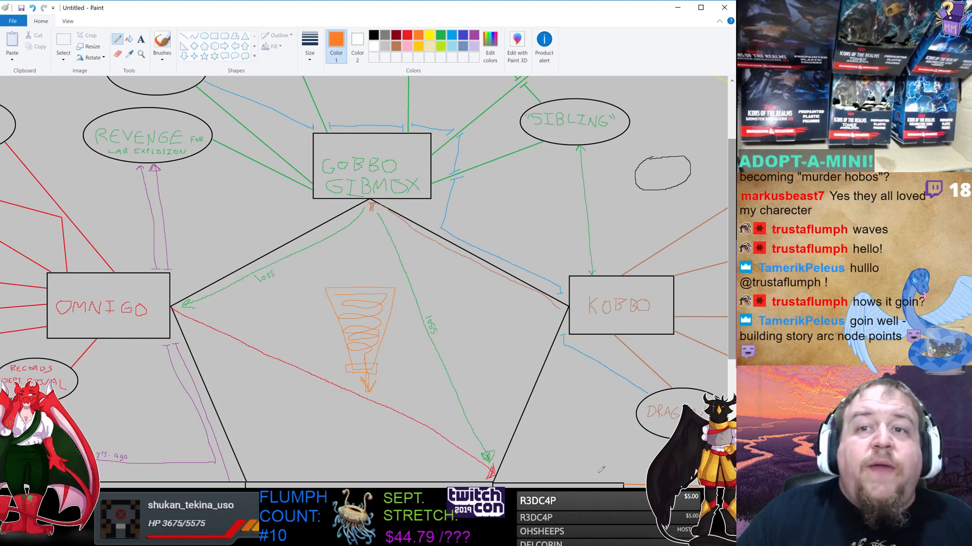
scroll(364, 279, right, 10)
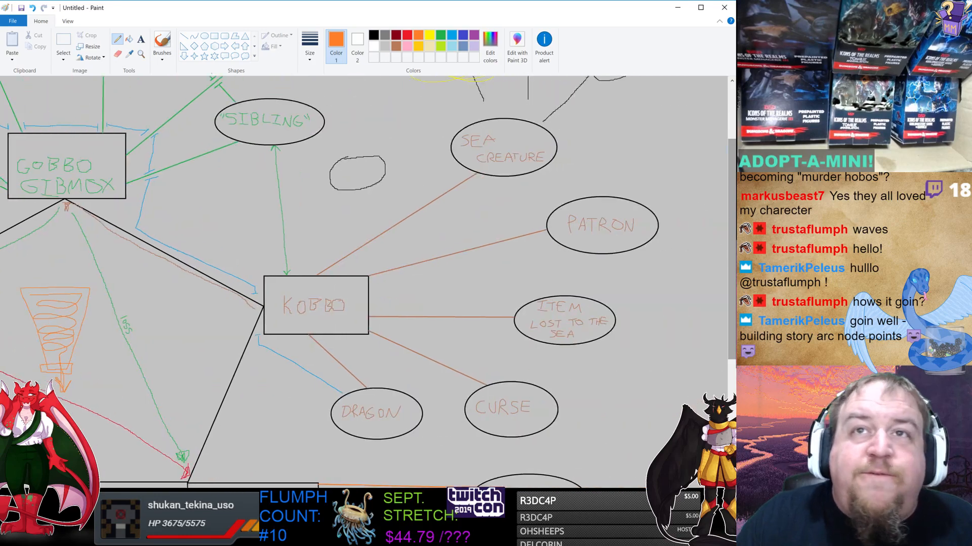
scroll(412, 291, left, 10)
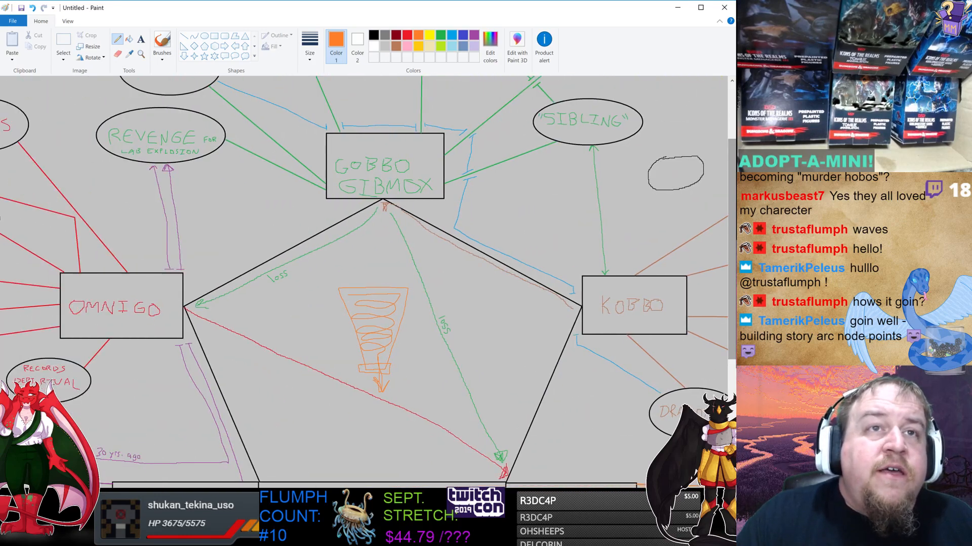
- Try an orange lever beside the funnel's mouth with a vertical bar and a slanted line, undoing all of it
mouse_move(335, 286)
mouse_down()
mouse_move(379, 288)
mouse_move(379, 278)
mouse_move(334, 287)
mouse_up()
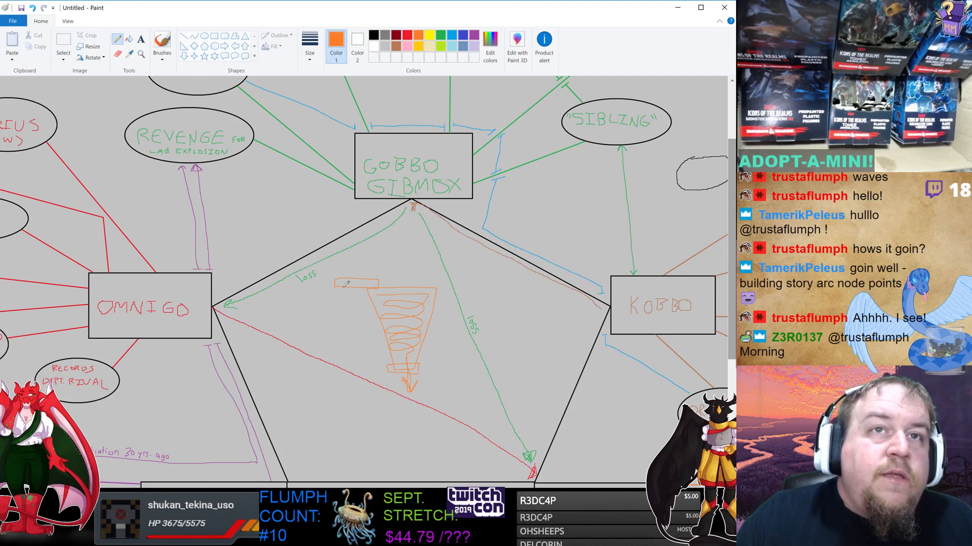
mouse_move(346, 285)
mouse_down()
mouse_move(345, 359)
mouse_move(350, 282)
mouse_up()
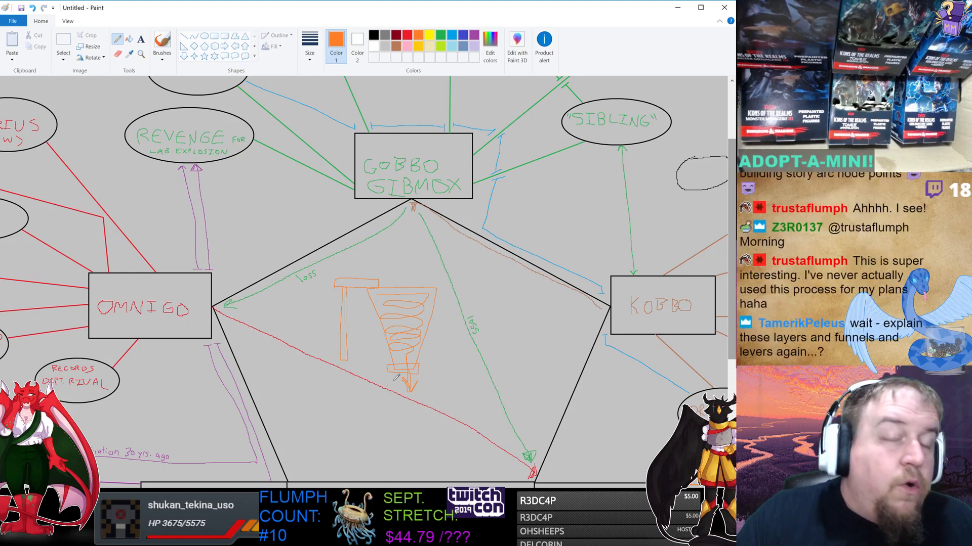
key(ctrl+z)
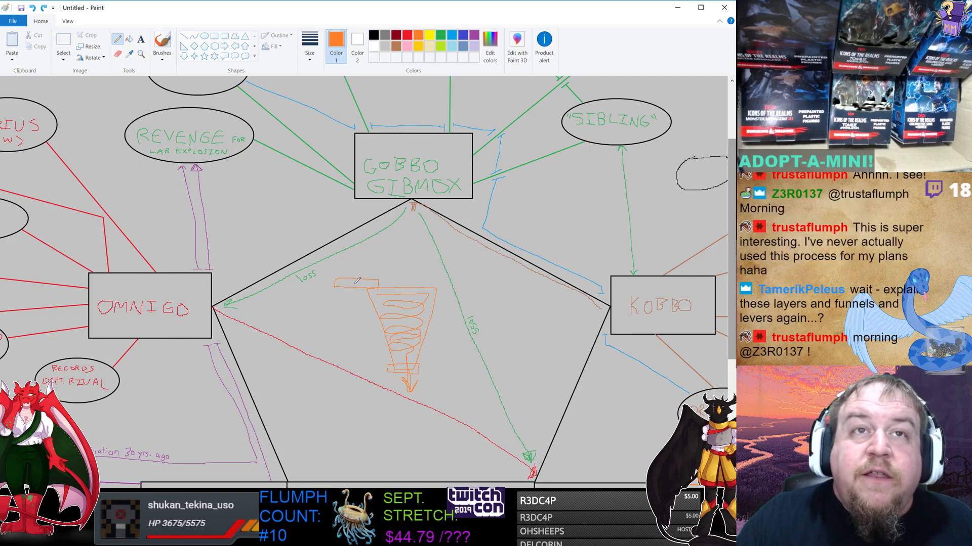
drag(389, 268, 338, 322)
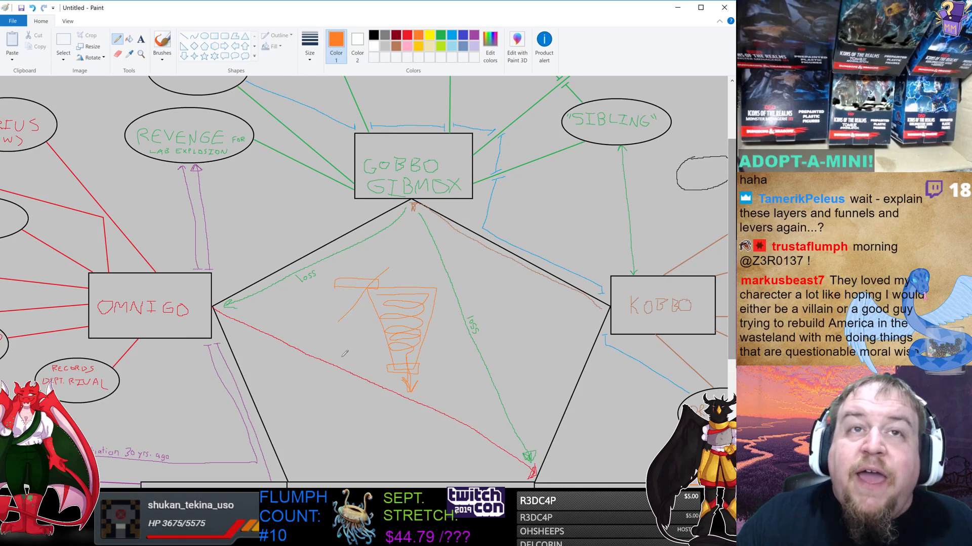
key(ctrl+z)
key(ctrl+z)
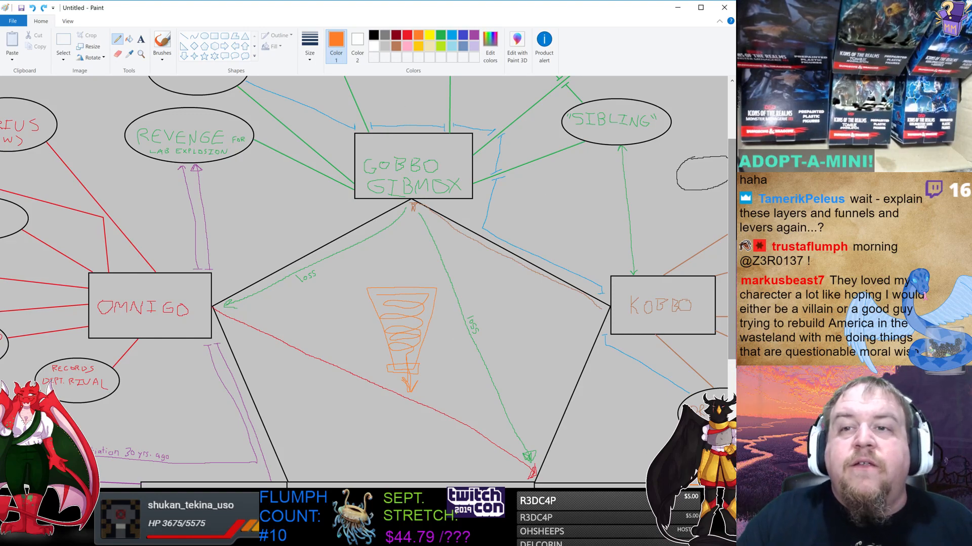
- Draw orange lines from the character boxes into the funnel, including Gobbo Gibmox and Kobbo, and undo them together with the funnel
scroll(413, 207, down, 2)
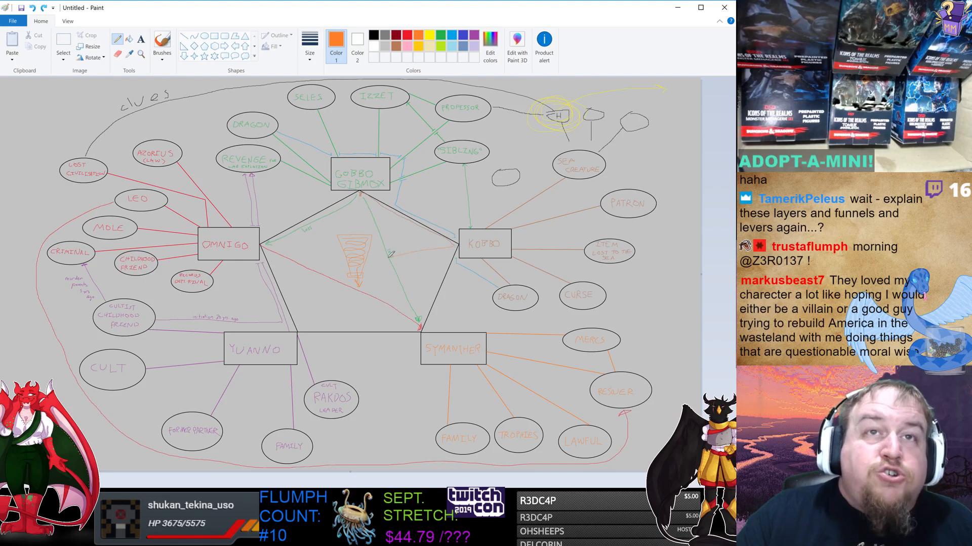
drag(380, 252, 382, 265)
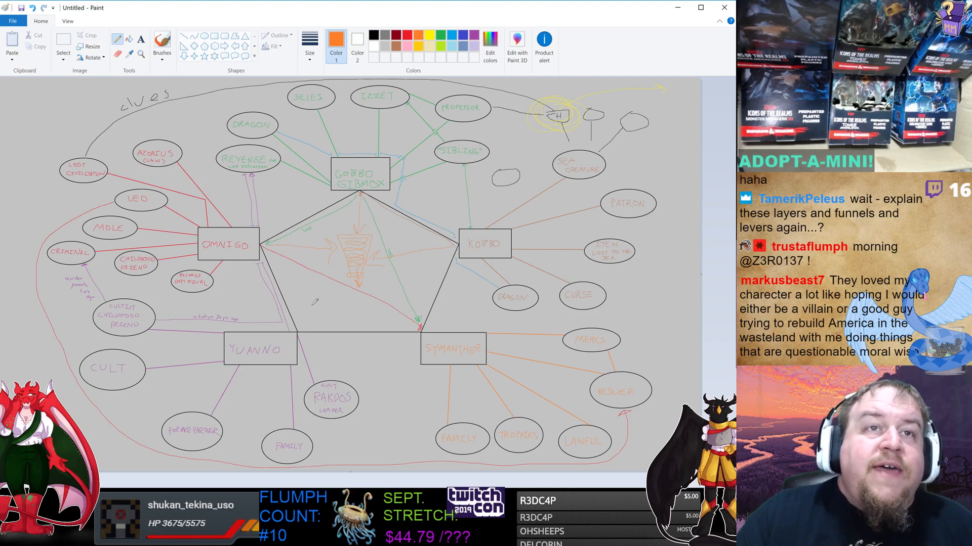
drag(322, 299, 344, 274)
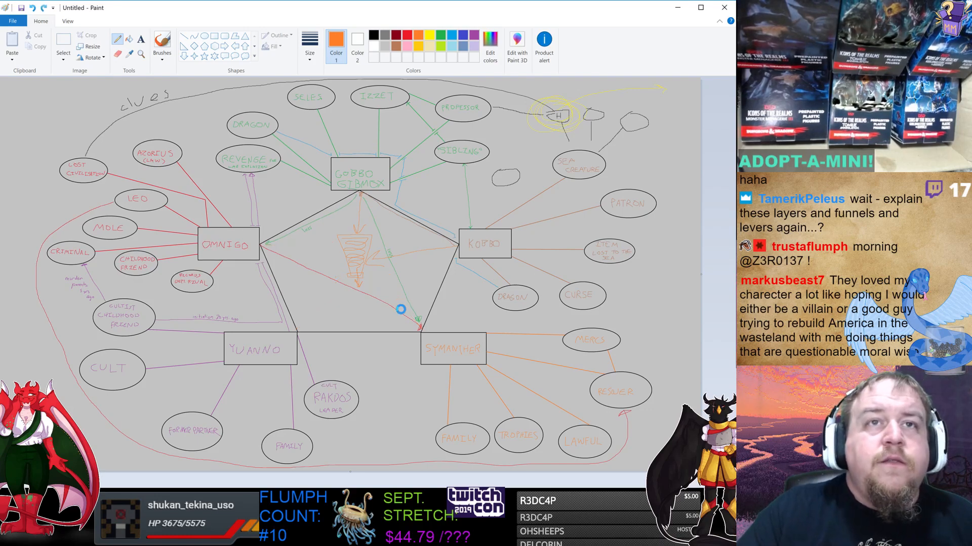
key(ctrl+z)
key(ctrl+z)
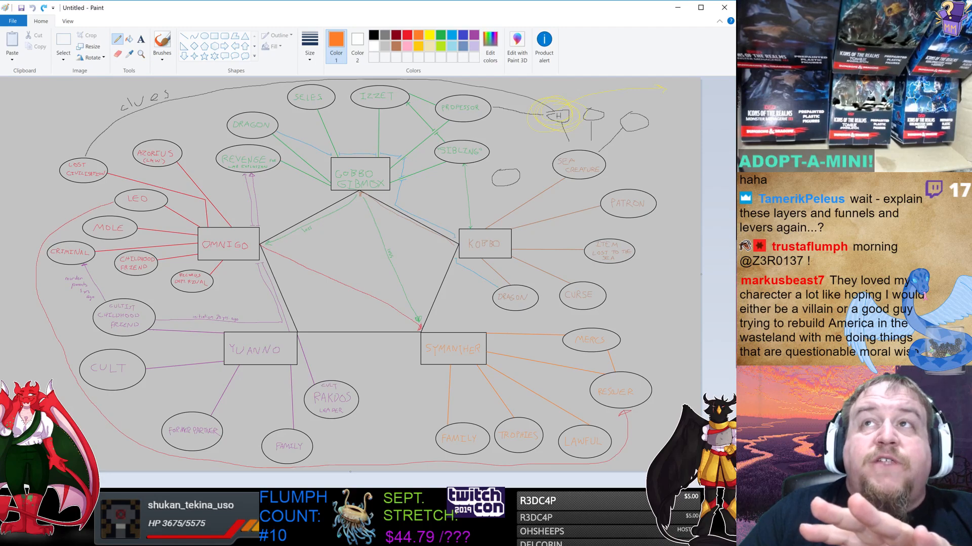
- Switch to the Gobbo SRC7.pdf character sheet in Acrobat Reader, move its window aside, and return to the map in Paint
key(alt+Tab)
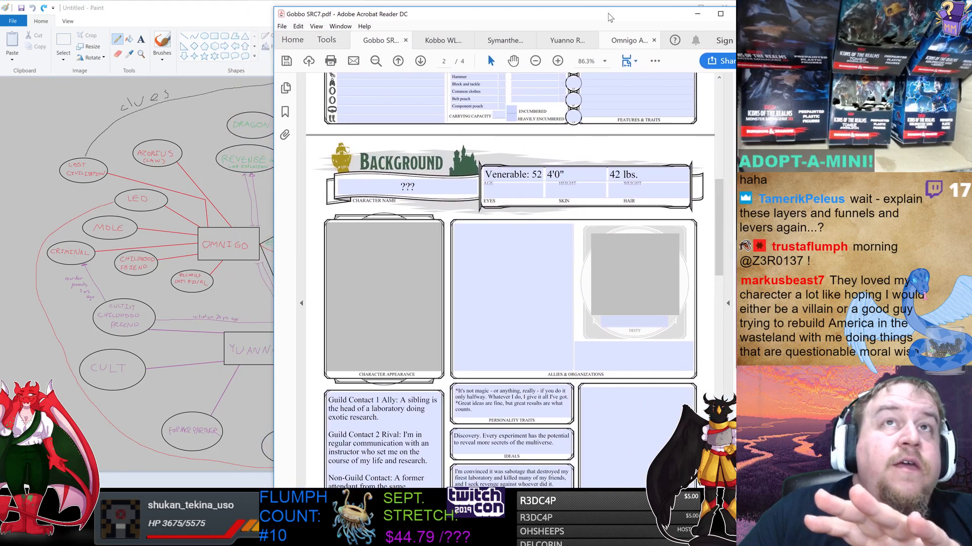
drag(609, 17, 819, 14)
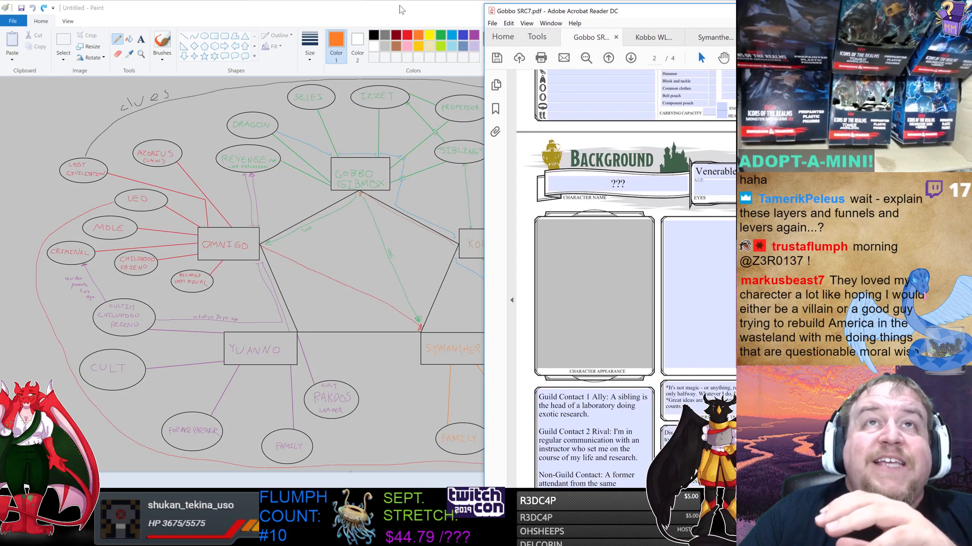
click(401, 10)
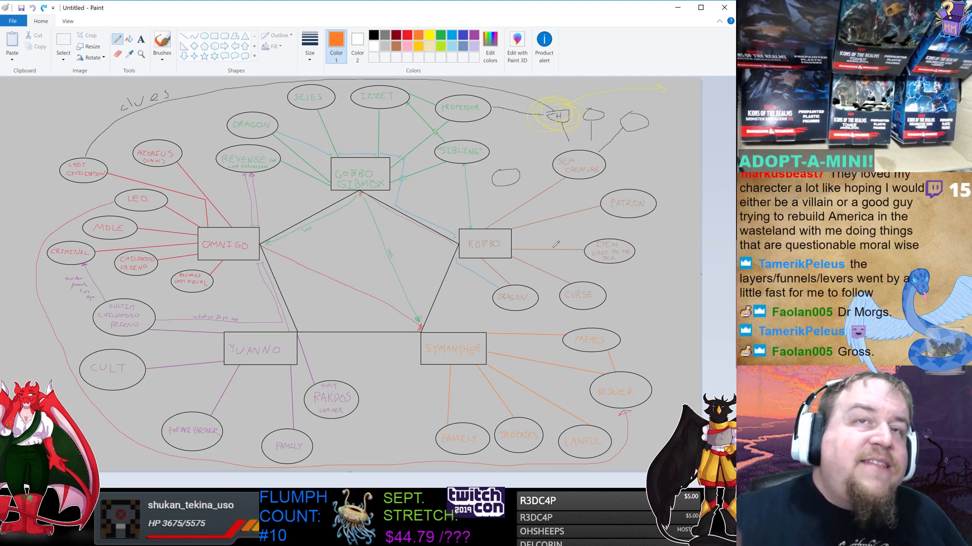
- Draw a small orange funnel below Gobbo Gibmox inside the pentagon with a line running down through it
mouse_move(334, 227)
mouse_down()
mouse_move(370, 225)
mouse_move(358, 264)
mouse_move(349, 266)
mouse_move(335, 229)
mouse_up()
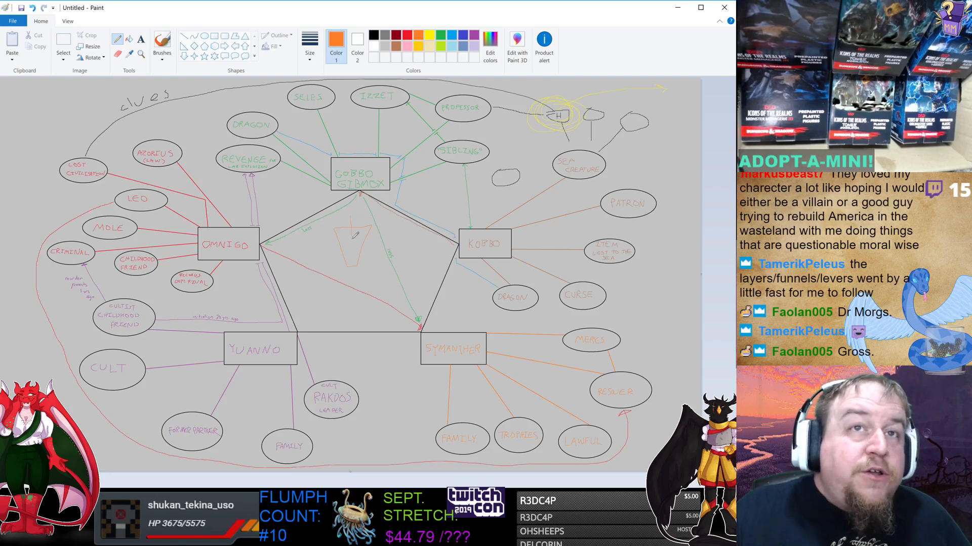
mouse_move(351, 216)
mouse_down()
mouse_move(352, 277)
mouse_move(360, 270)
mouse_up()
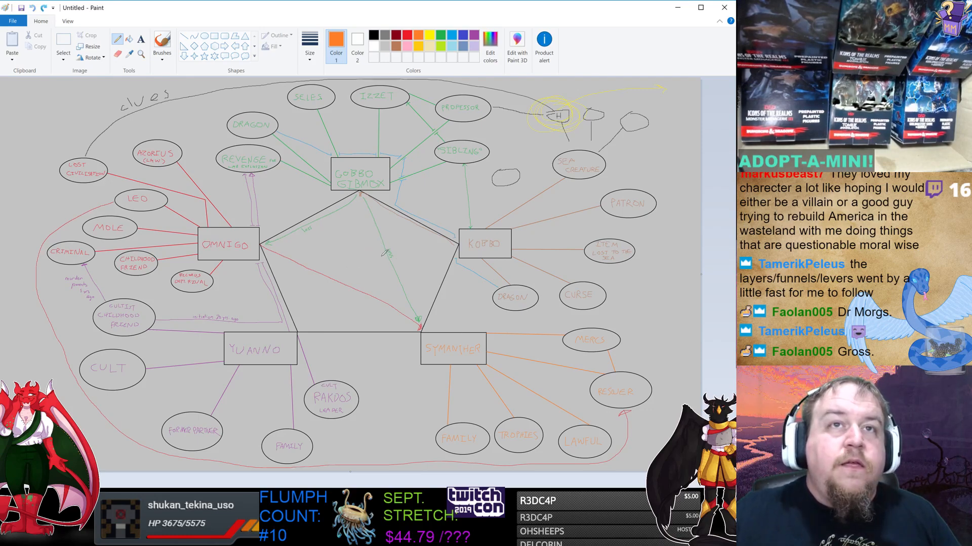
- Draw rough concentric orange rings from the pentagon's centre out past the character boxes to illustrate layers, and undo them
mouse_move(342, 226)
mouse_down()
mouse_move(369, 245)
mouse_move(351, 259)
mouse_move(330, 257)
mouse_move(454, 233)
mouse_move(266, 205)
mouse_up()
mouse_move(399, 346)
mouse_down()
mouse_move(467, 303)
mouse_move(476, 192)
mouse_move(292, 118)
mouse_move(164, 253)
mouse_move(265, 392)
mouse_move(450, 419)
mouse_up()
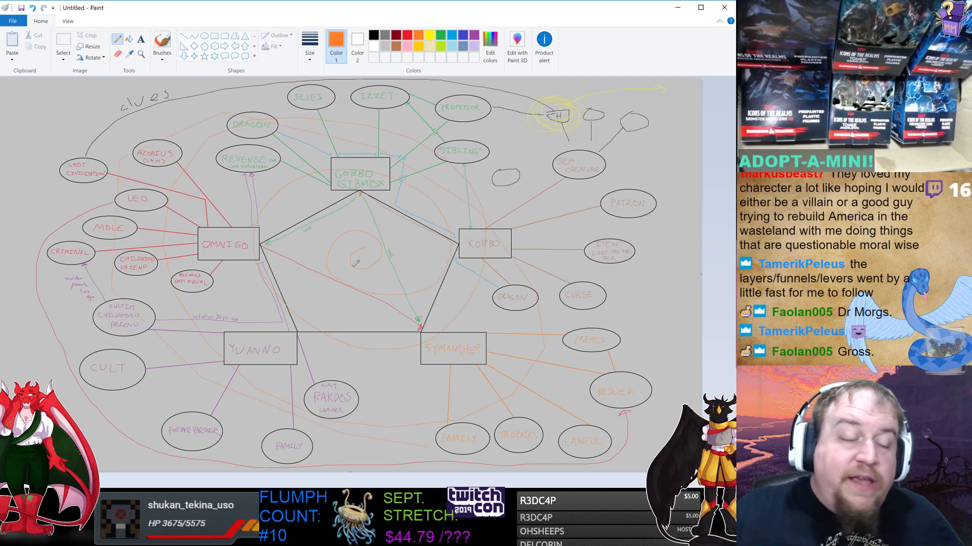
key(ctrl+z)
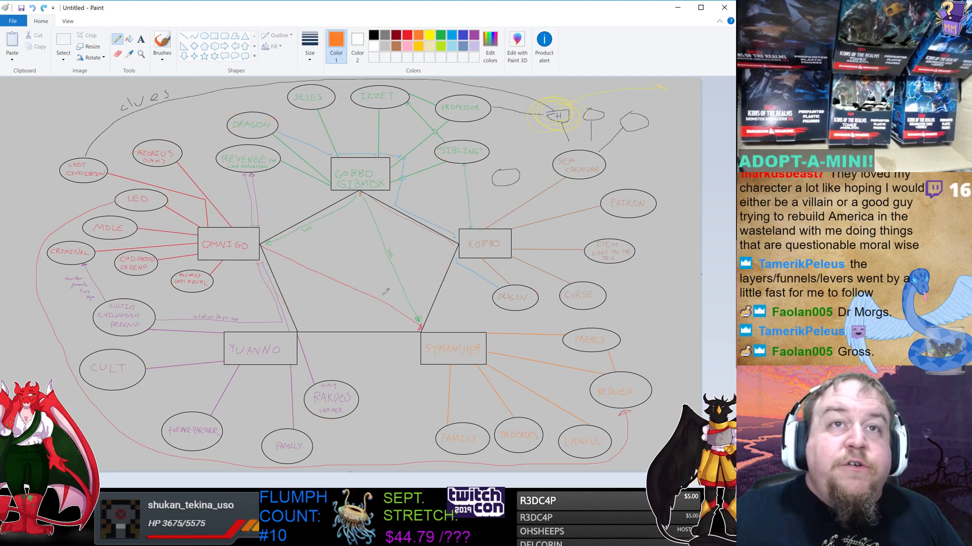
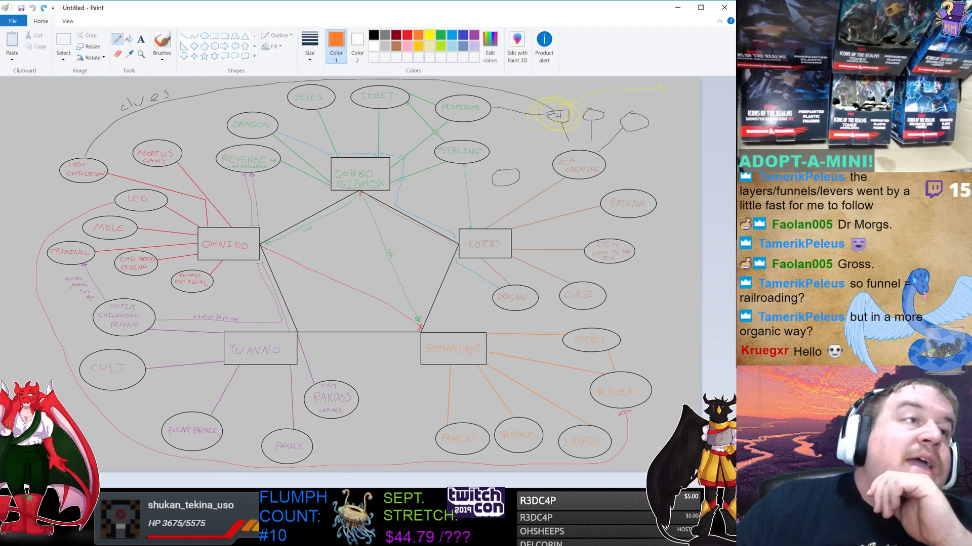
key(alt+Tab)
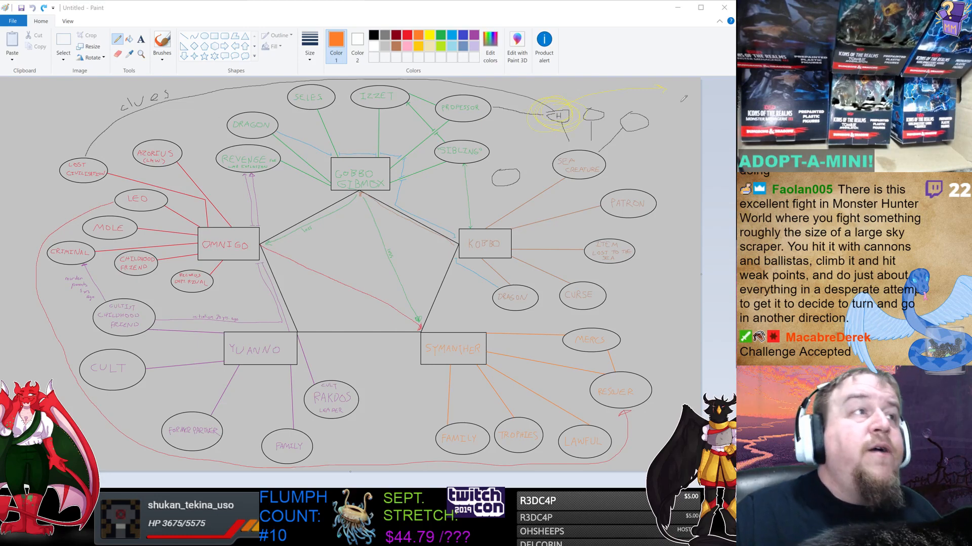
drag(547, 114, 555, 121)
key(ctrl+z)
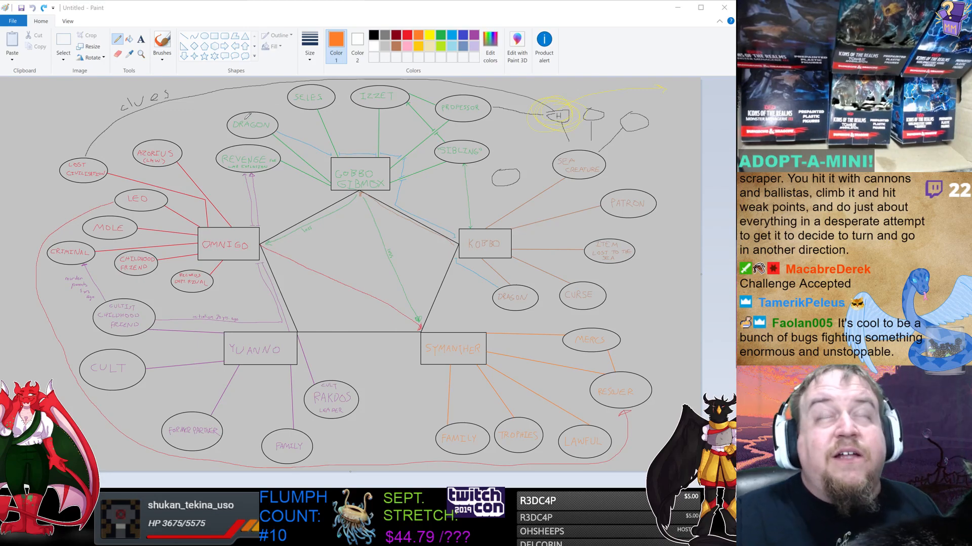
drag(243, 118, 235, 121)
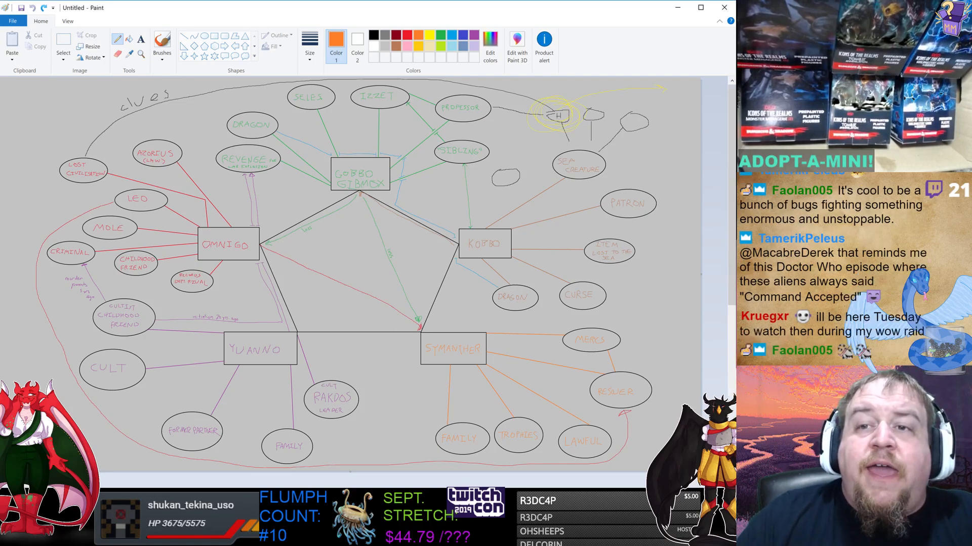
key(ctrl+Page_Up)
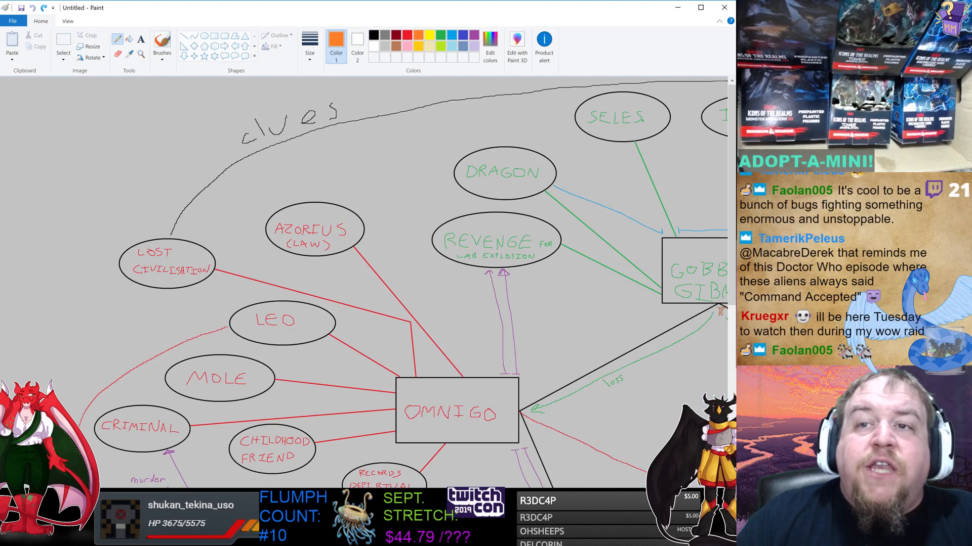
key(ctrl+Page_Down)
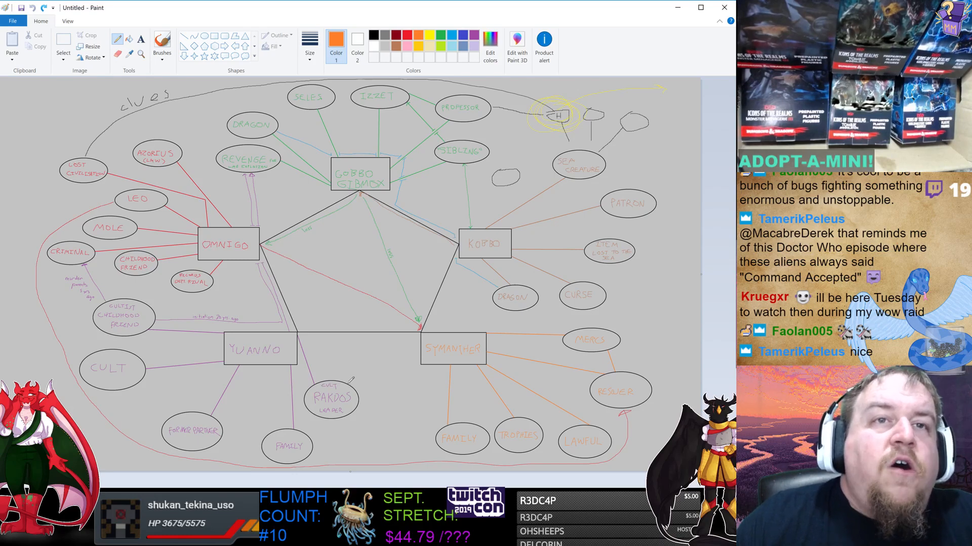
- Try a long orange arrow from the Rakdos leader oval across the pentagon to the Professor oval, and undo it
mouse_move(353, 355)
mouse_down()
mouse_move(431, 232)
mouse_move(484, 125)
mouse_up()
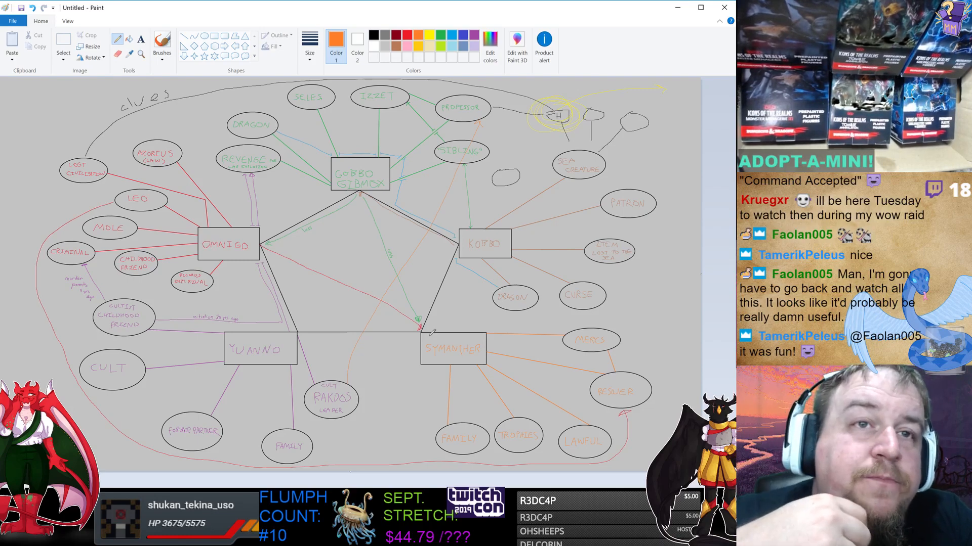
key(ctrl+z)
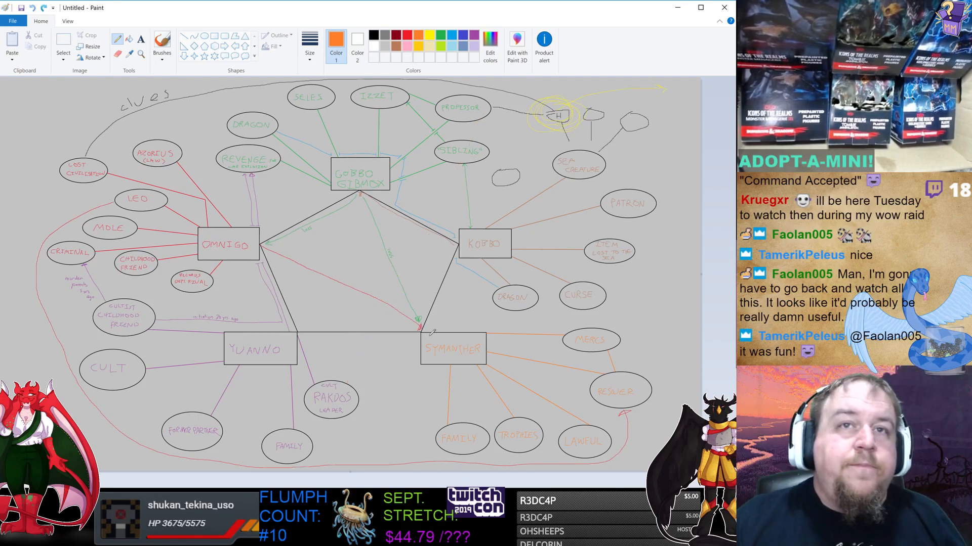